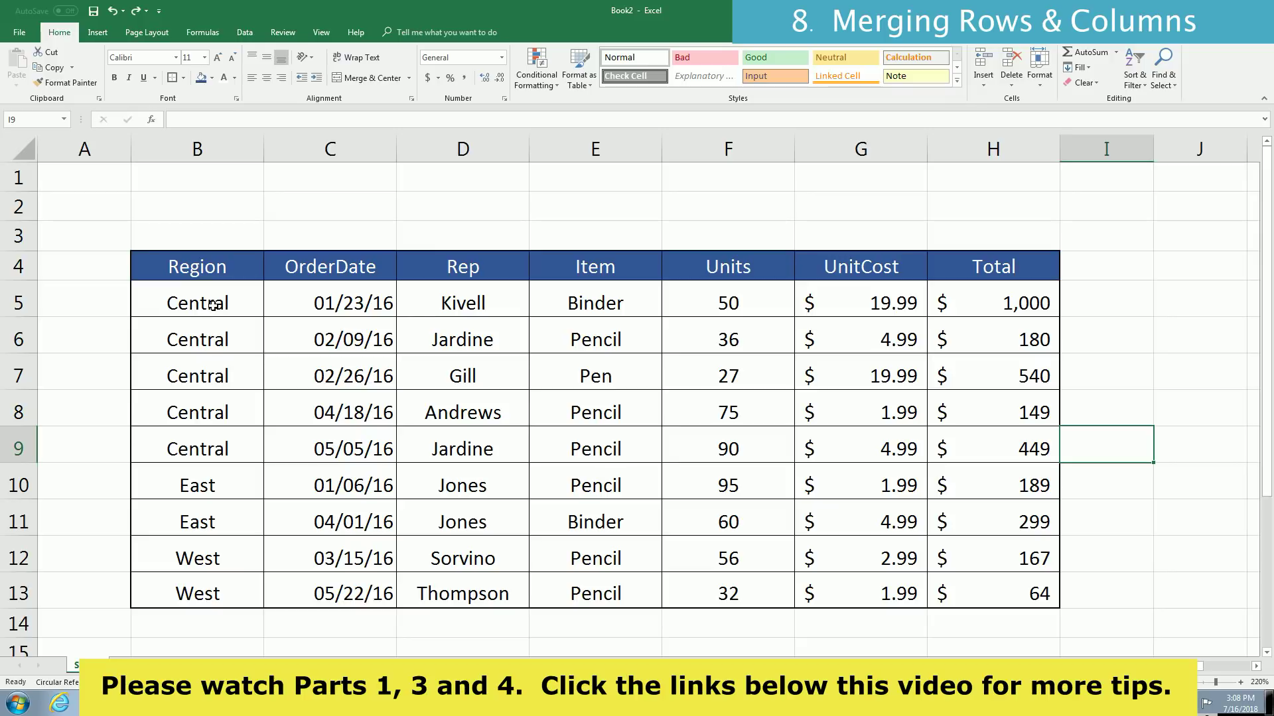
# - Merge and center the Central cells B5:B9 in the Region column and middle-align the label vertically
pyautogui.click(212, 305)
pyautogui.moveTo(212, 305); pyautogui.dragTo(214, 477)
pyautogui.click(209, 559)
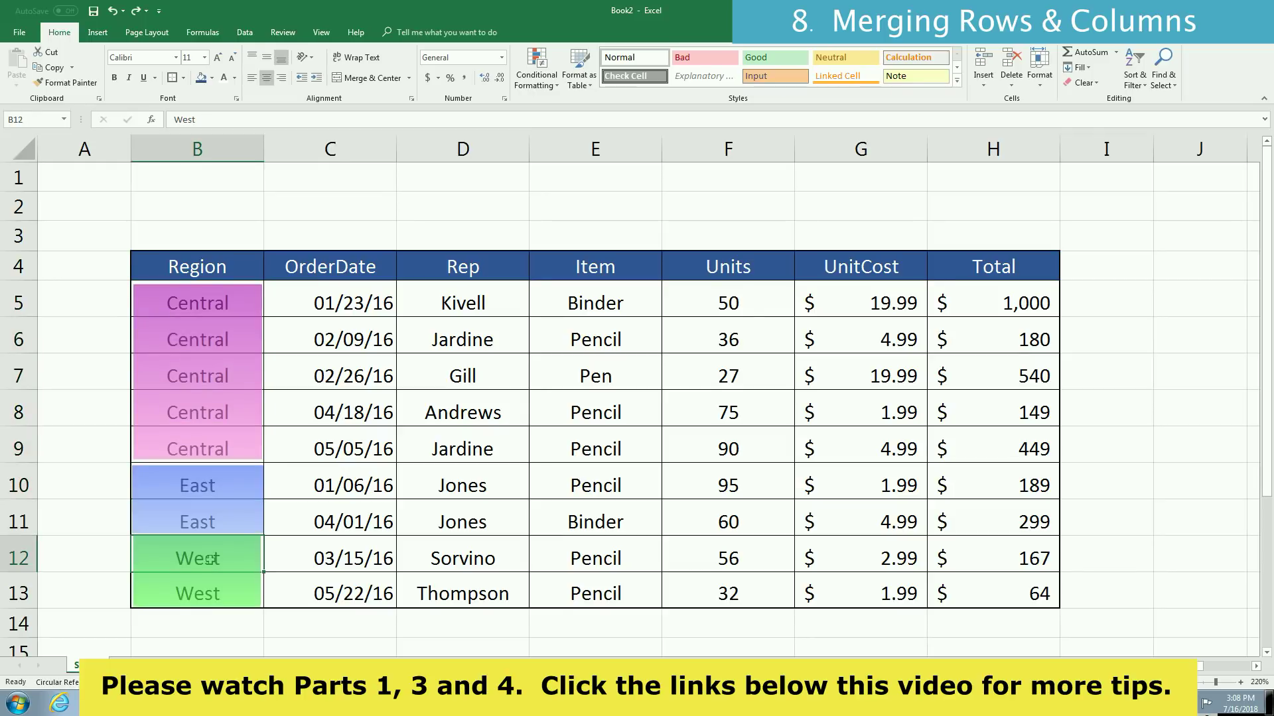
pyautogui.moveTo(195, 304); pyautogui.dragTo(233, 403)
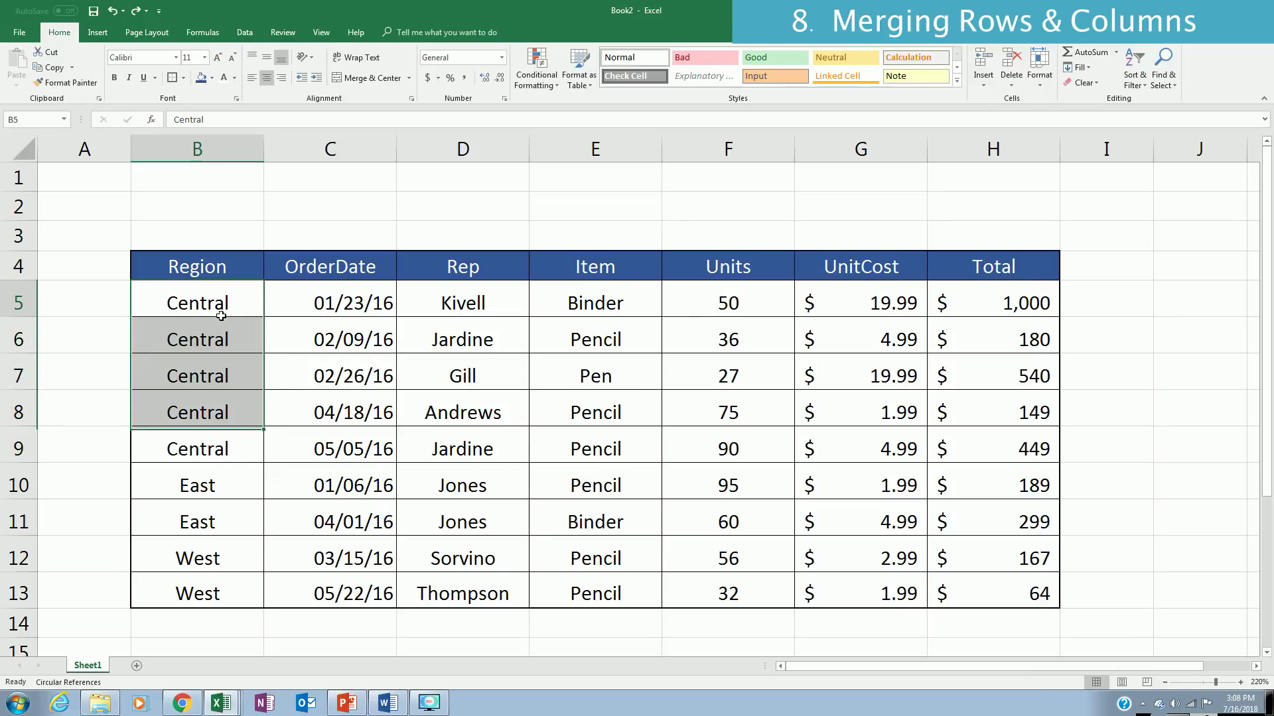
pyautogui.hotkey('shift', 'Down')
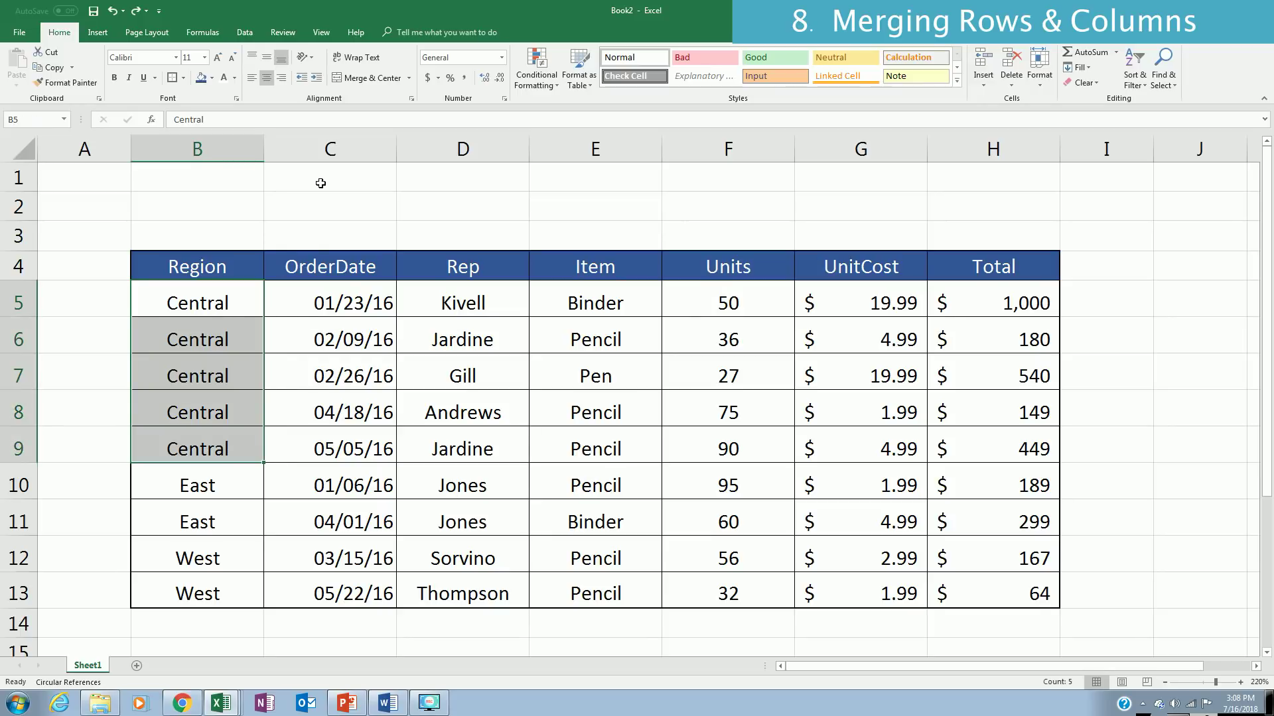
pyautogui.click(367, 79)
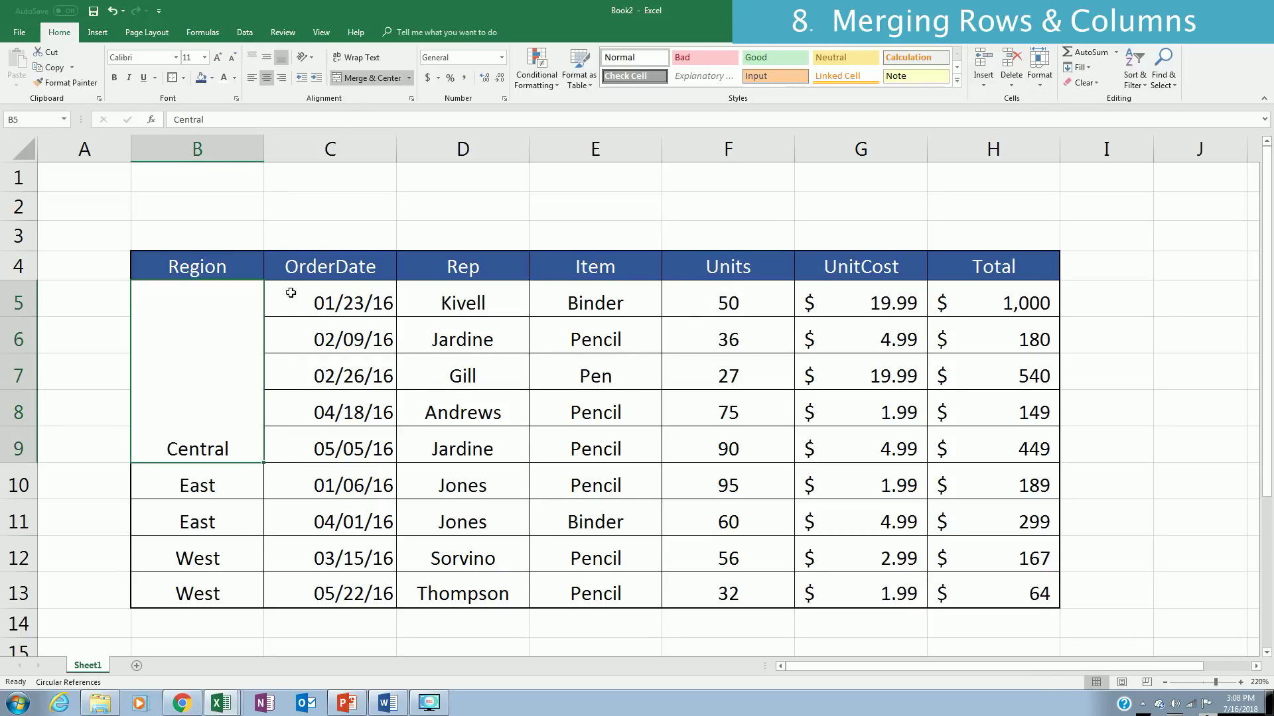
pyautogui.click(266, 60)
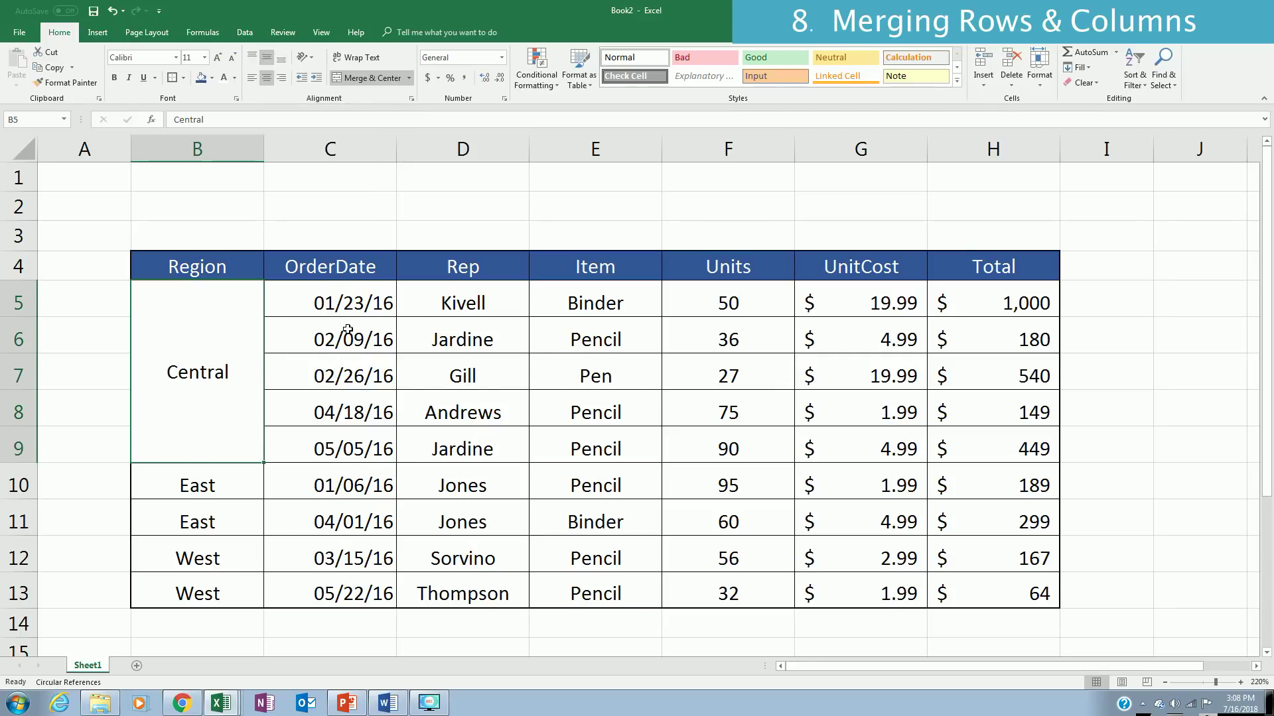
# - Merge and center the East cells B10:B11 and the West cells B12:B13, with their labels aligned vertically to the middle
pyautogui.moveTo(208, 490); pyautogui.dragTo(199, 521)
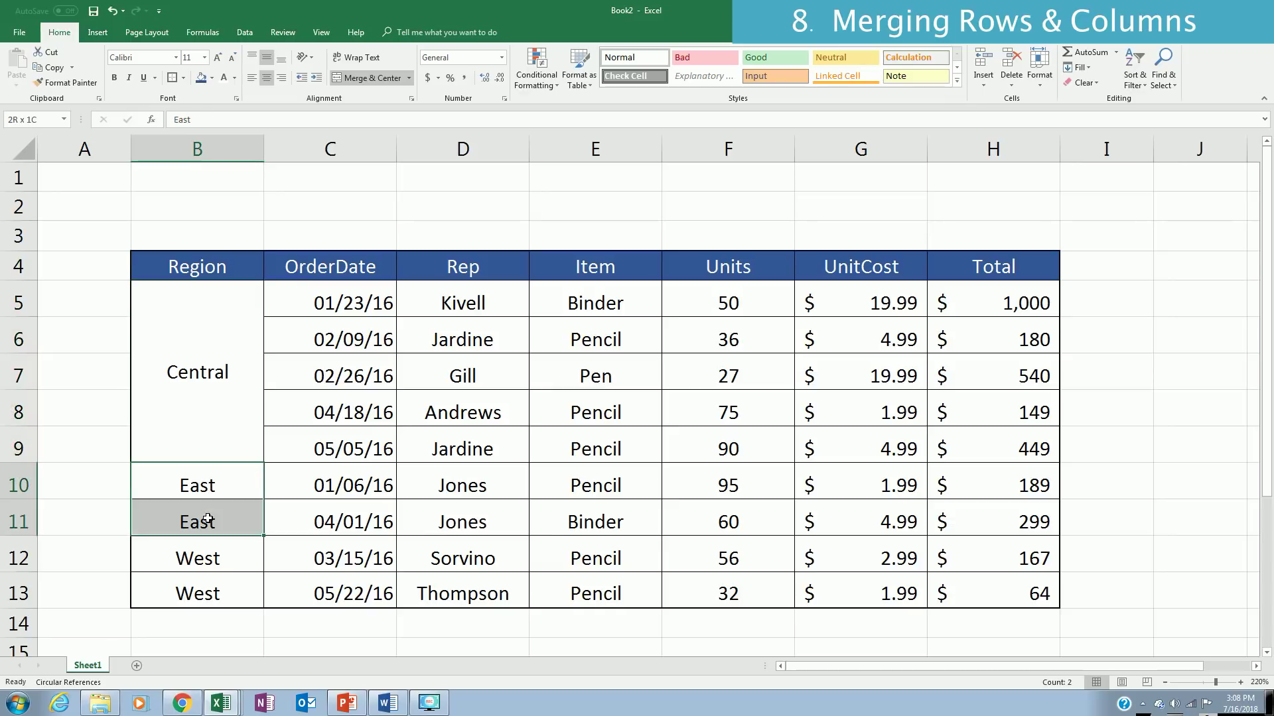
pyautogui.click(370, 78)
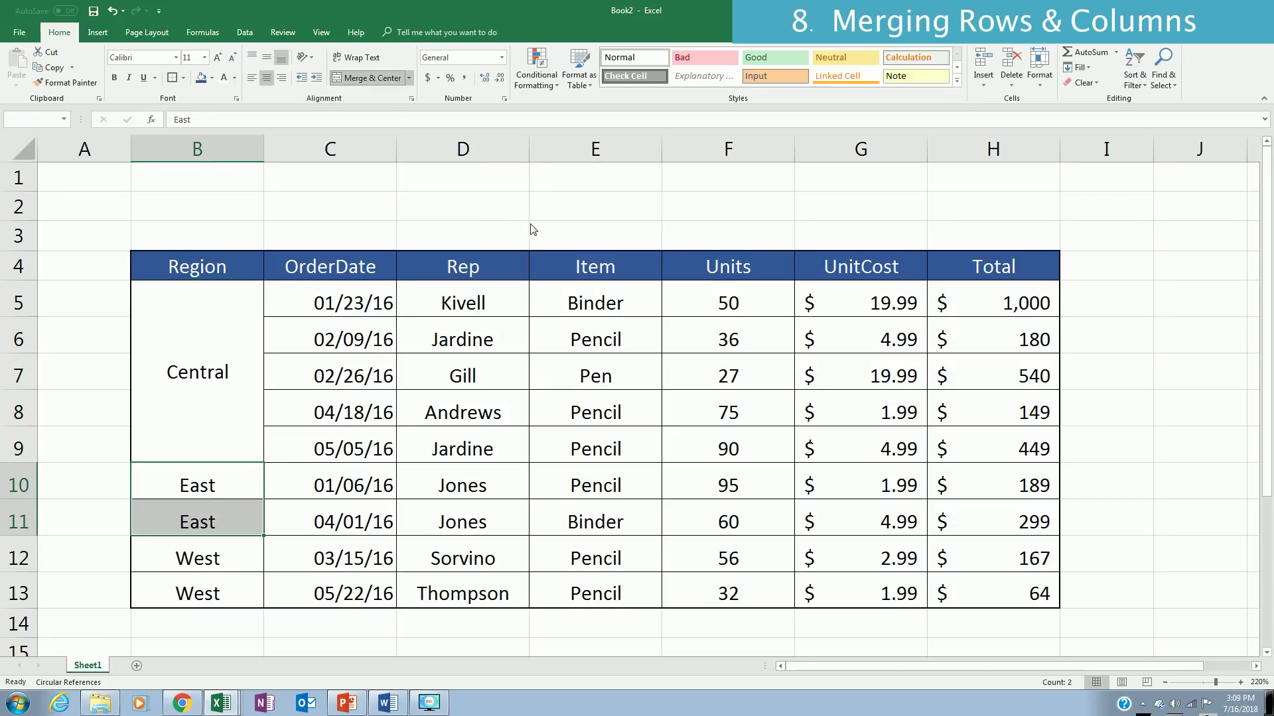
pyautogui.click(268, 60)
pyautogui.moveTo(214, 559); pyautogui.dragTo(213, 584)
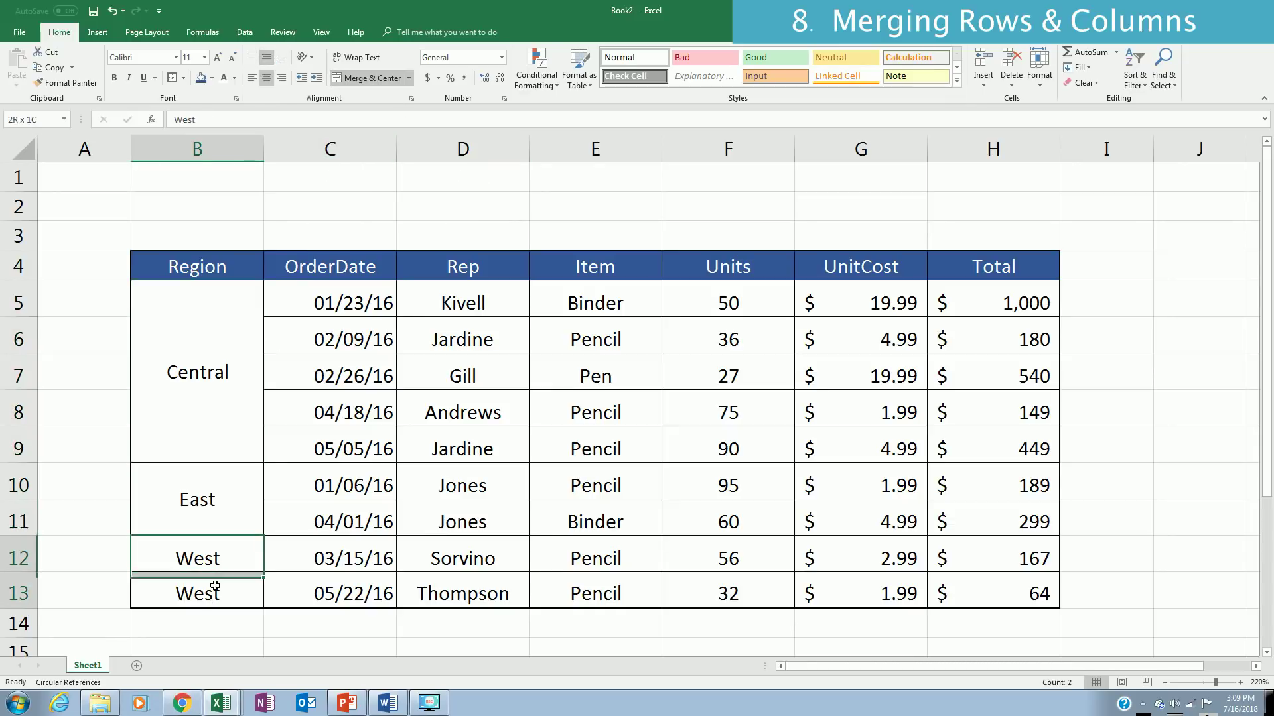
pyautogui.click(369, 78)
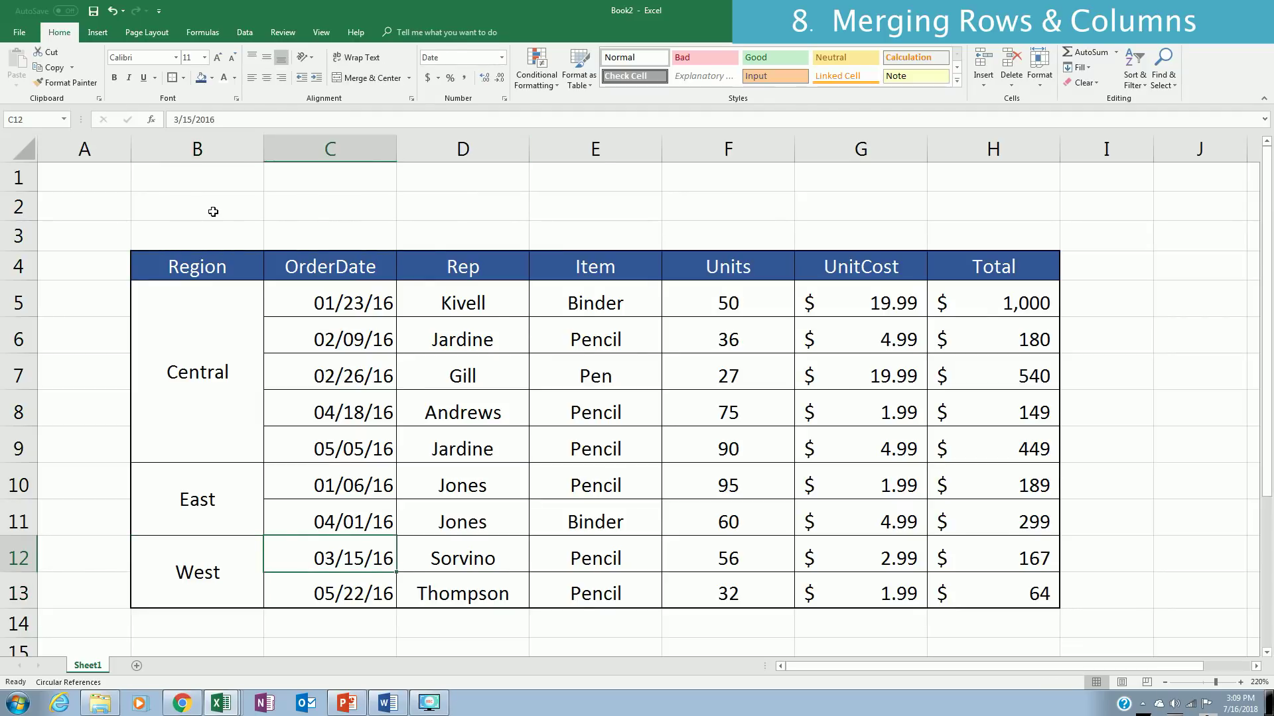
# - Enter the title "Total Cost by Region" in cell B2 above the table
pyautogui.click(213, 212)
pyautogui.write('Total Cost by Region')
pyautogui.press('Return')
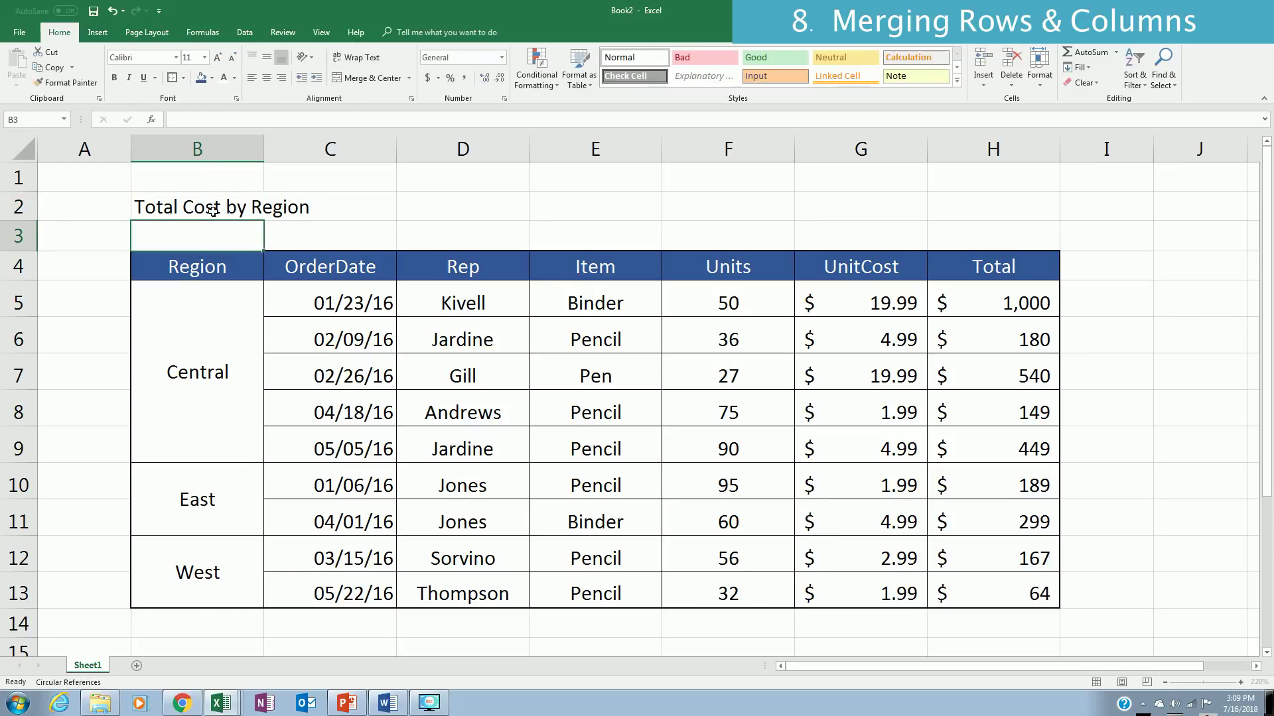
# - Merge and center the title across B2:H2 so it spans the full width of the table
pyautogui.click(213, 210)
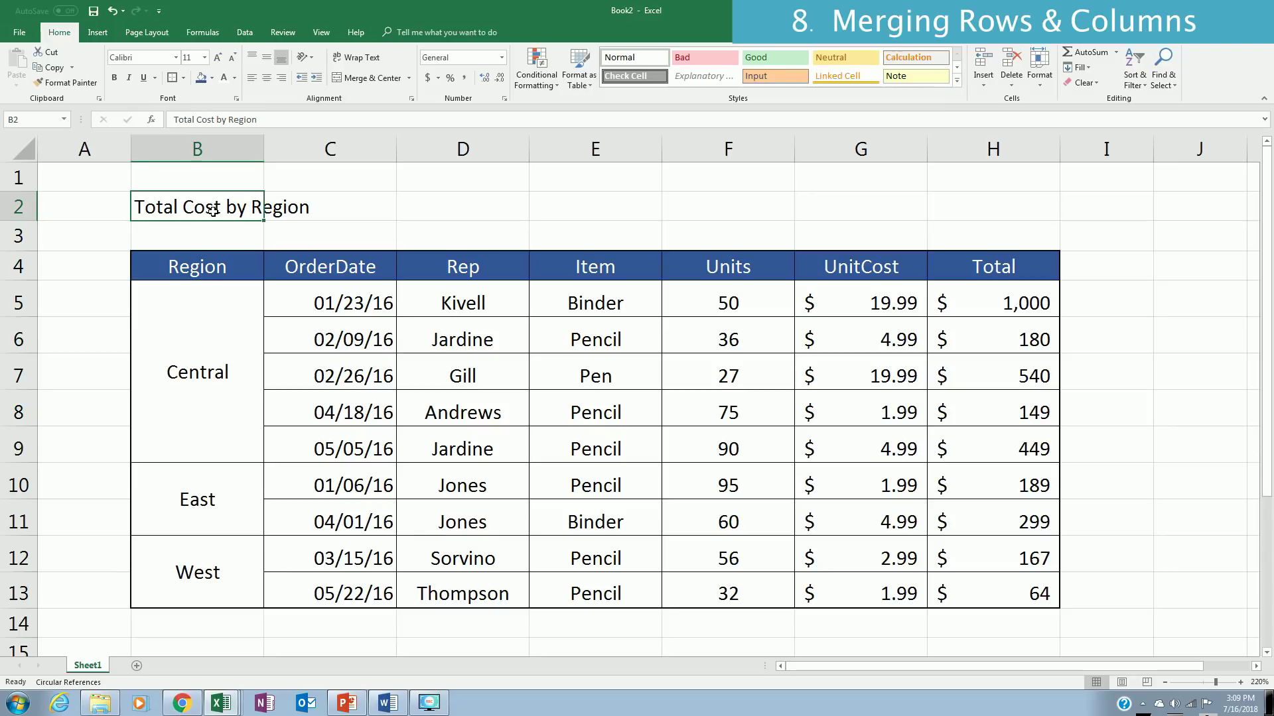
pyautogui.moveTo(212, 210); pyautogui.dragTo(995, 207)
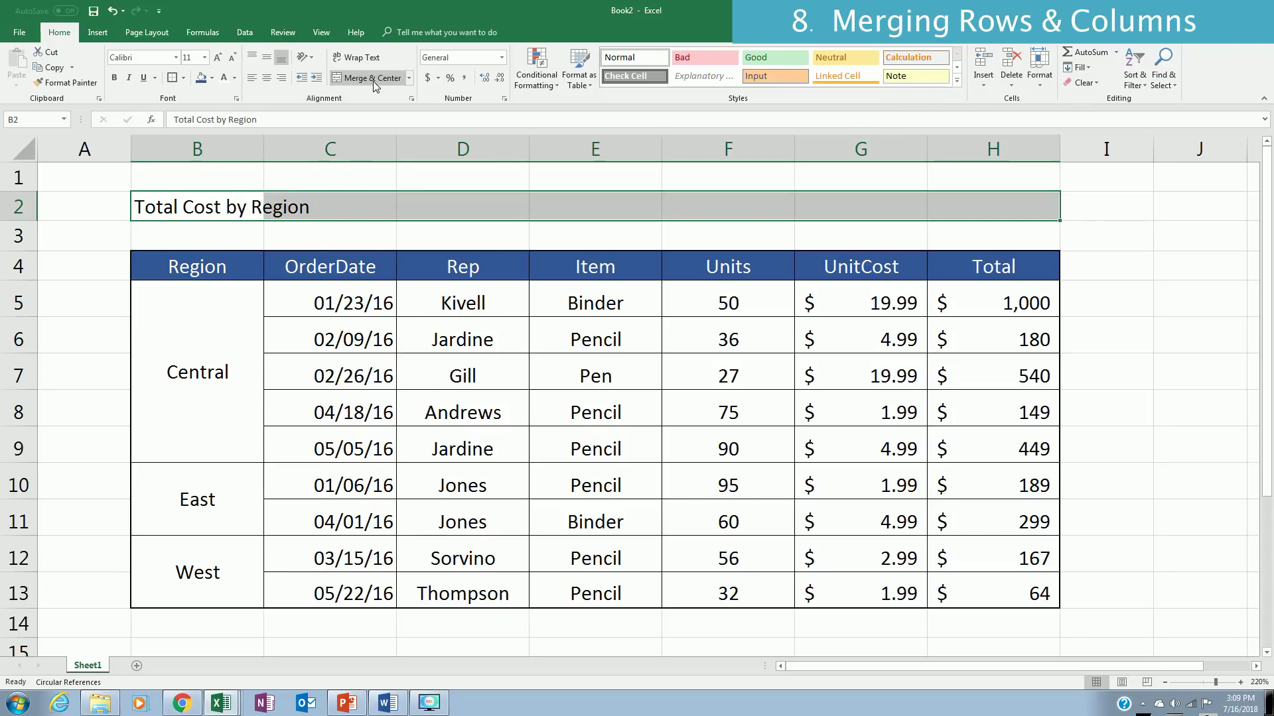
pyautogui.hotkey('shift', 'Right')
pyautogui.hotkey('shift', 'Right')
pyautogui.hotkey('shift', 'Right')
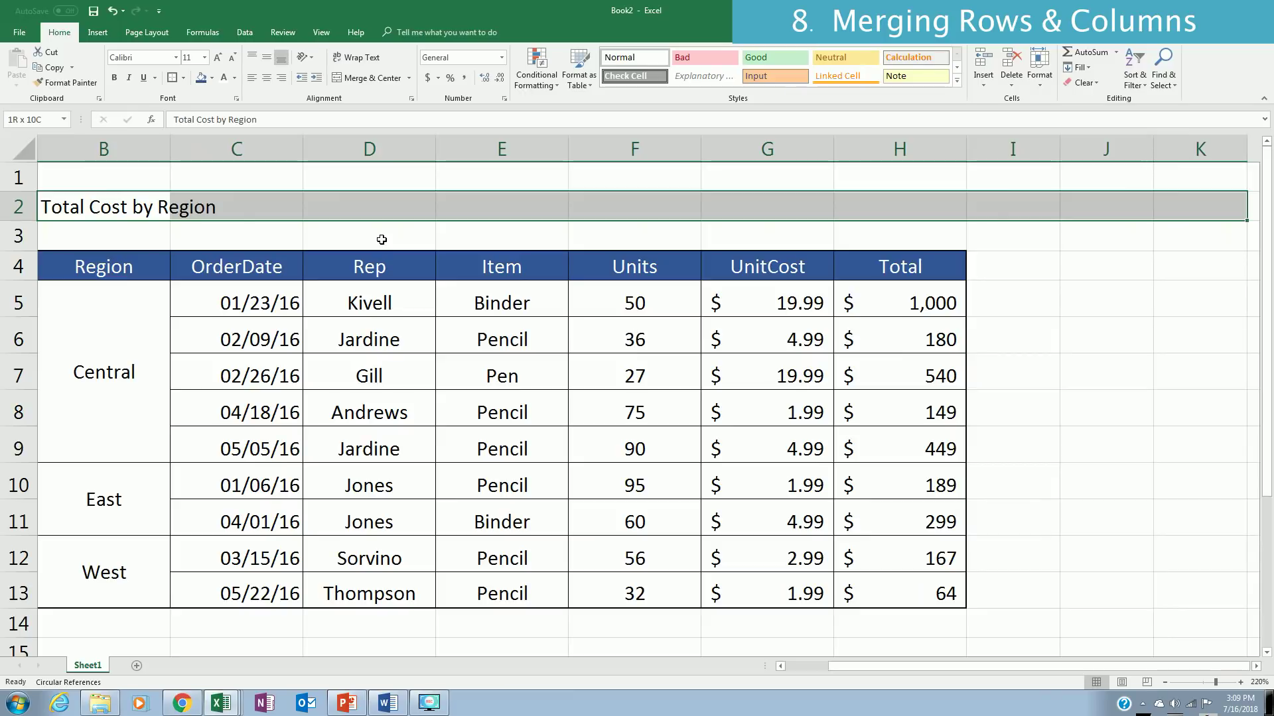
pyautogui.hotkey('shift', 'Left')
pyautogui.hotkey('shift', 'Left')
pyautogui.hotkey('shift', 'Left')
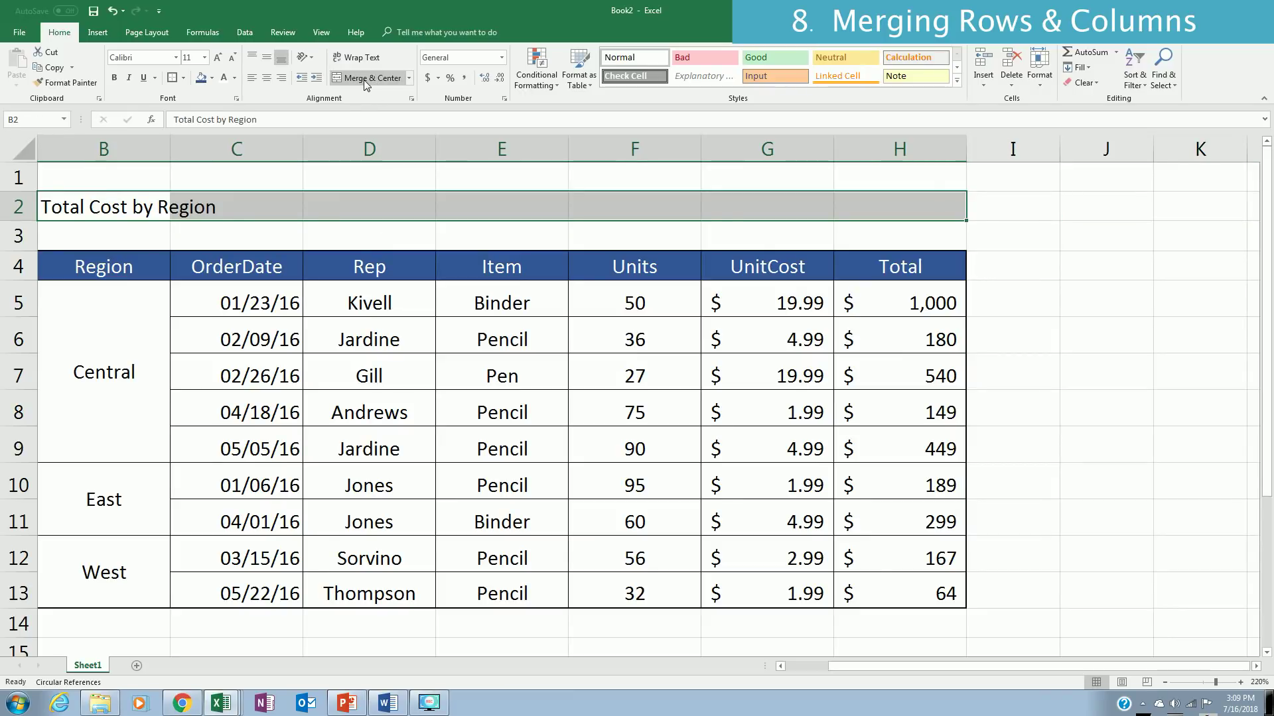
pyautogui.click(365, 79)
# - Give the merged title cell a dark blue fill and white text to match the header row
pyautogui.click(202, 79)
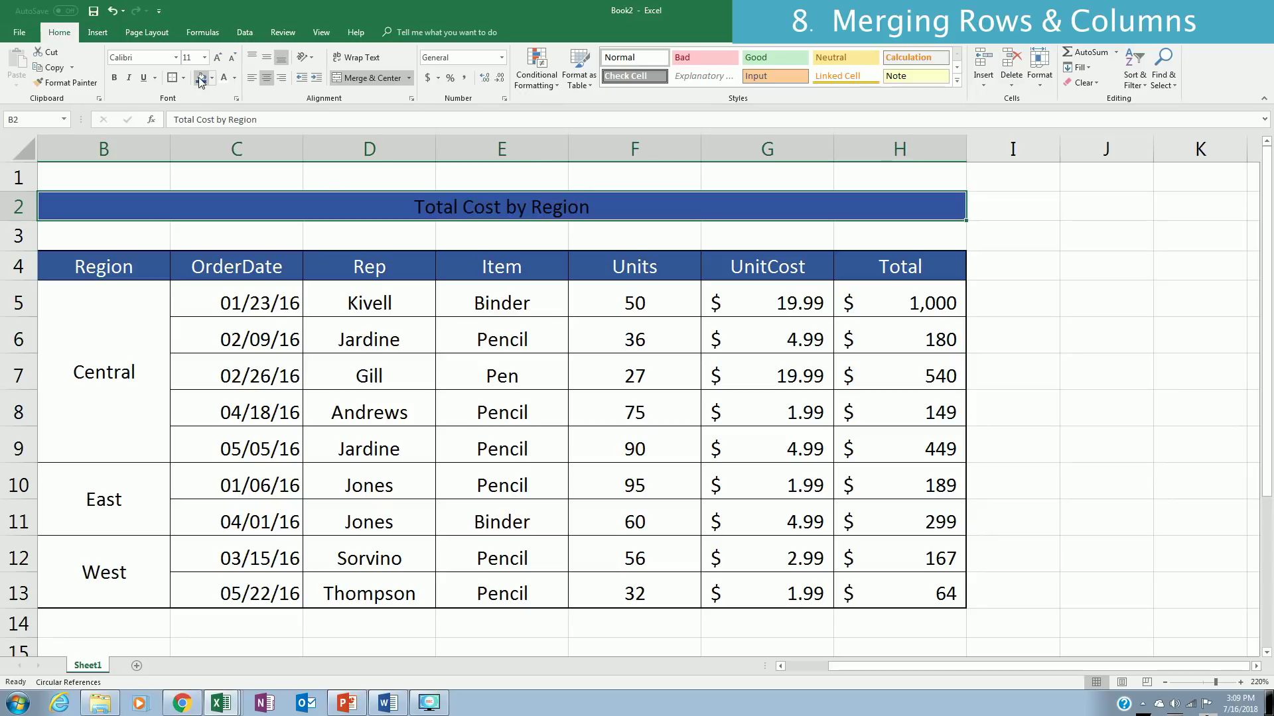
pyautogui.click(224, 77)
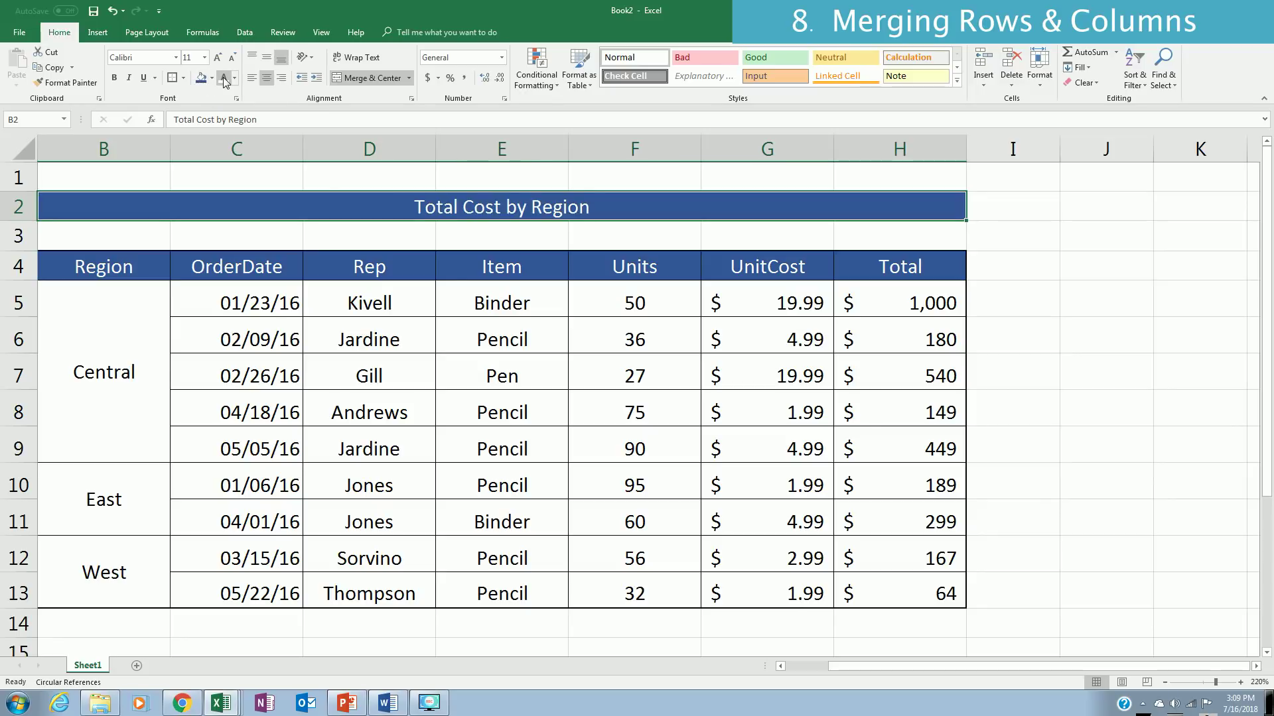
pyautogui.click(561, 456)
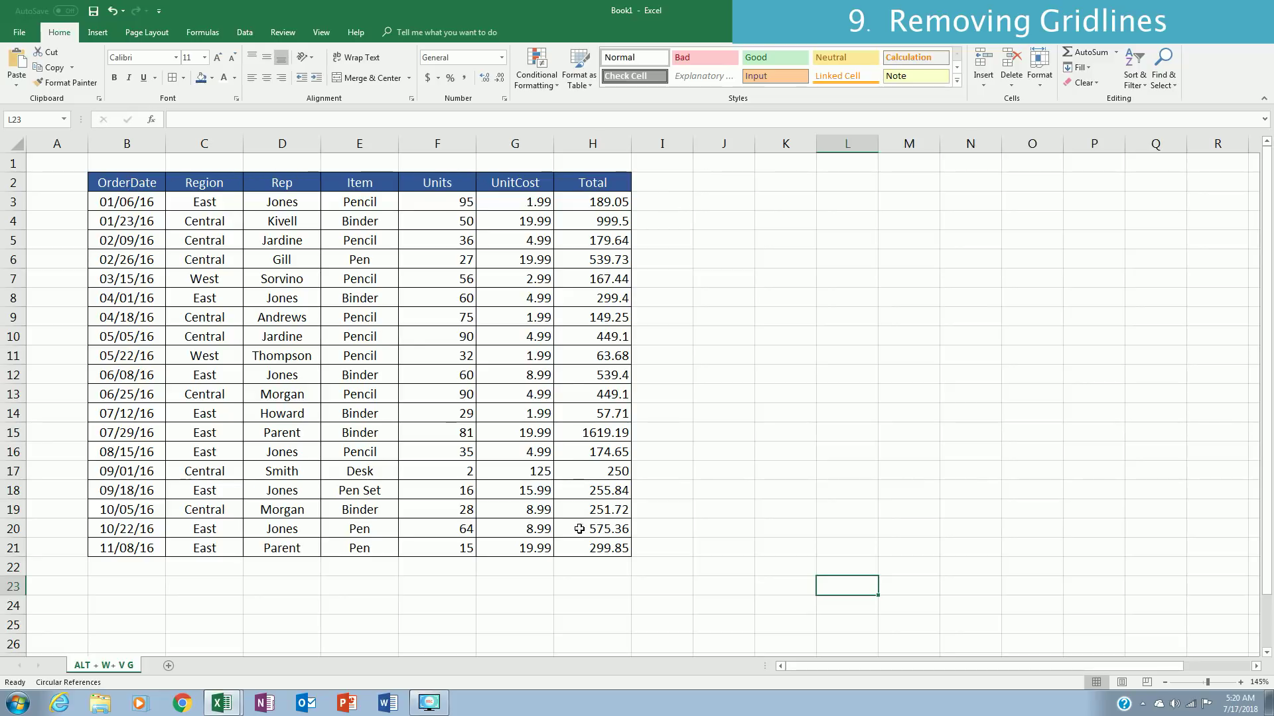
# - Hide the gridlines on the order data worksheet and show them again
pyautogui.click(321, 34)
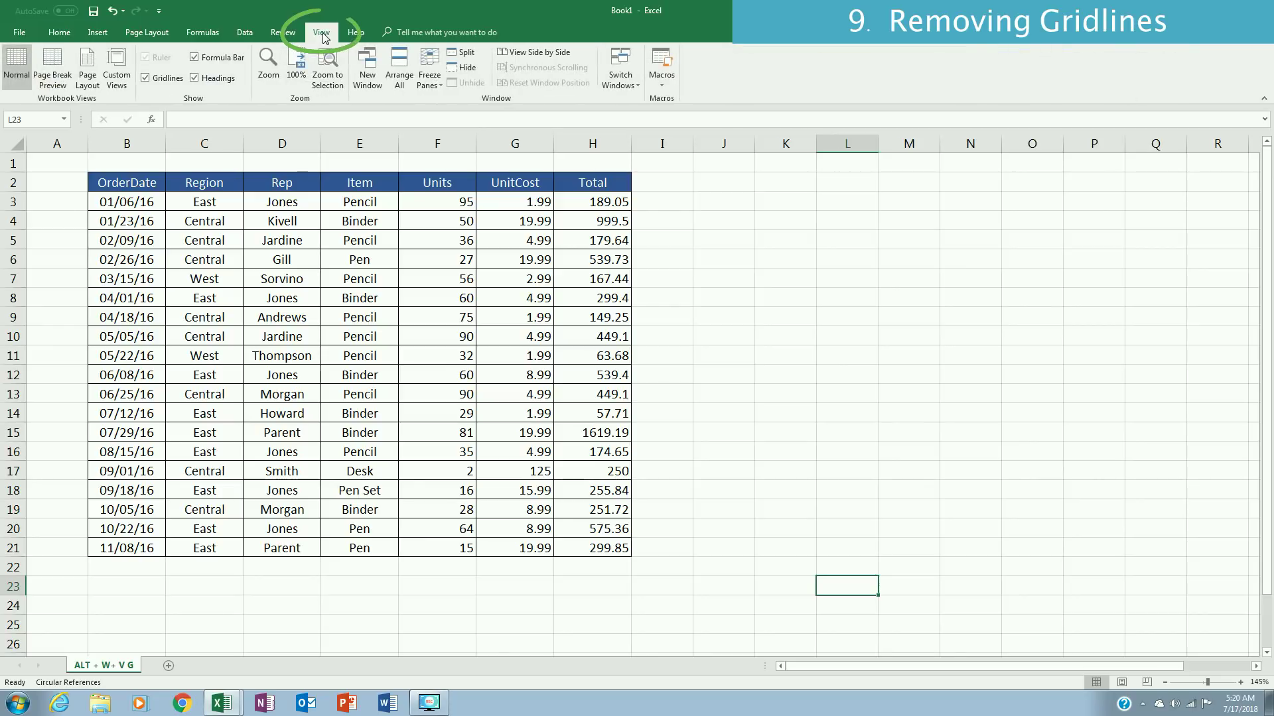
pyautogui.click(152, 82)
pyautogui.click(887, 312)
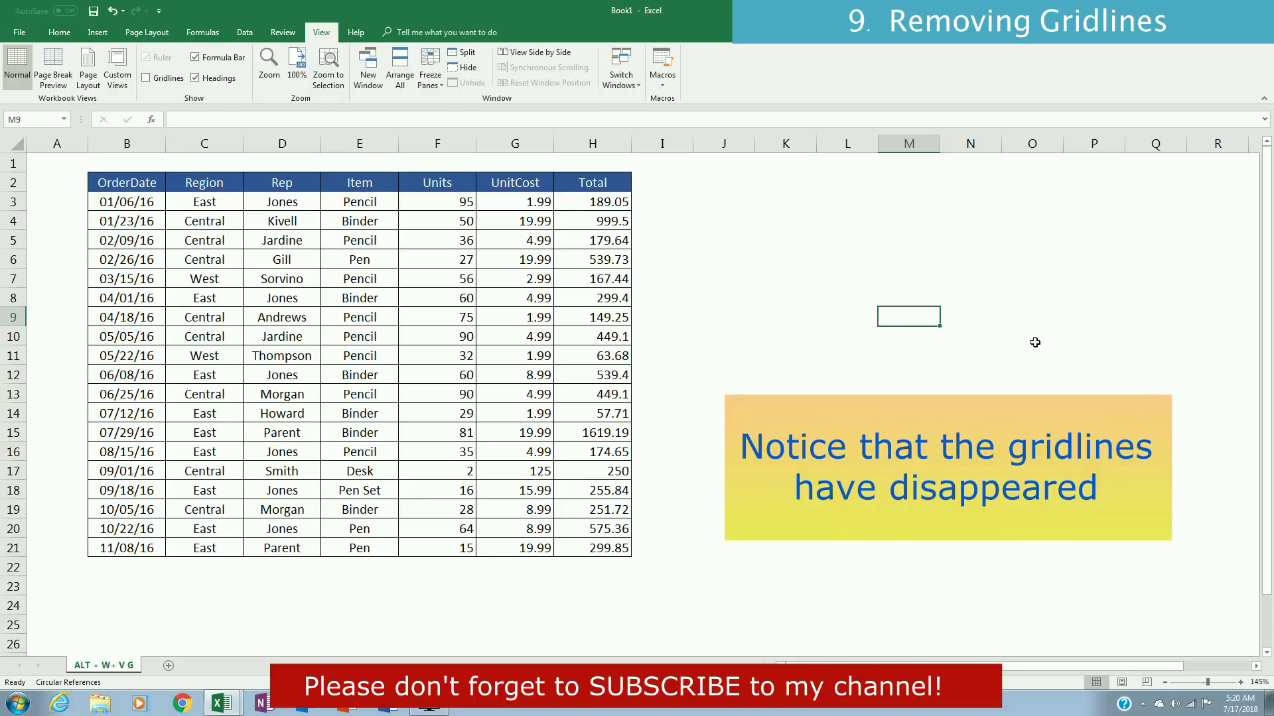
pyautogui.click(145, 77)
pyautogui.click(59, 33)
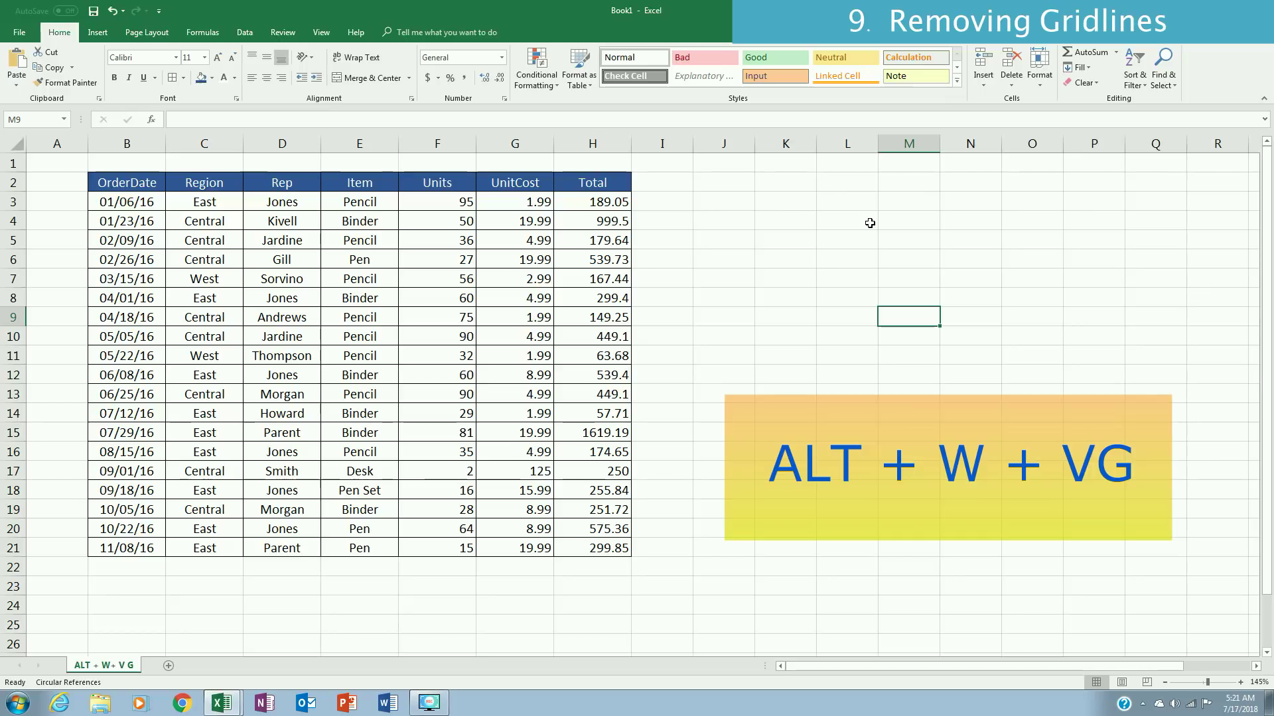
# - Toggle the worksheet gridlines off once more and restore them
pyautogui.hotkey('alt', 'w')
pyautogui.press('v')
pyautogui.press('g')
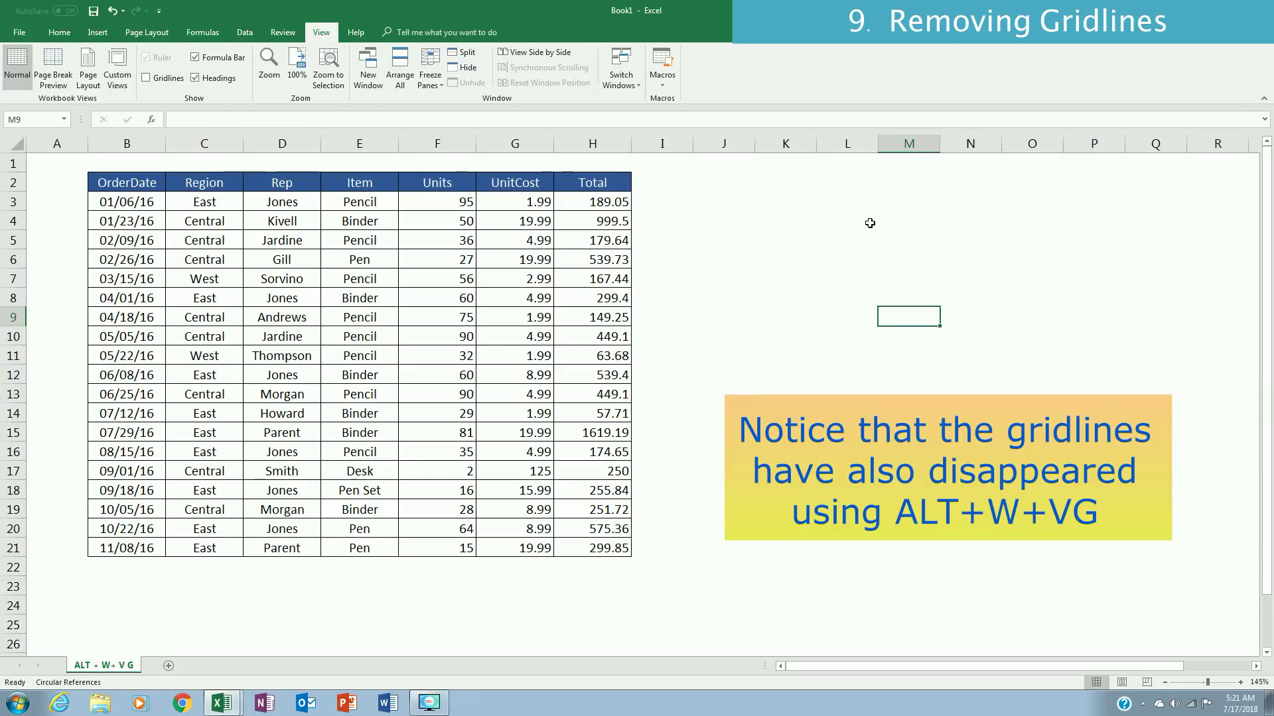
pyautogui.hotkey('alt', 'w')
pyautogui.press('v')
pyautogui.press('g')
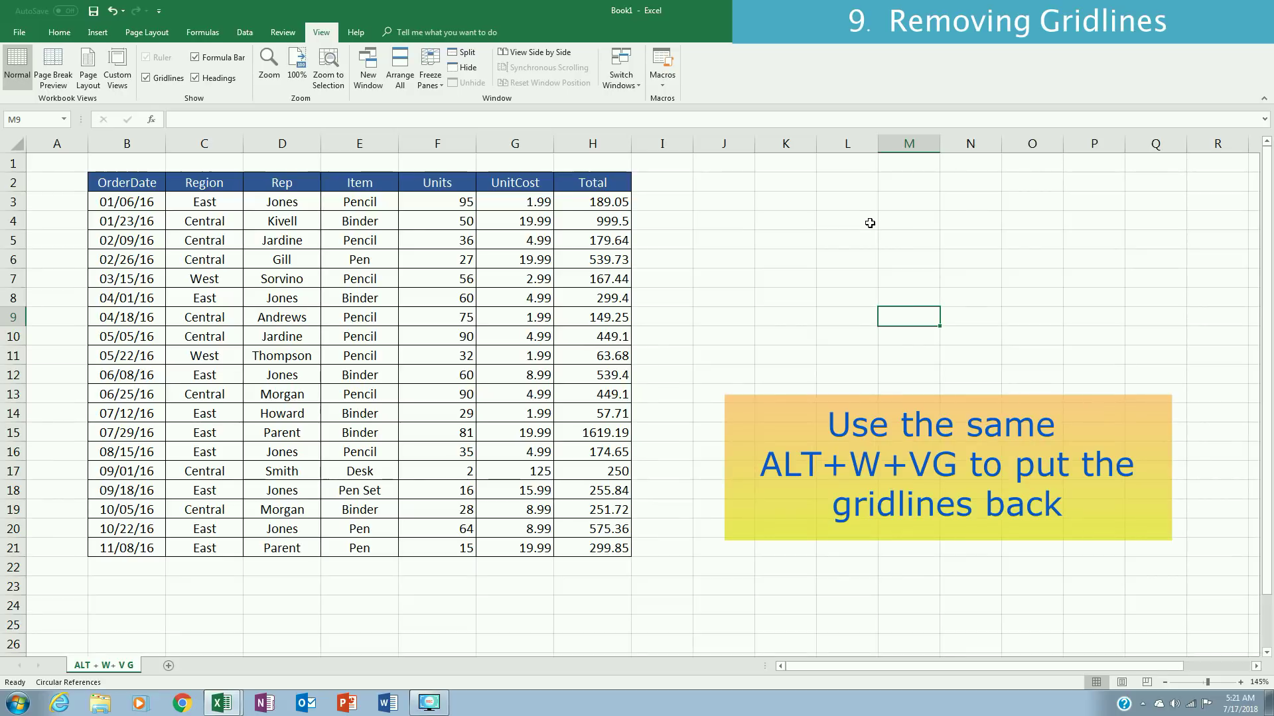
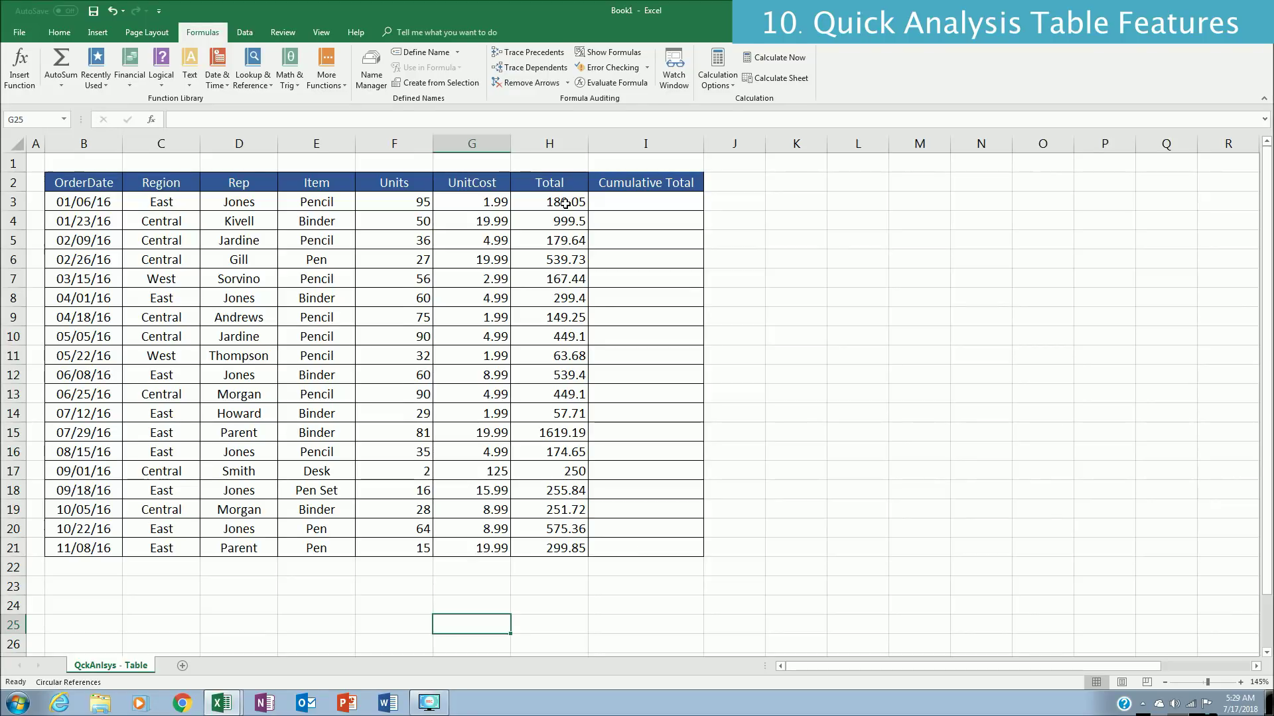
# - Use Quick Analysis on the Total values H3:H21 to add a running total in the Cumulative Total column
pyautogui.moveTo(568, 202); pyautogui.dragTo(571, 548)
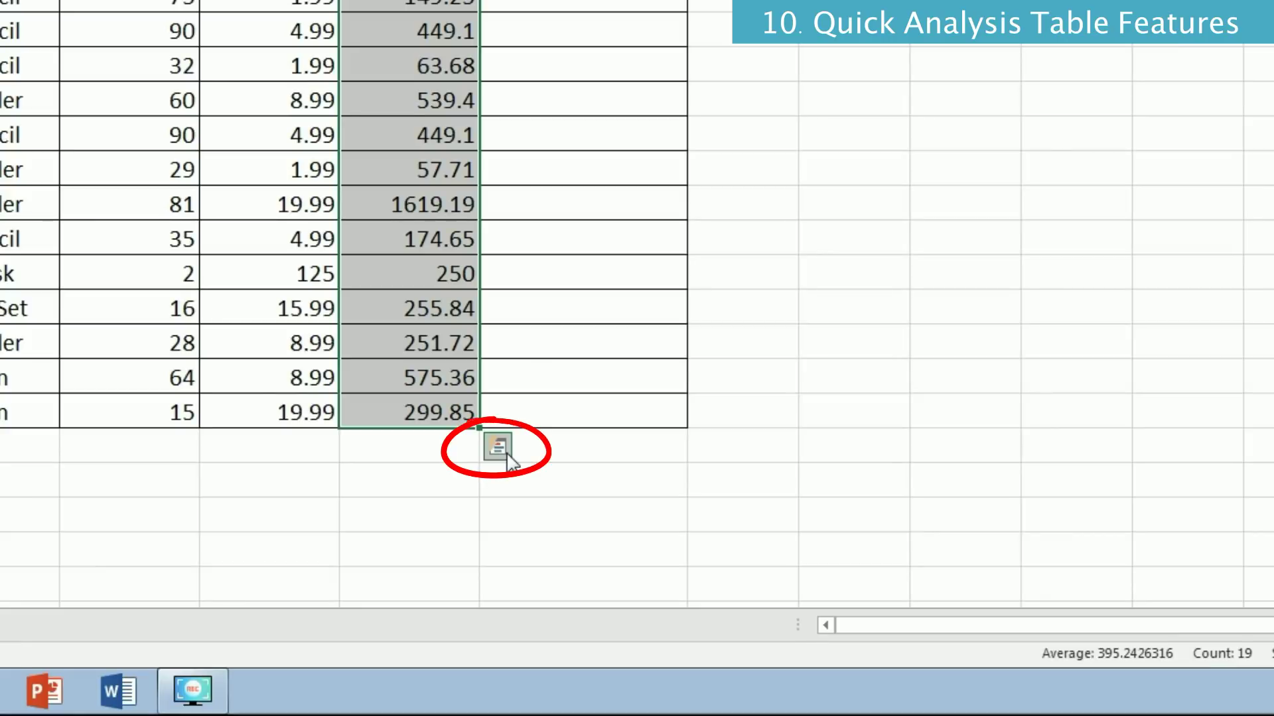
pyautogui.click(497, 447)
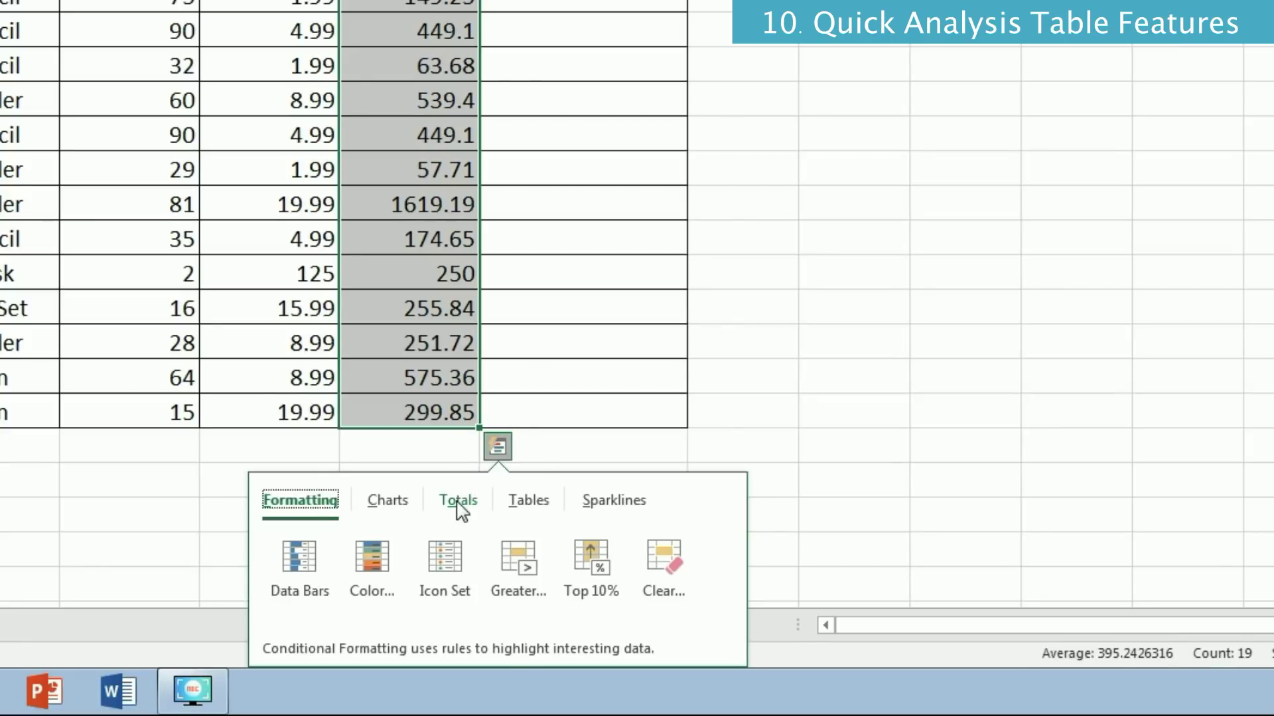
pyautogui.click(458, 506)
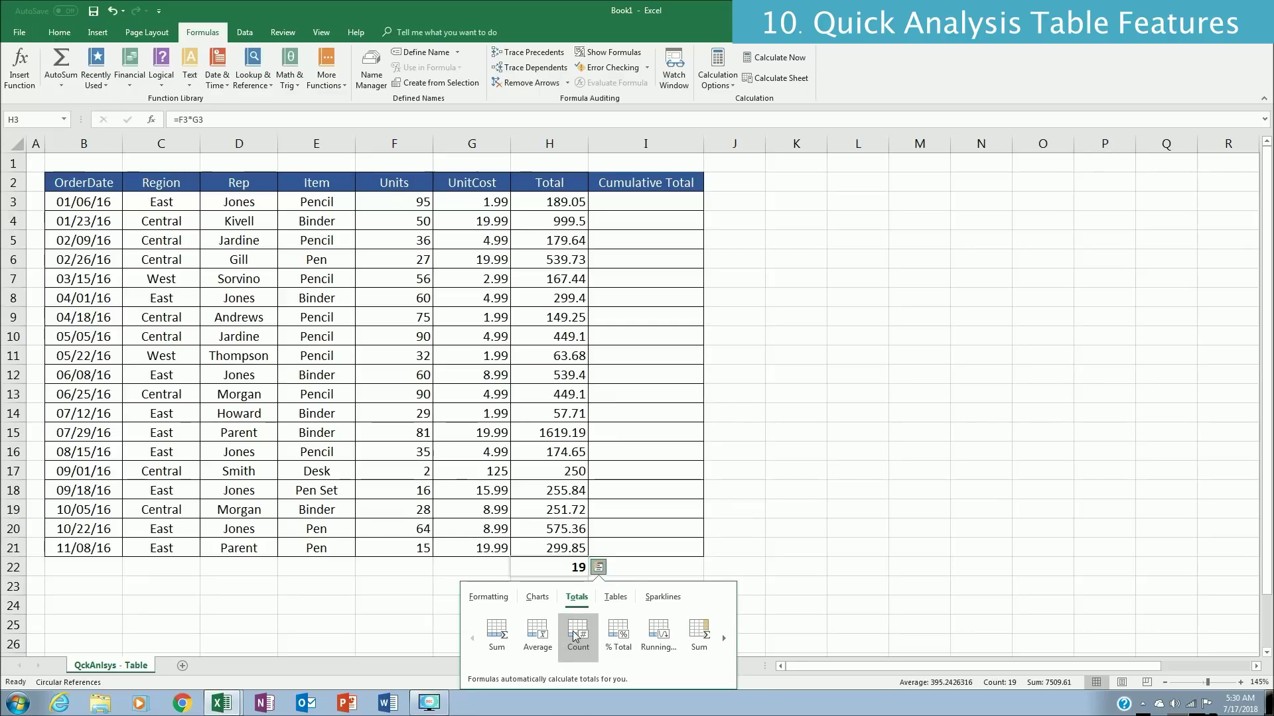
pyautogui.click(724, 638)
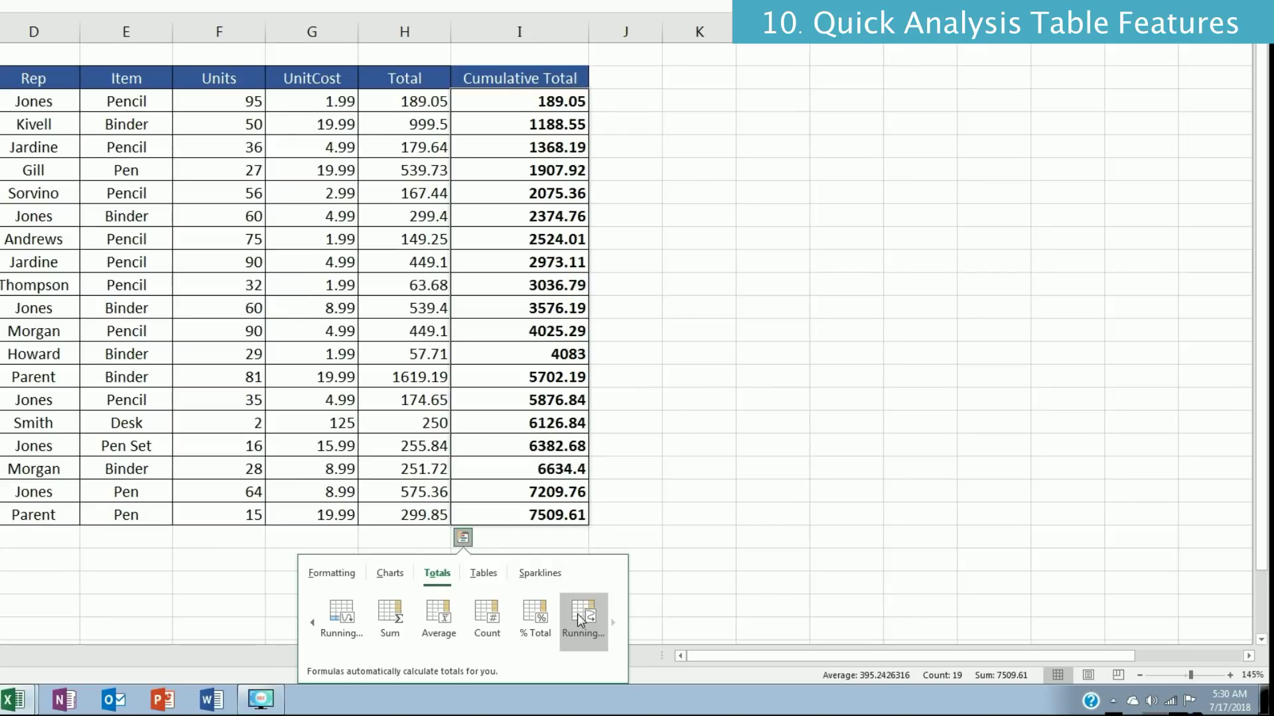
pyautogui.click(581, 620)
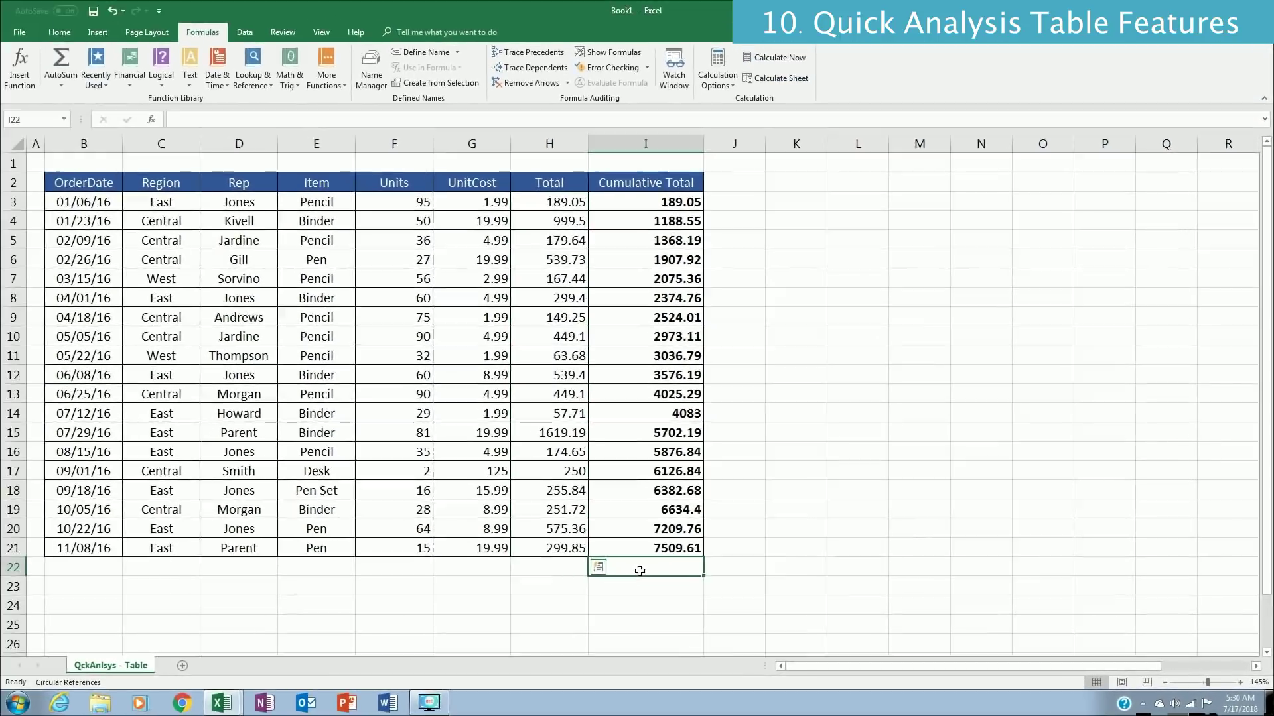
pyautogui.click(616, 563)
# - Examine the running total formulas in I3 and I21 and select the Cumulative Total values I3:I21
pyautogui.click(680, 202)
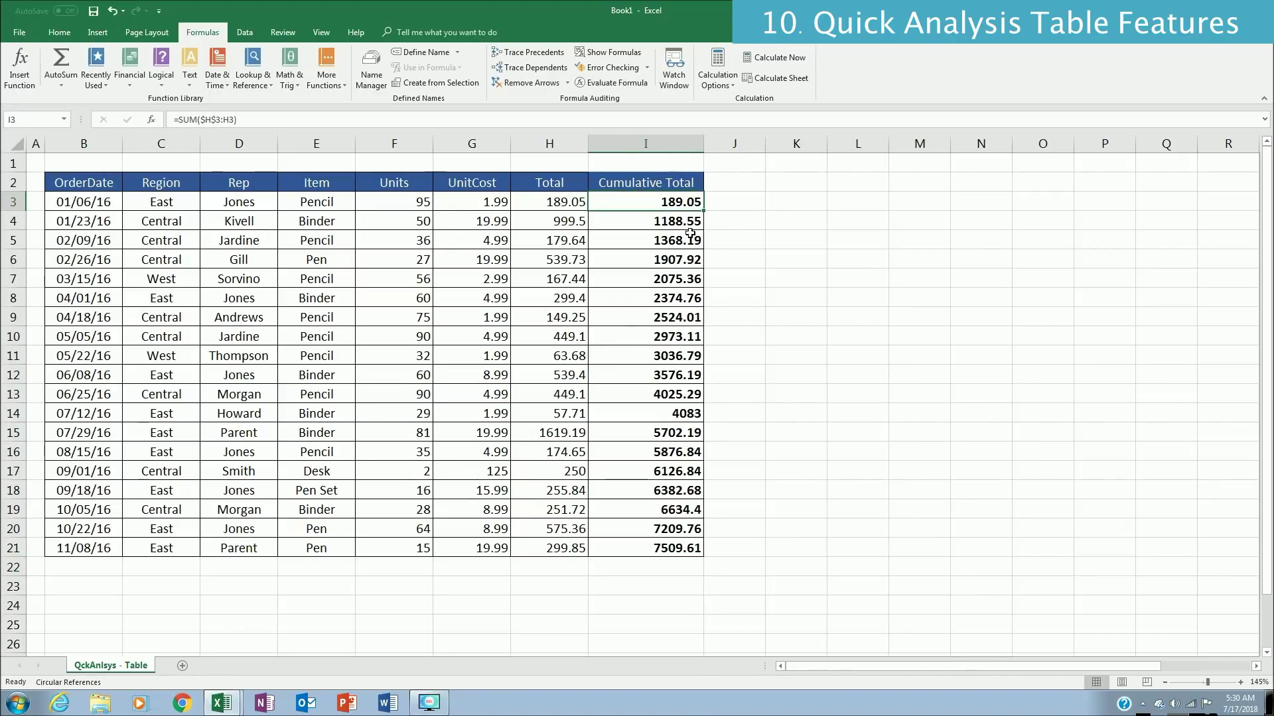
pyautogui.hotkey('ctrl', 'Down')
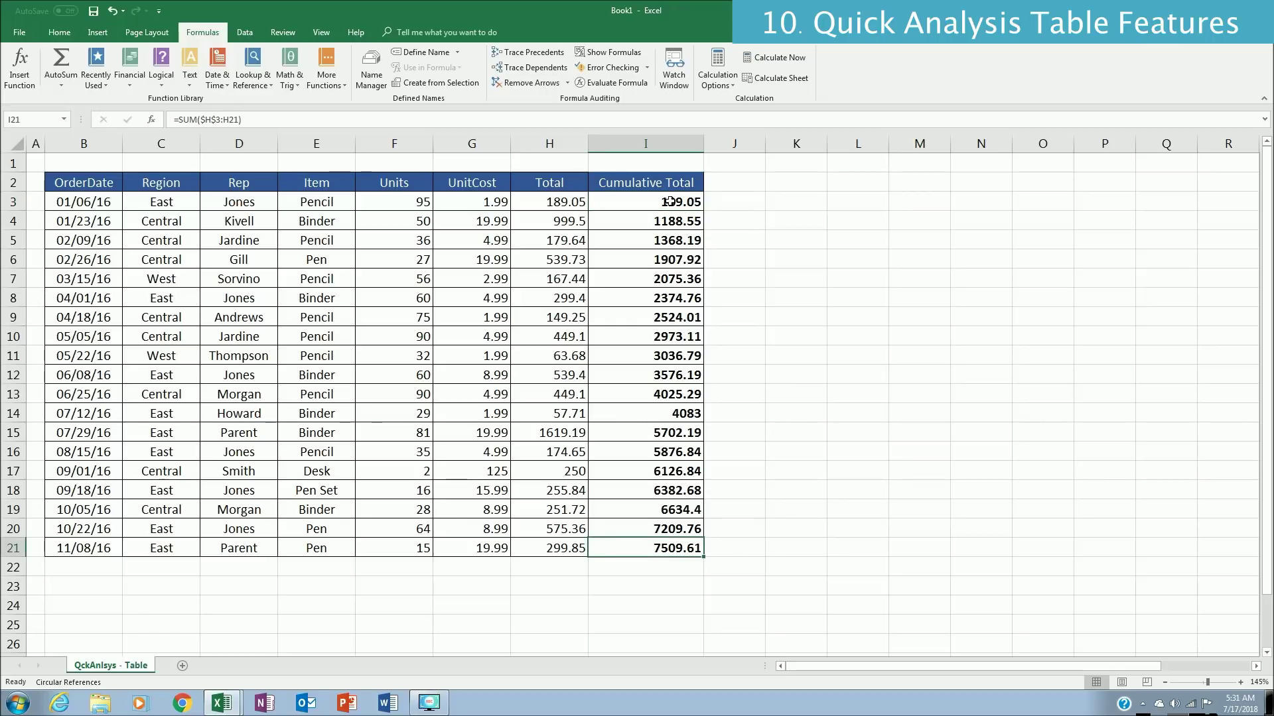
pyautogui.moveTo(670, 201); pyautogui.dragTo(667, 551)
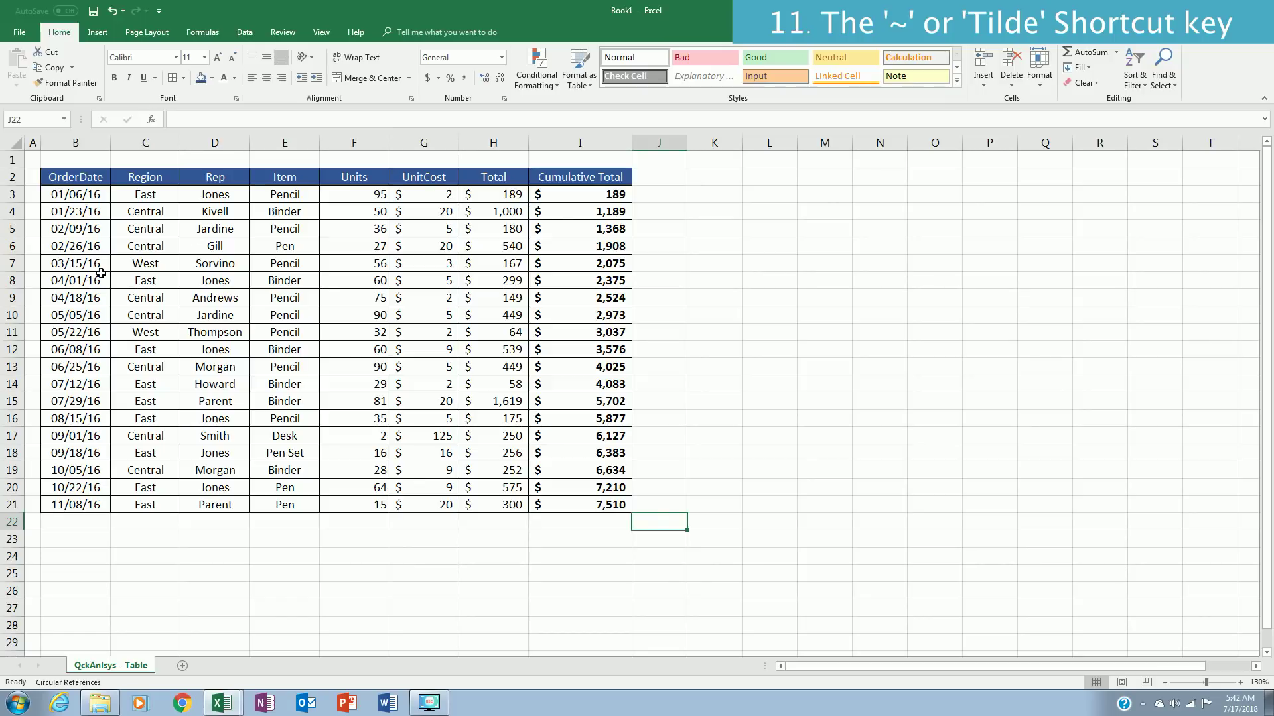
# - Examine the row 3 entries from OrderDate in B3 across to the Total formula in H3 and its referenced cells
pyautogui.click(91, 200)
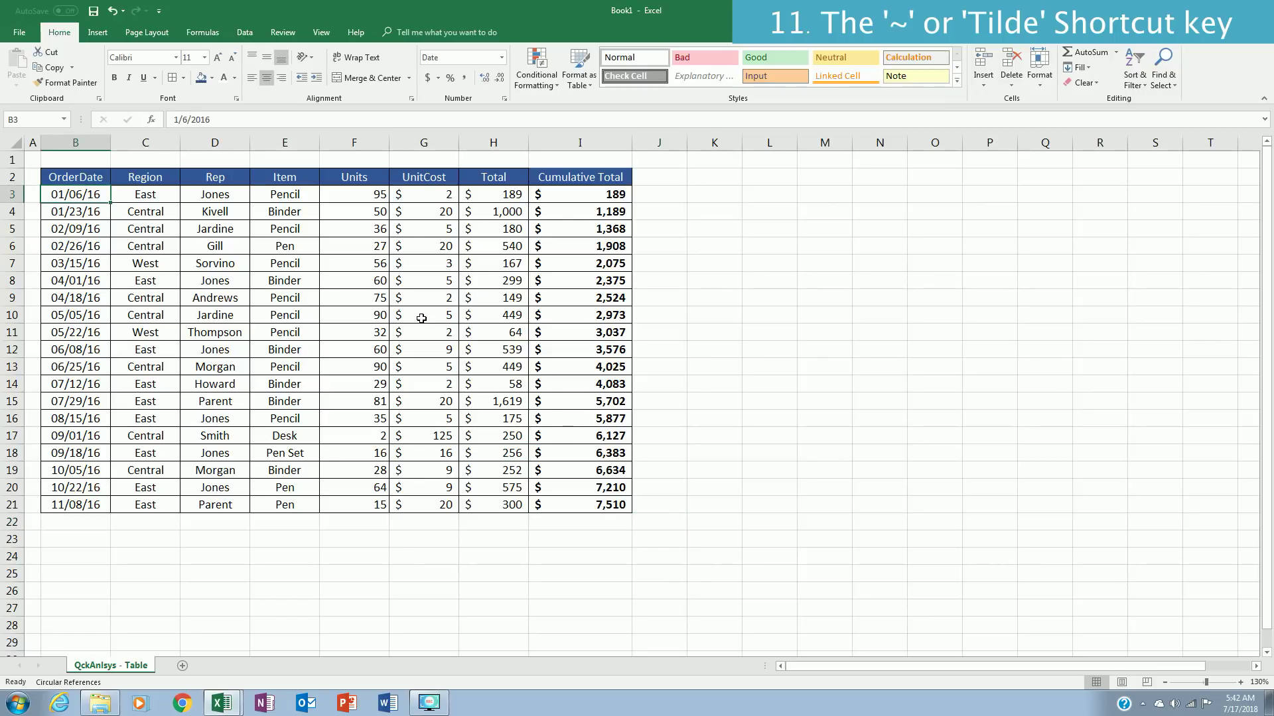
pyautogui.press('Right')
pyautogui.press('Right')
pyautogui.press('Right')
pyautogui.press('Right')
pyautogui.press('Right')
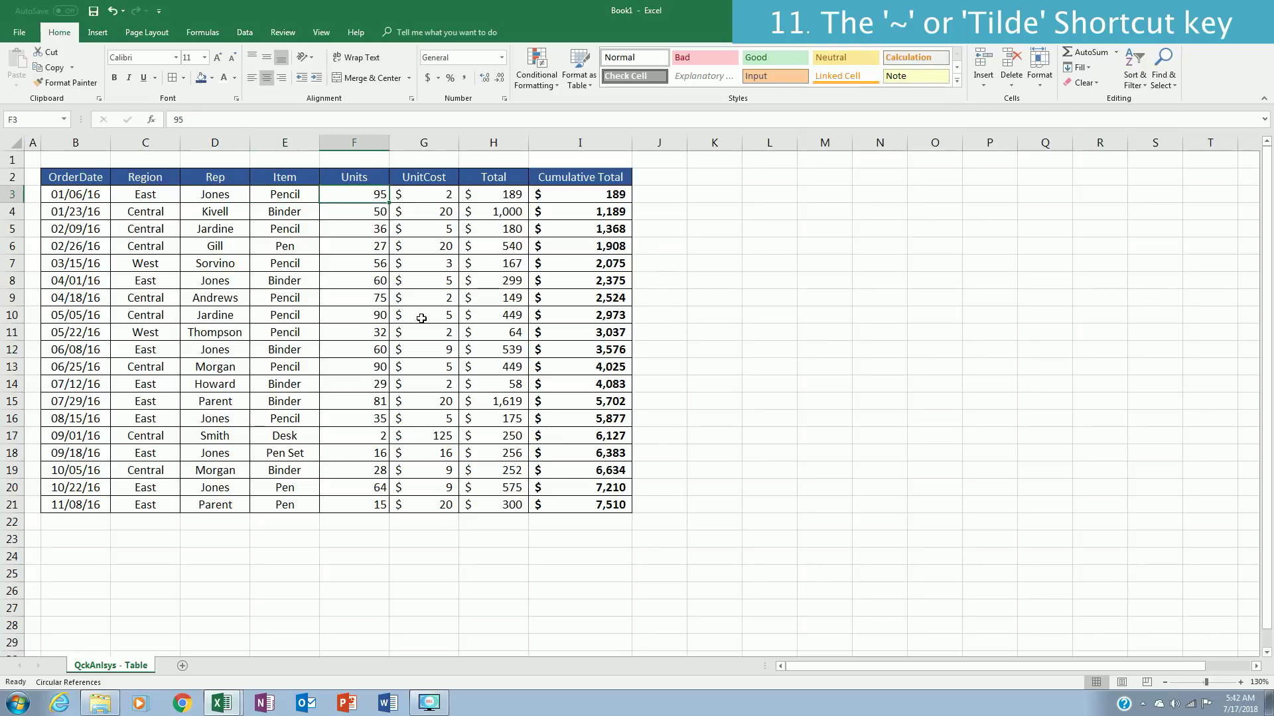
pyautogui.press('Right')
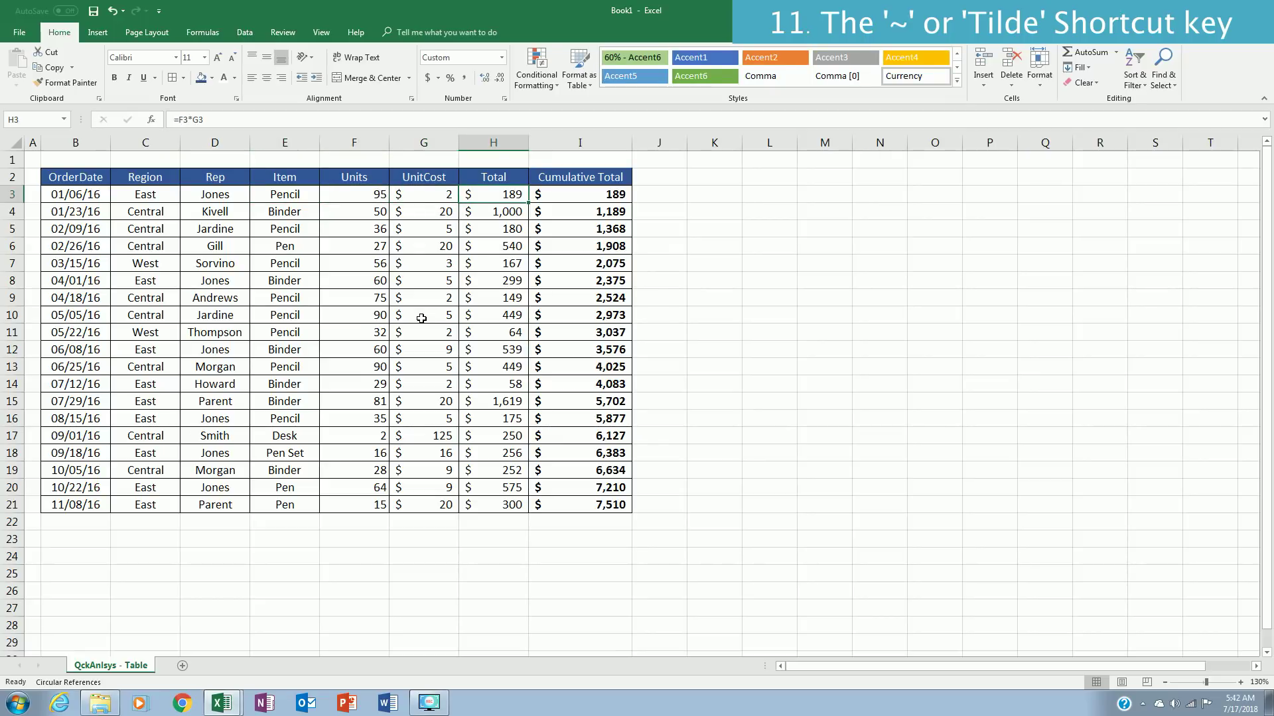
pyautogui.press('F2')
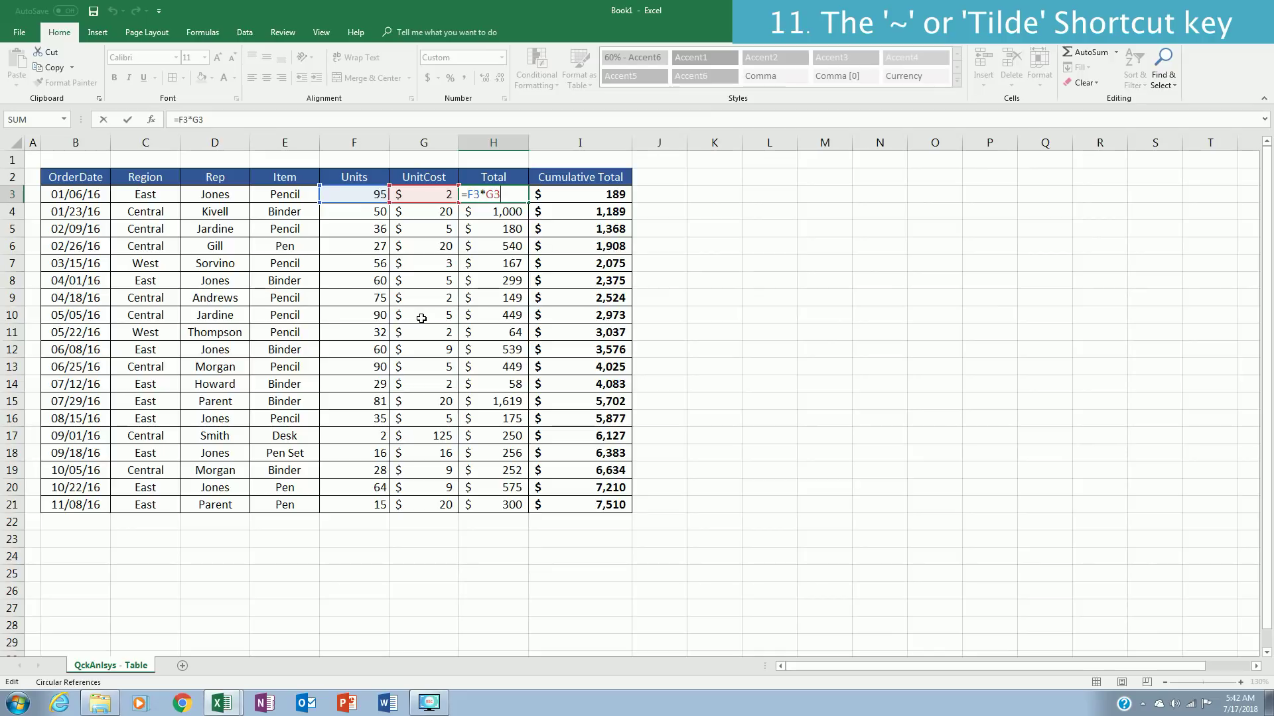
pyautogui.press('Escape')
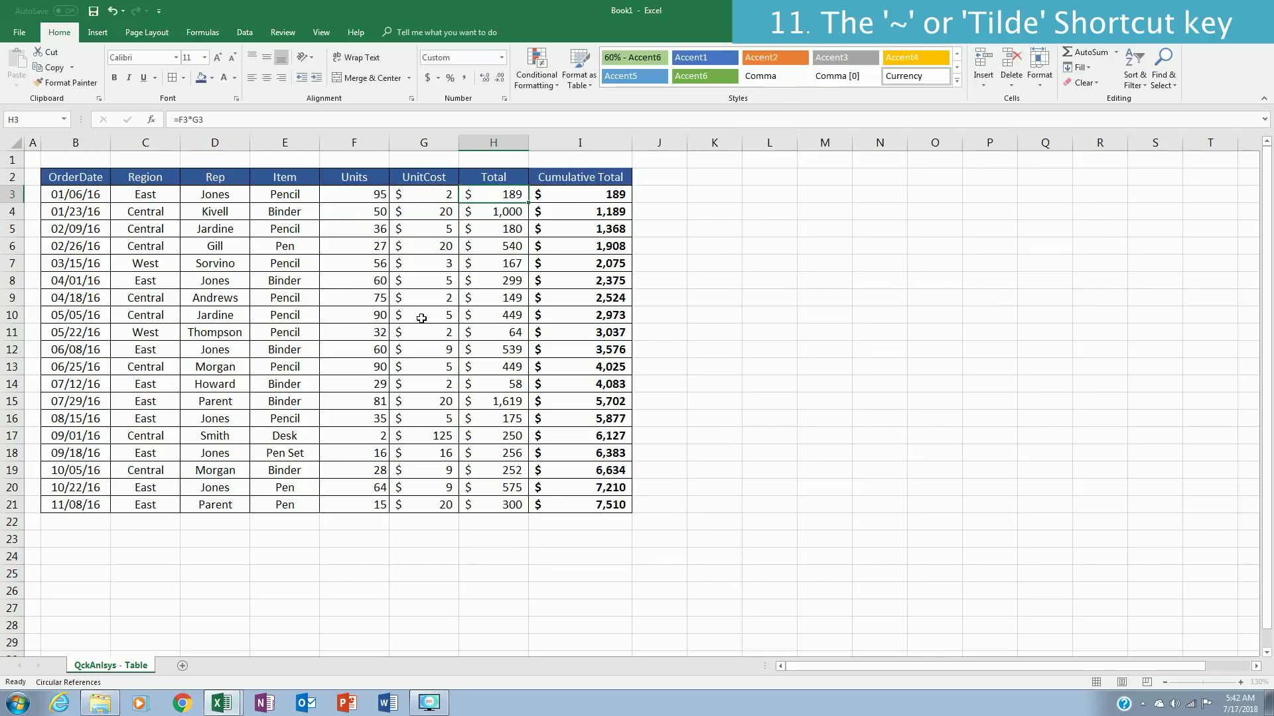
# - Inspect the Cumulative Total formula in I4 and the formulas further down the column to I21
pyautogui.press('Right')
pyautogui.press('Down')
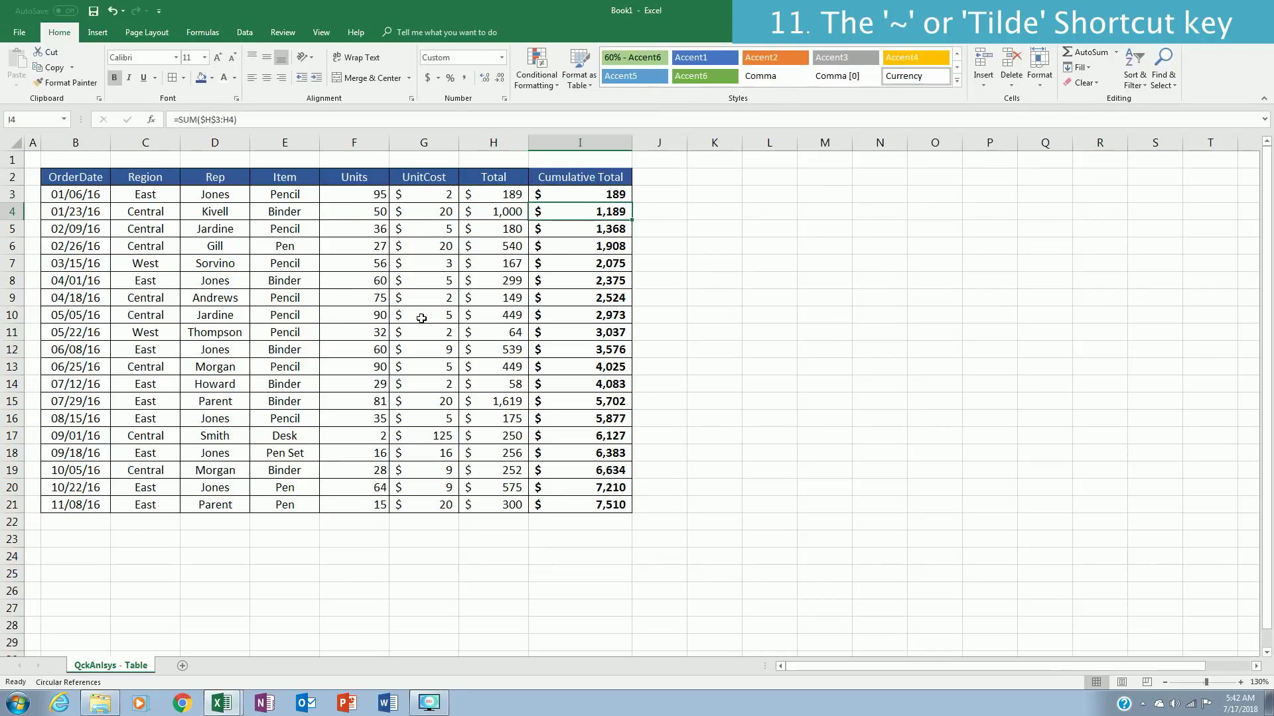
pyautogui.press('F2')
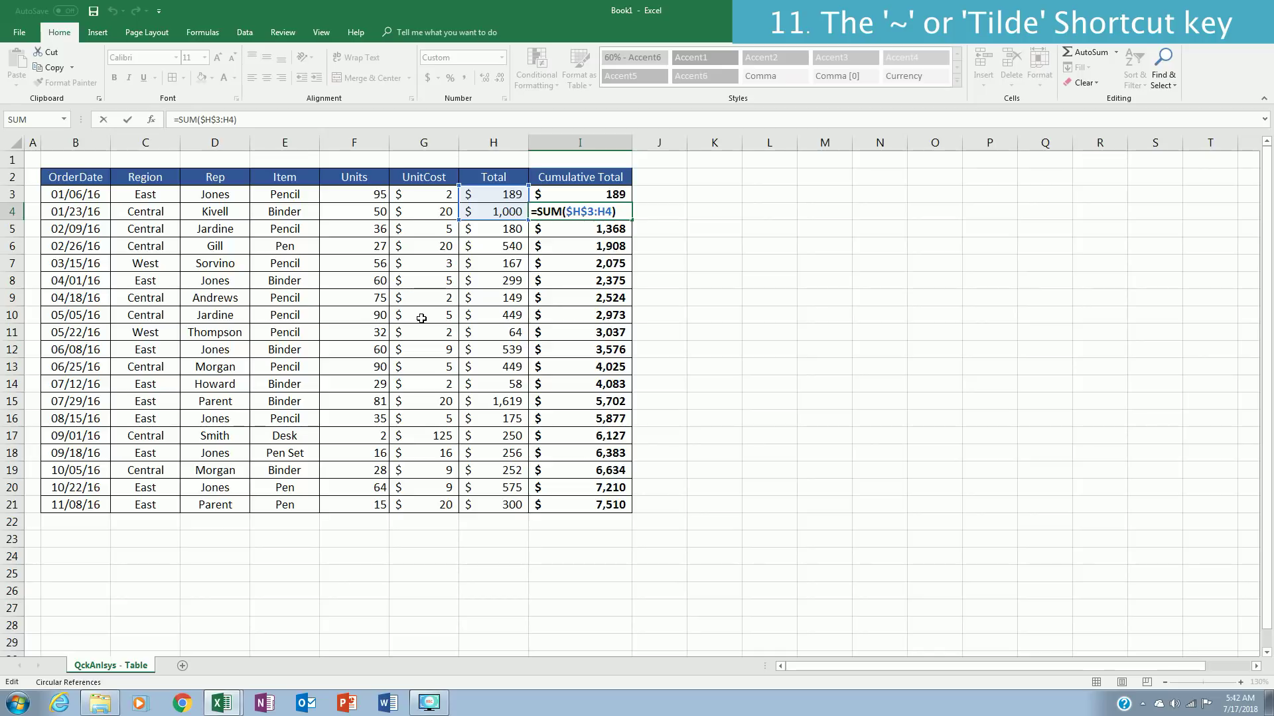
pyautogui.press('Return')
pyautogui.press('Down')
pyautogui.press('Down')
pyautogui.press('Down')
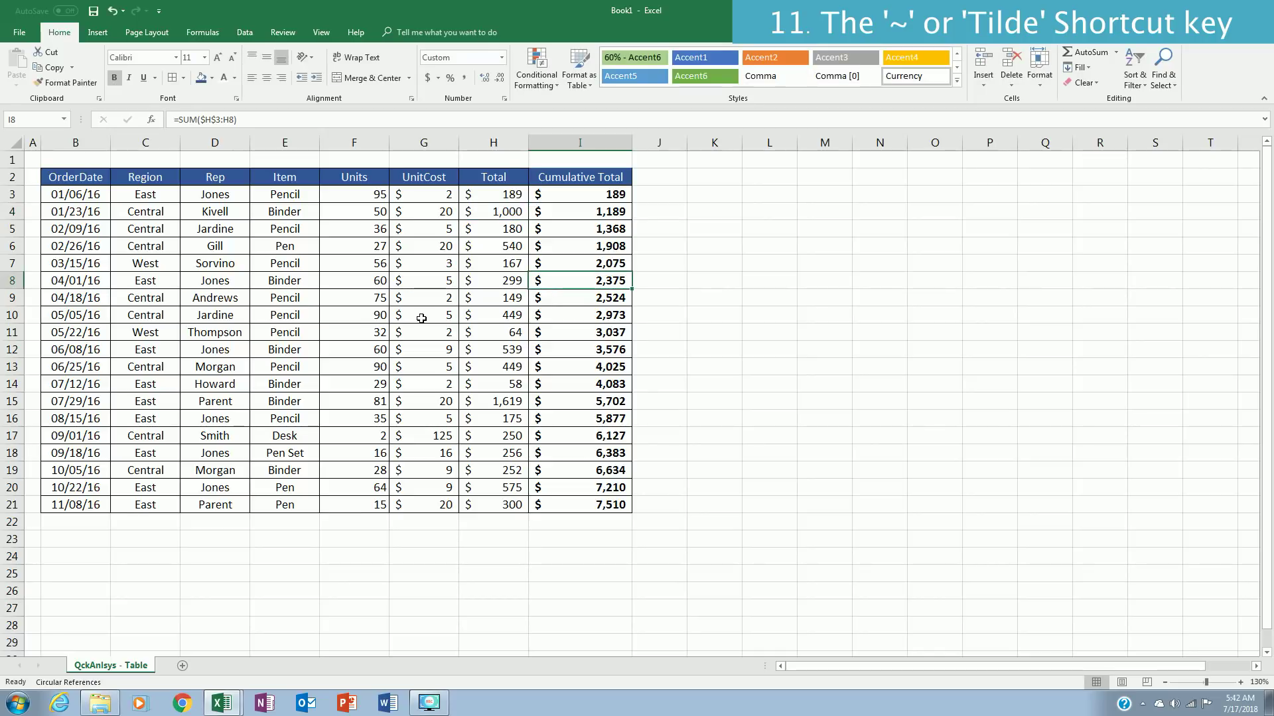
pyautogui.hotkey('ctrl', 'Down')
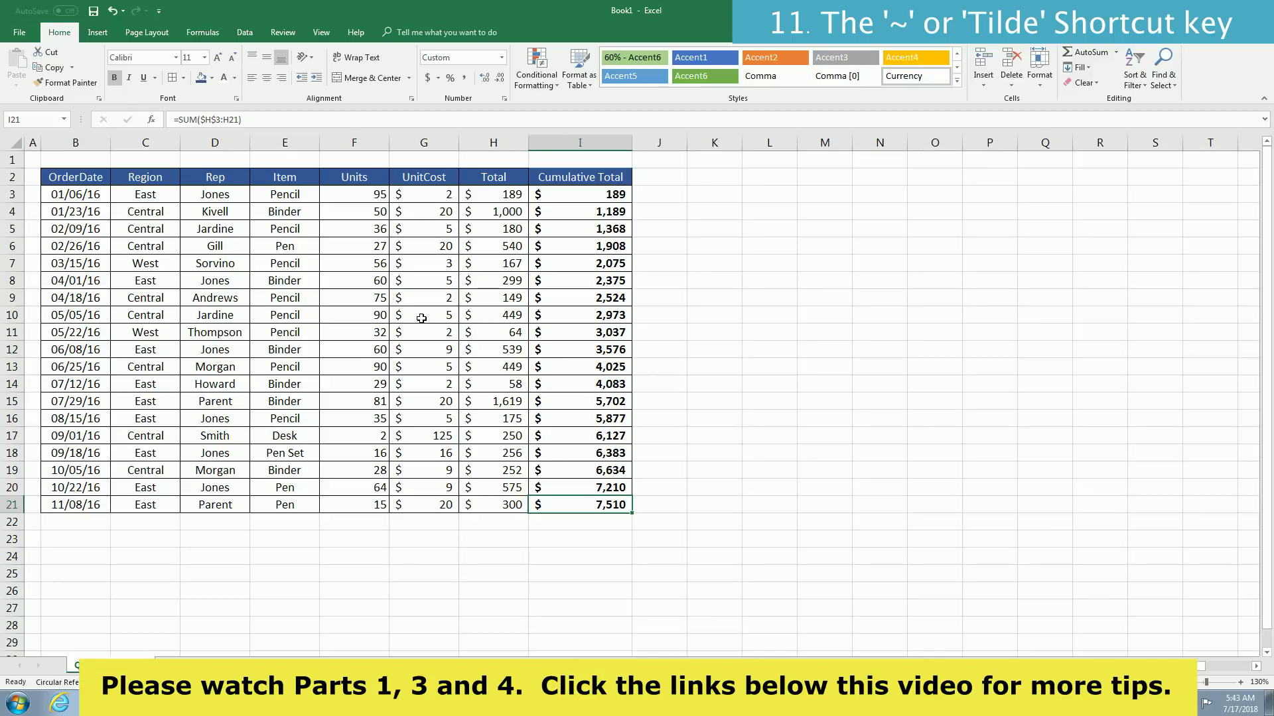
# - Show formulas across the order worksheet, check cells H3 and B3, and return to the normal value display
pyautogui.hotkey('ctrl', '`')
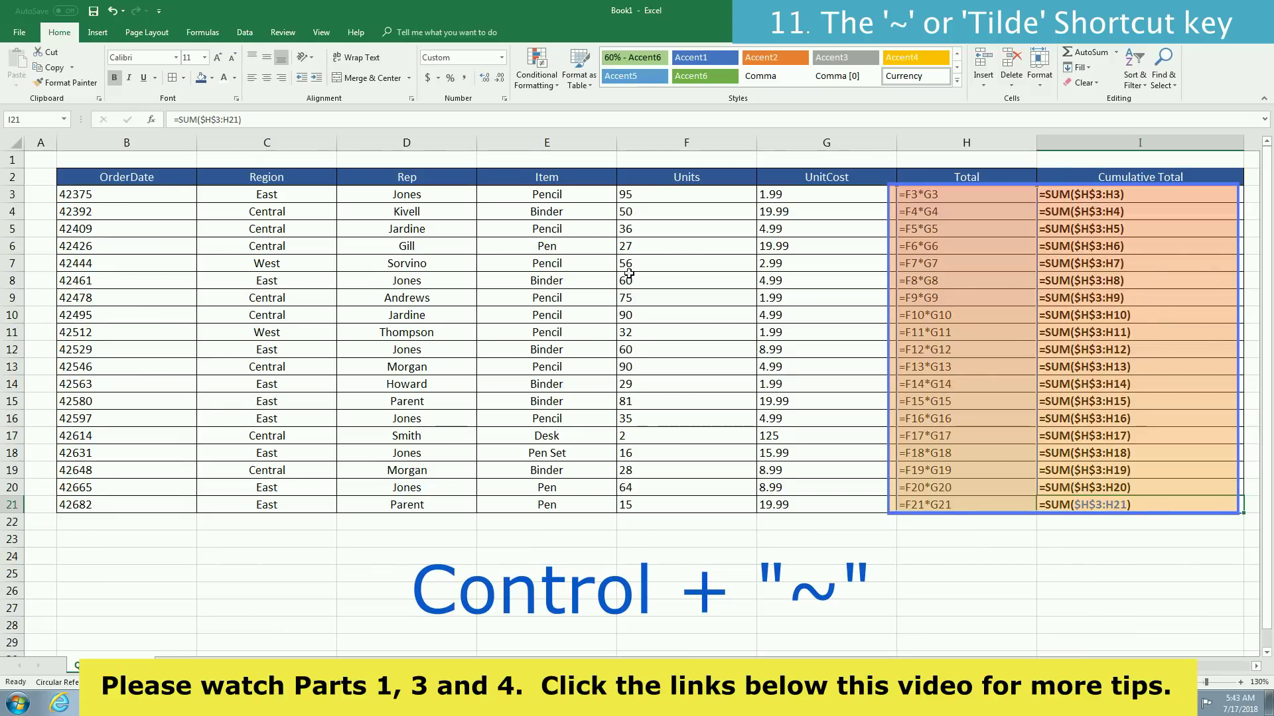
pyautogui.click(967, 213)
pyautogui.click(989, 193)
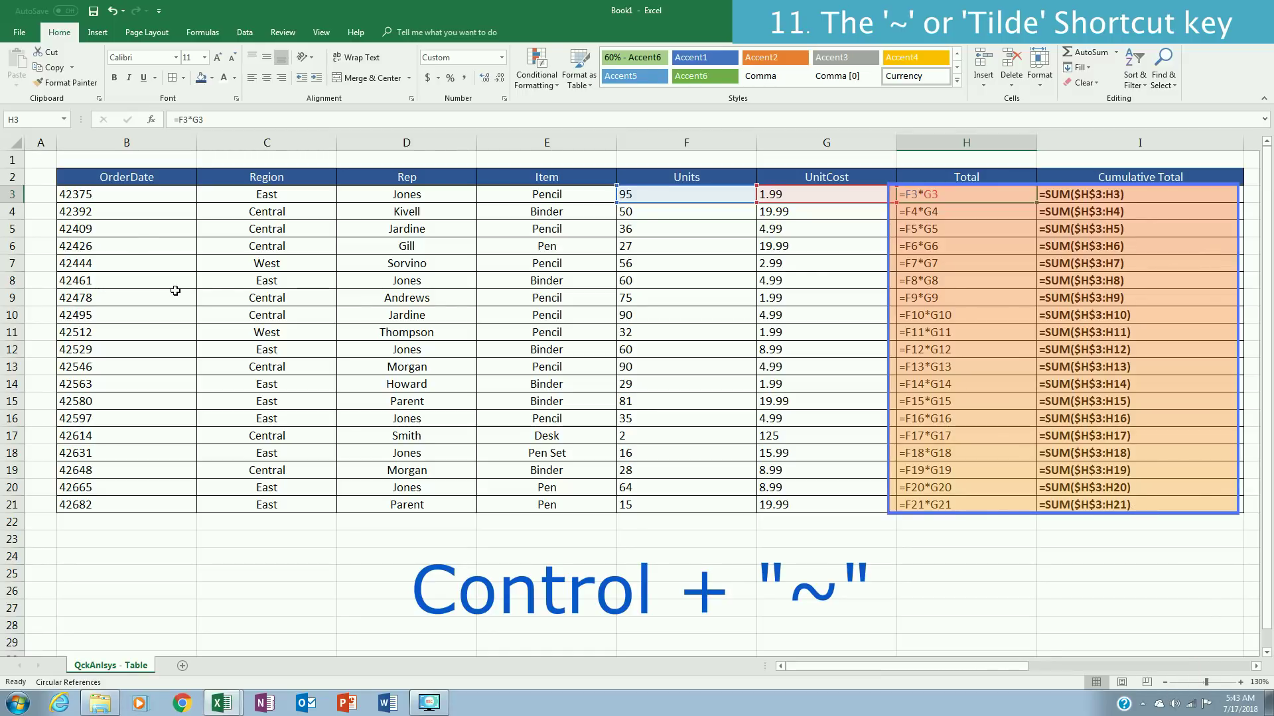
pyautogui.click(152, 194)
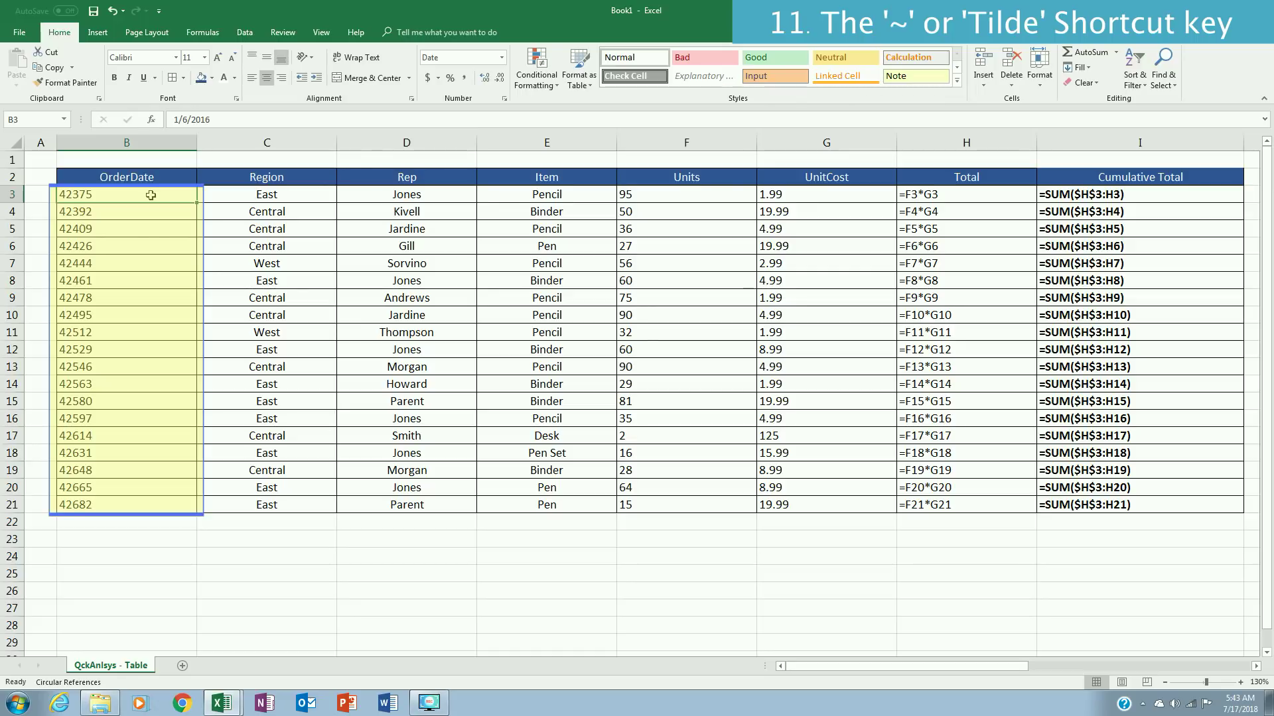
pyautogui.hotkey('ctrl', '`')
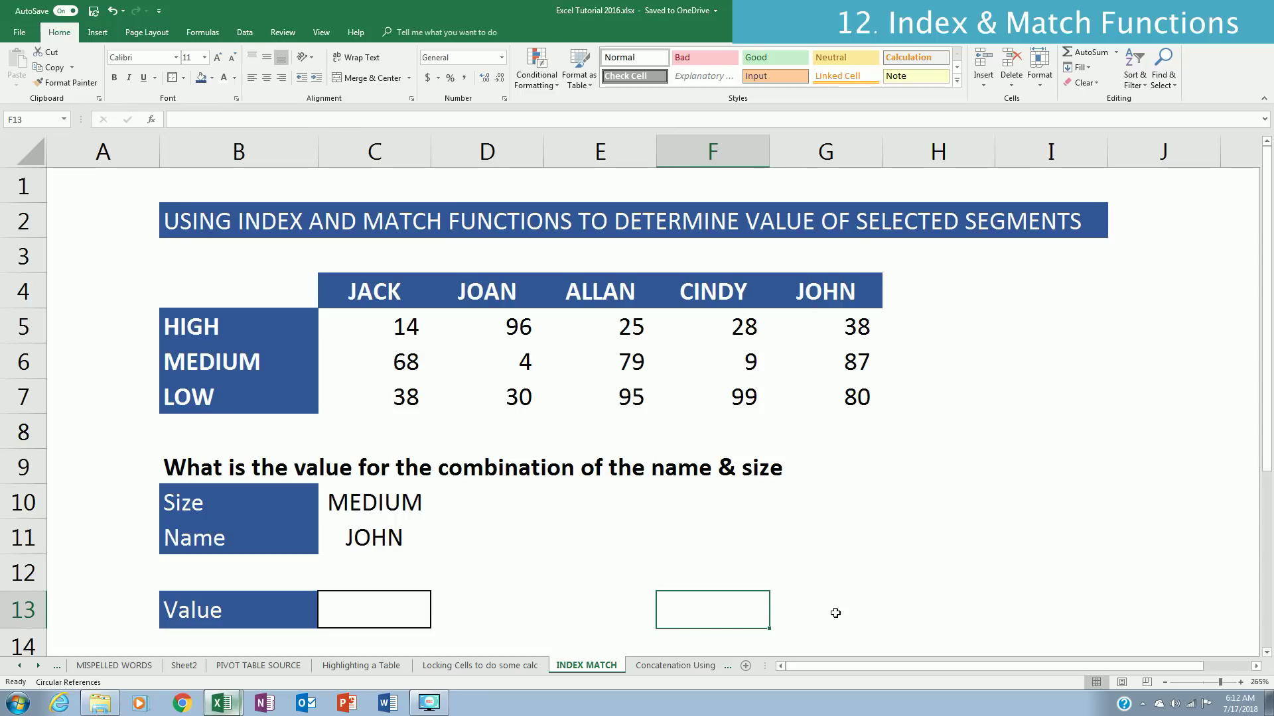
# - Examine the size-by-name table on the INDEX MATCH sheet, the criteria in C10 and C11, and the matching value in G6
pyautogui.moveTo(219, 287); pyautogui.dragTo(861, 409)
pyautogui.click(796, 424)
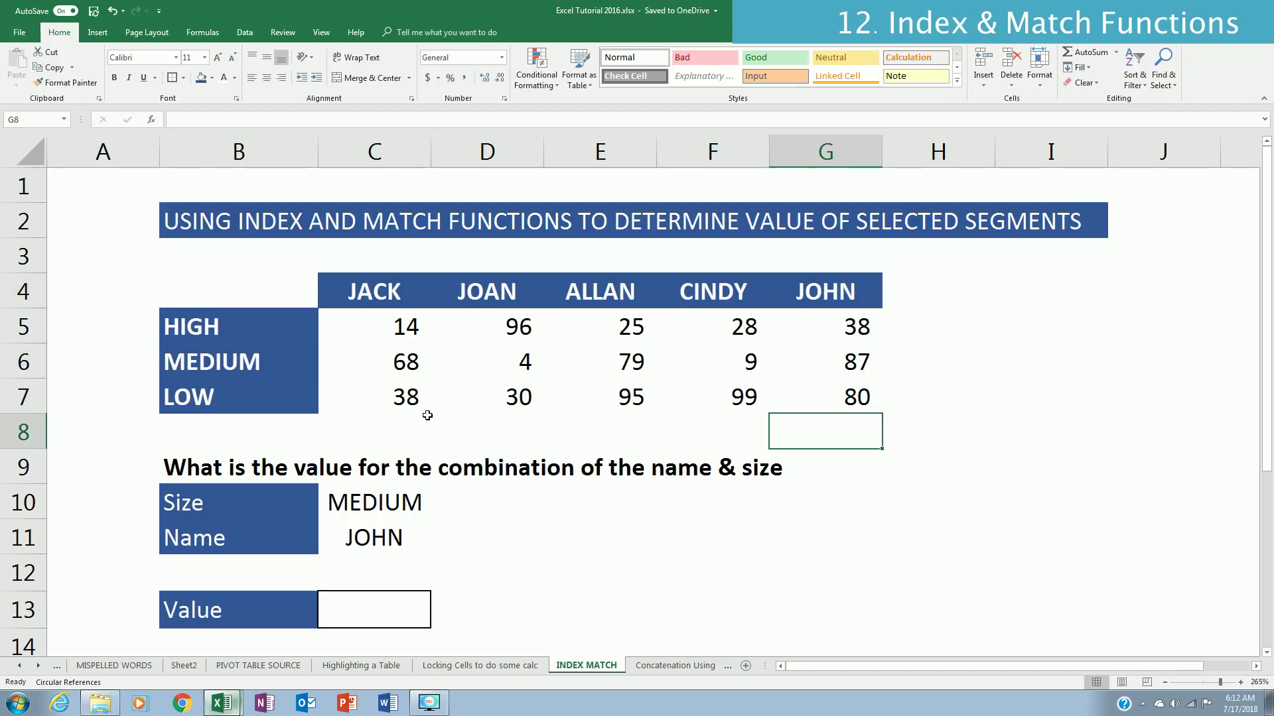
pyautogui.click(385, 506)
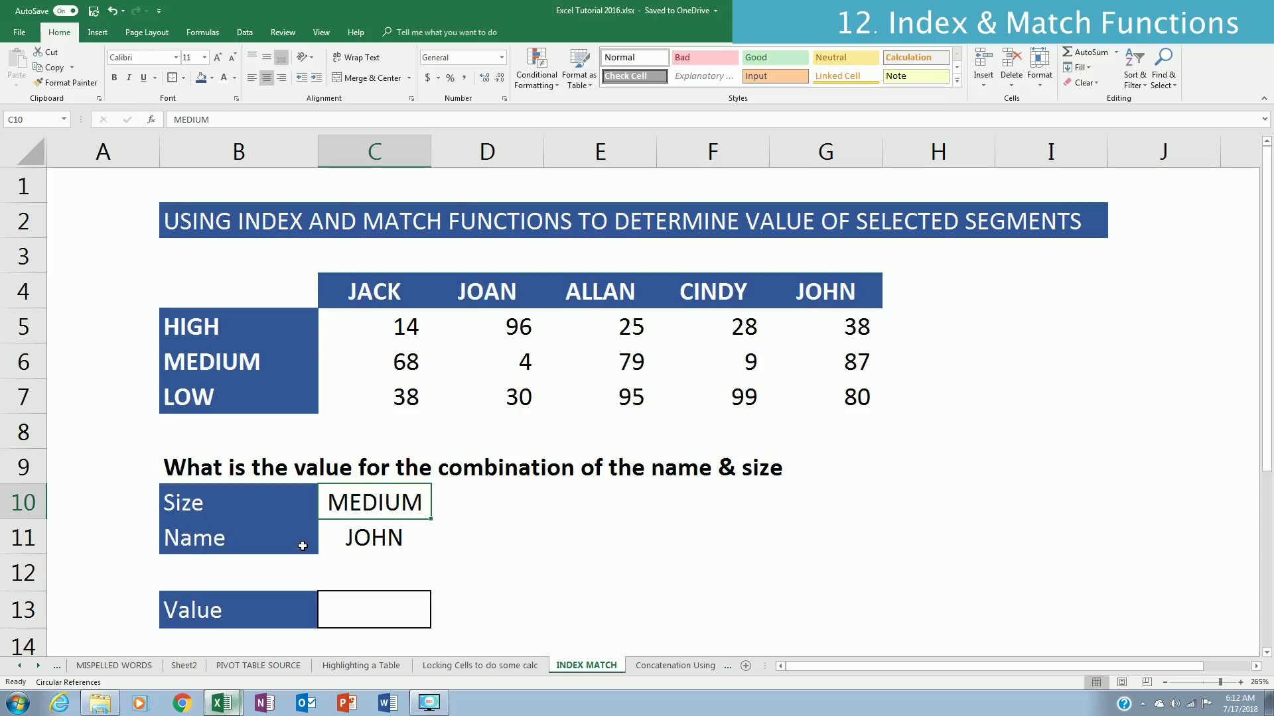
pyautogui.click(386, 540)
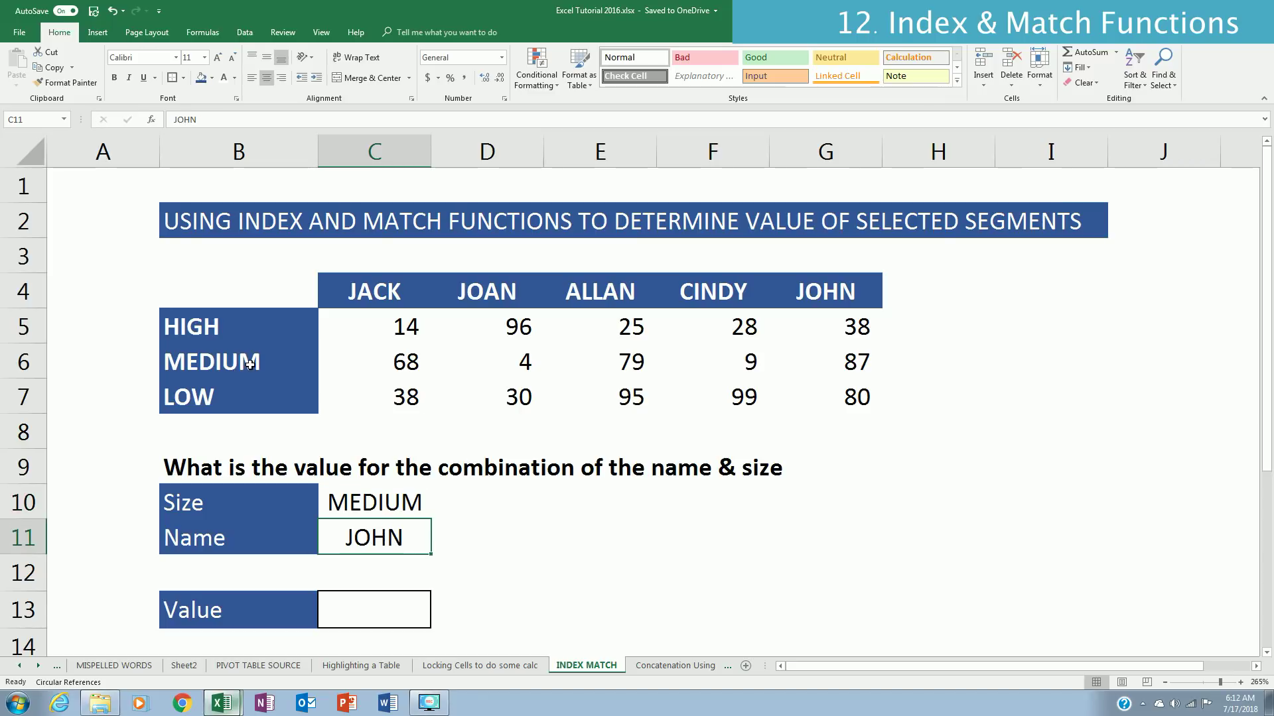
pyautogui.click(778, 374)
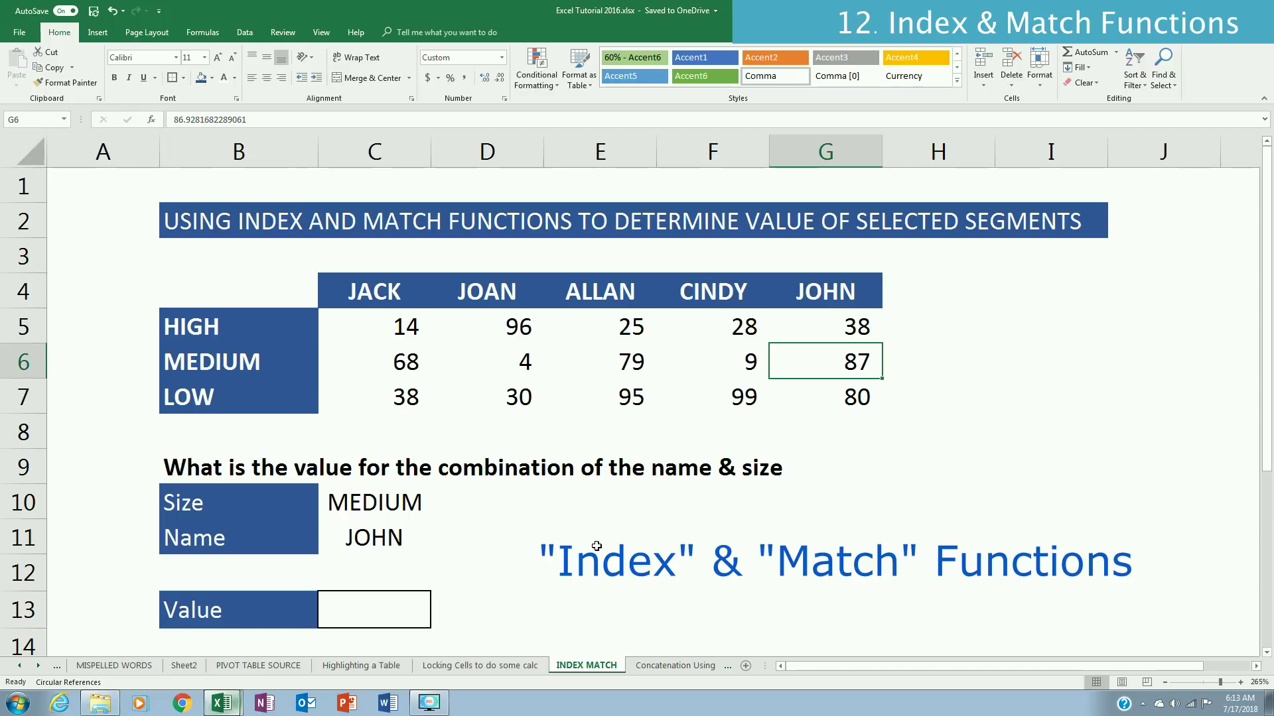
# - Begin an INDEX formula in the Value cell C13 with C5:G7 as the array
pyautogui.click(416, 617)
pyautogui.write('=')
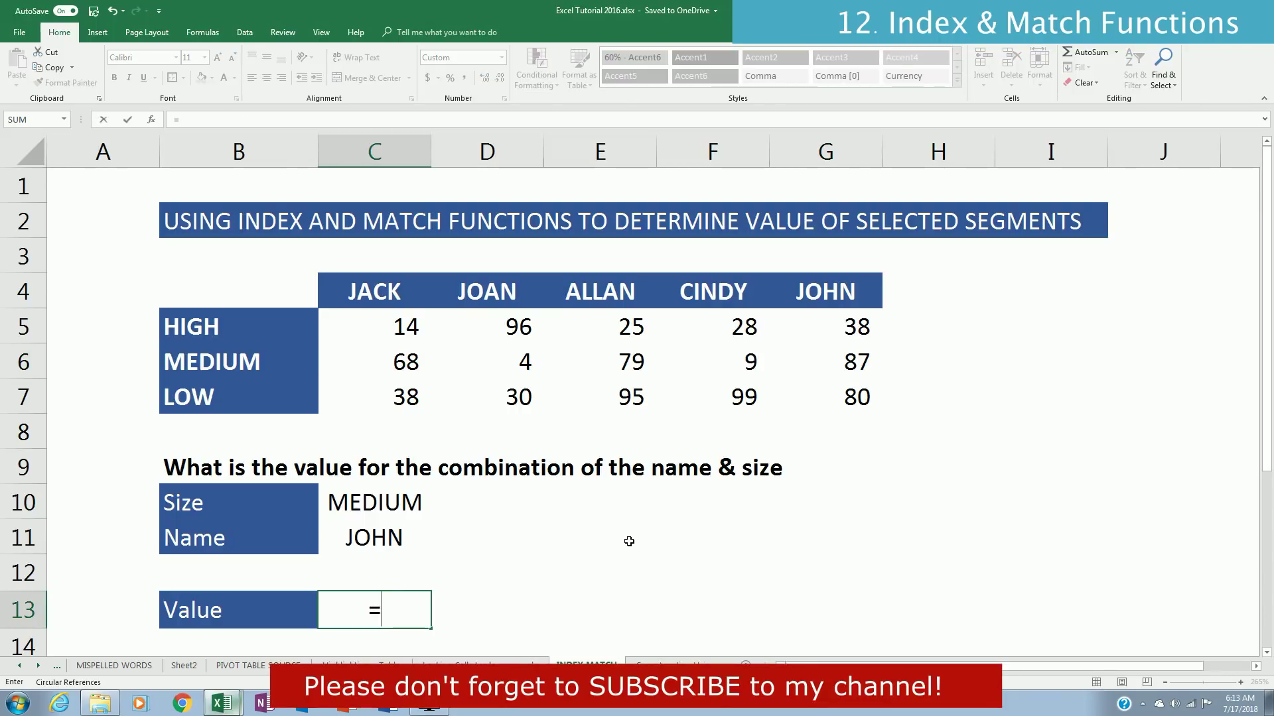
pyautogui.write('INDEX(')
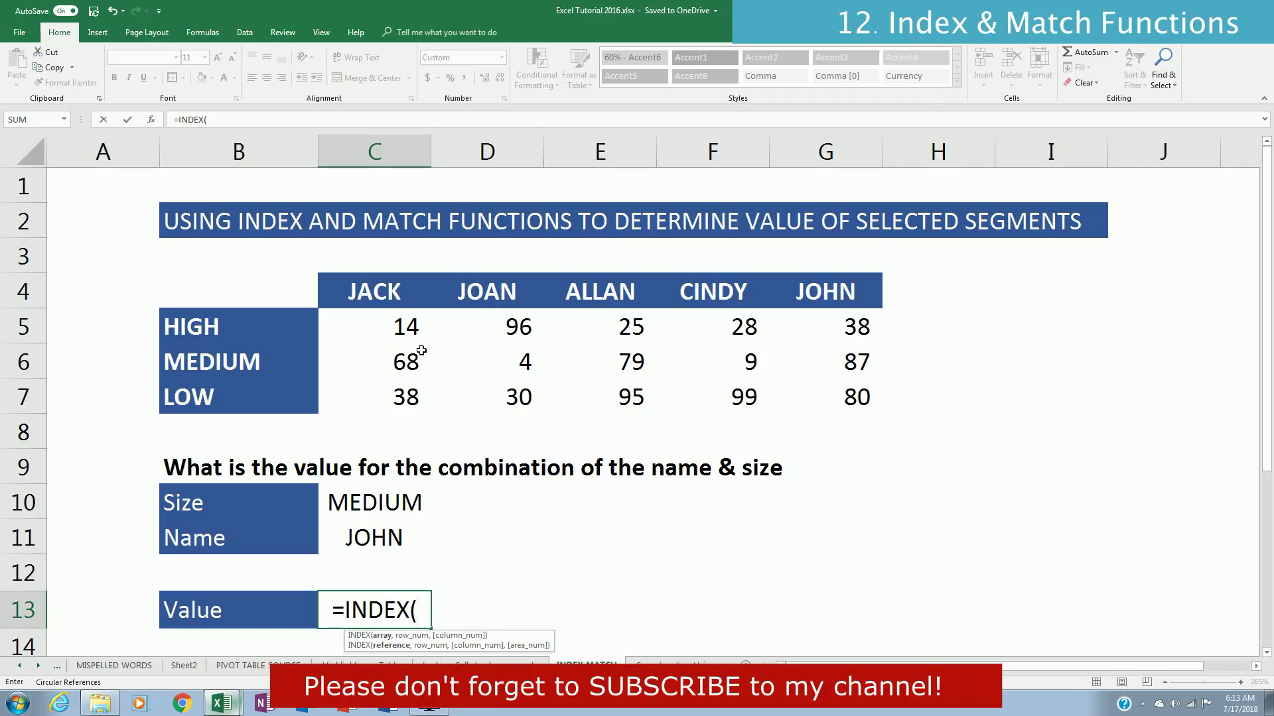
pyautogui.click(401, 325)
pyautogui.moveTo(402, 325); pyautogui.dragTo(828, 407)
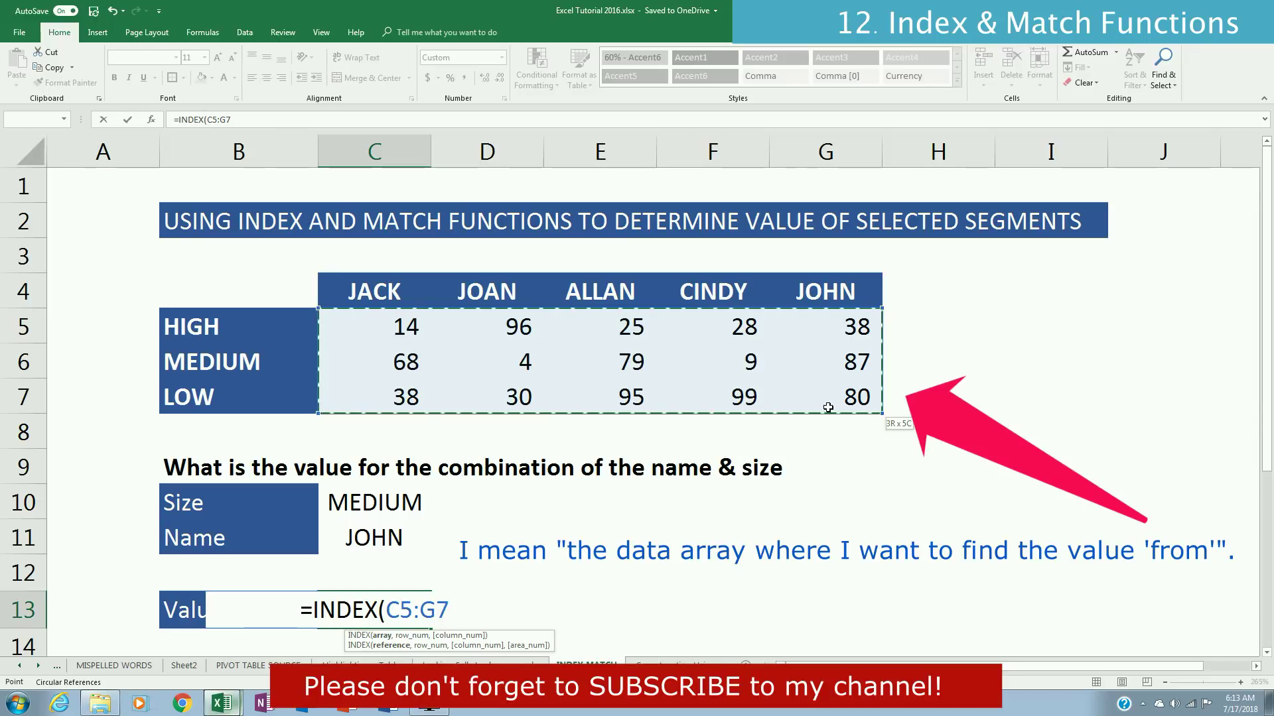
pyautogui.moveTo(828, 408); pyautogui.dragTo(828, 408)
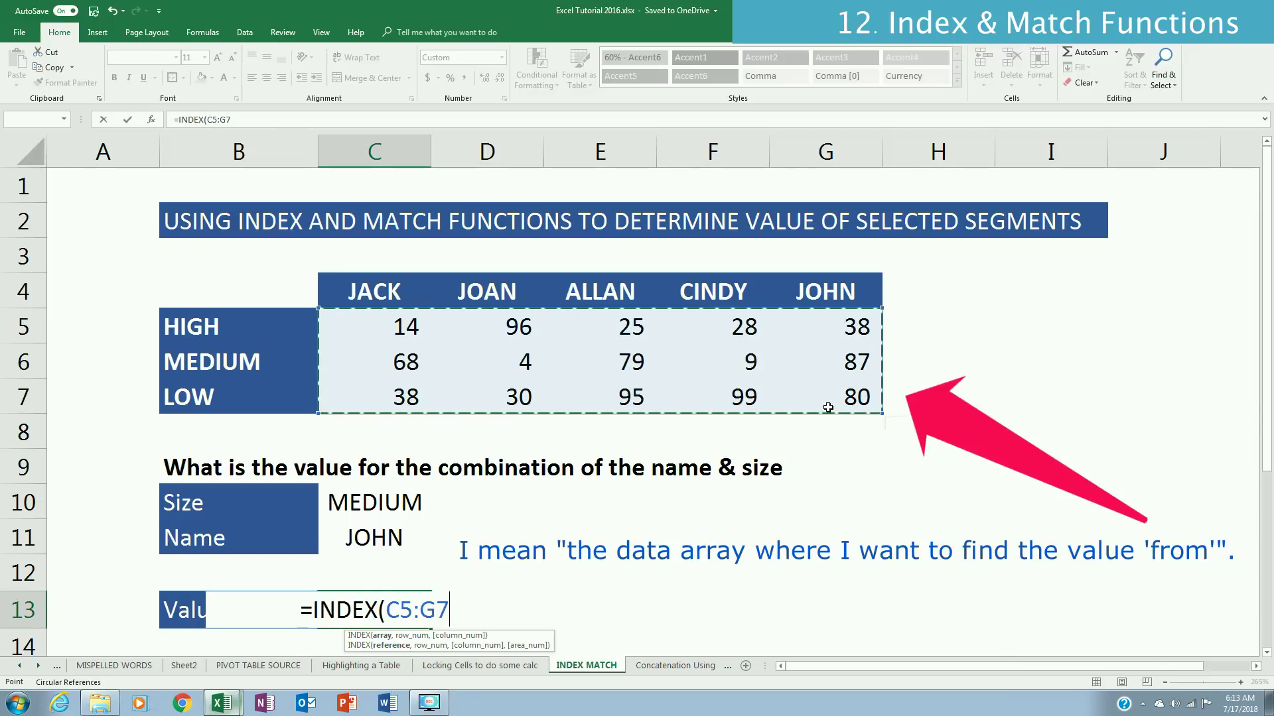
# - Add a MATCH function as the row argument, looking up C10 in B5:B7 with exact match type 0
pyautogui.write(',MAT')
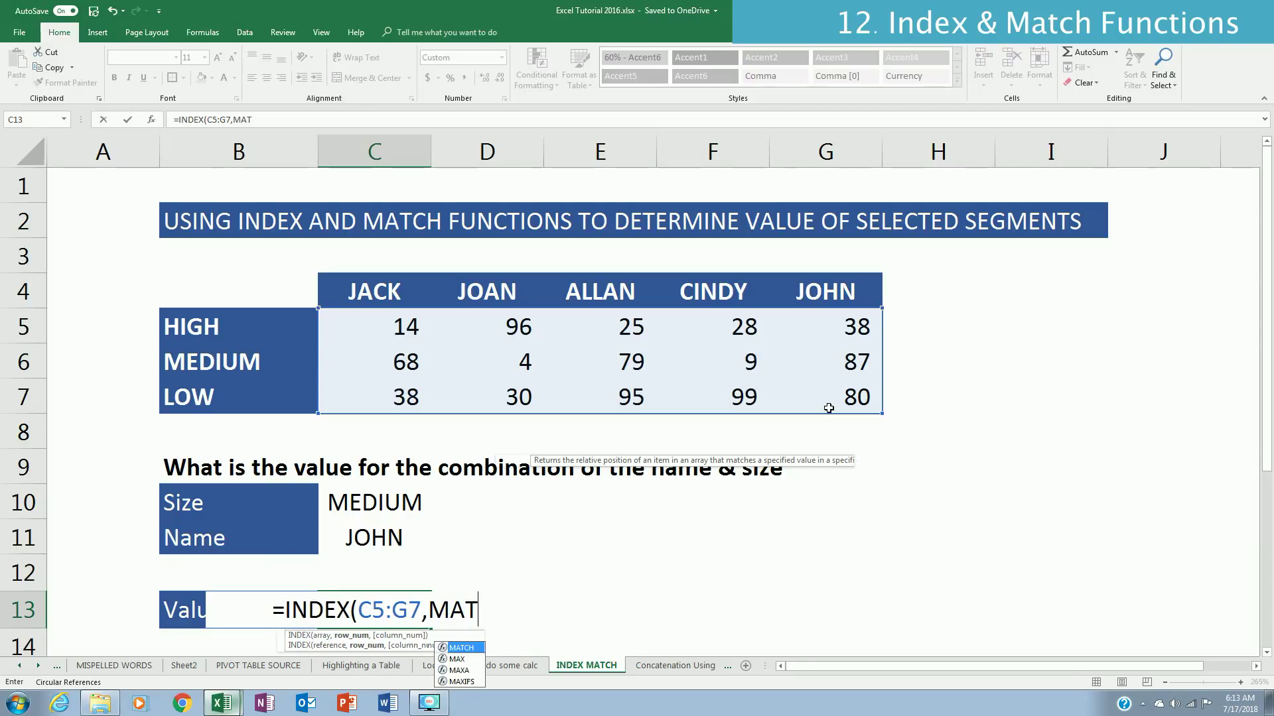
pyautogui.press('Tab')
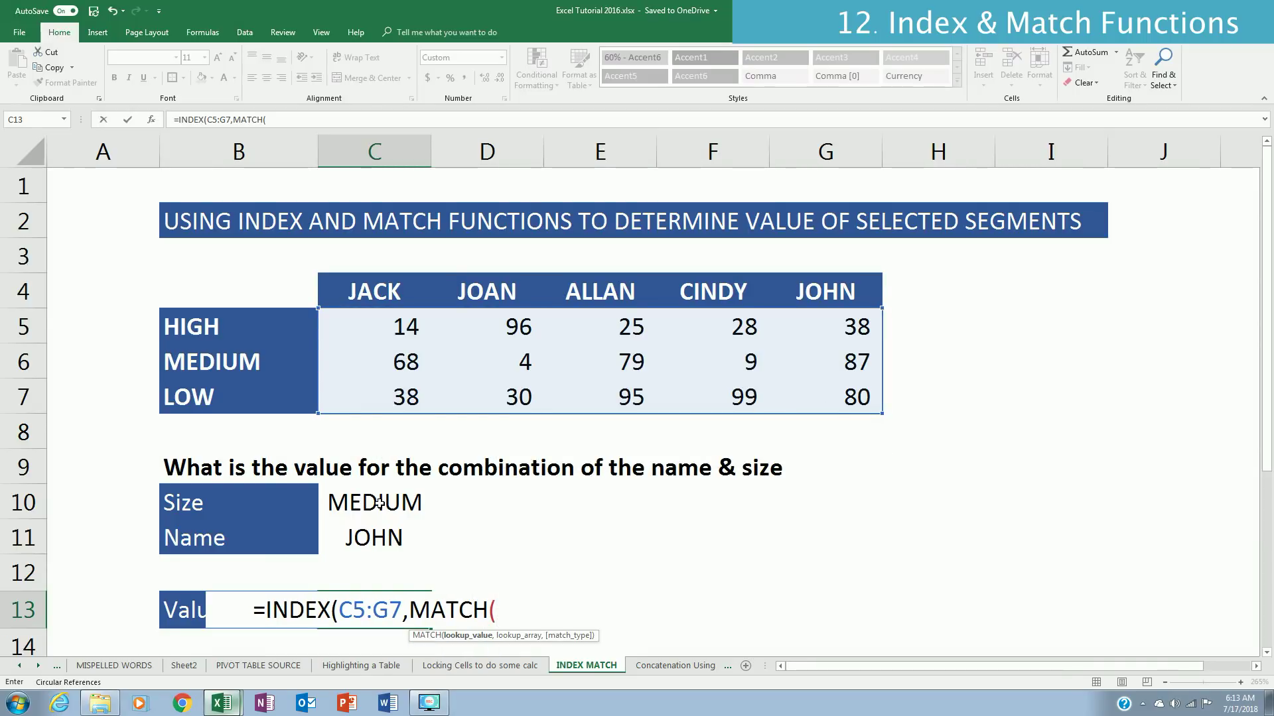
pyautogui.click(372, 506)
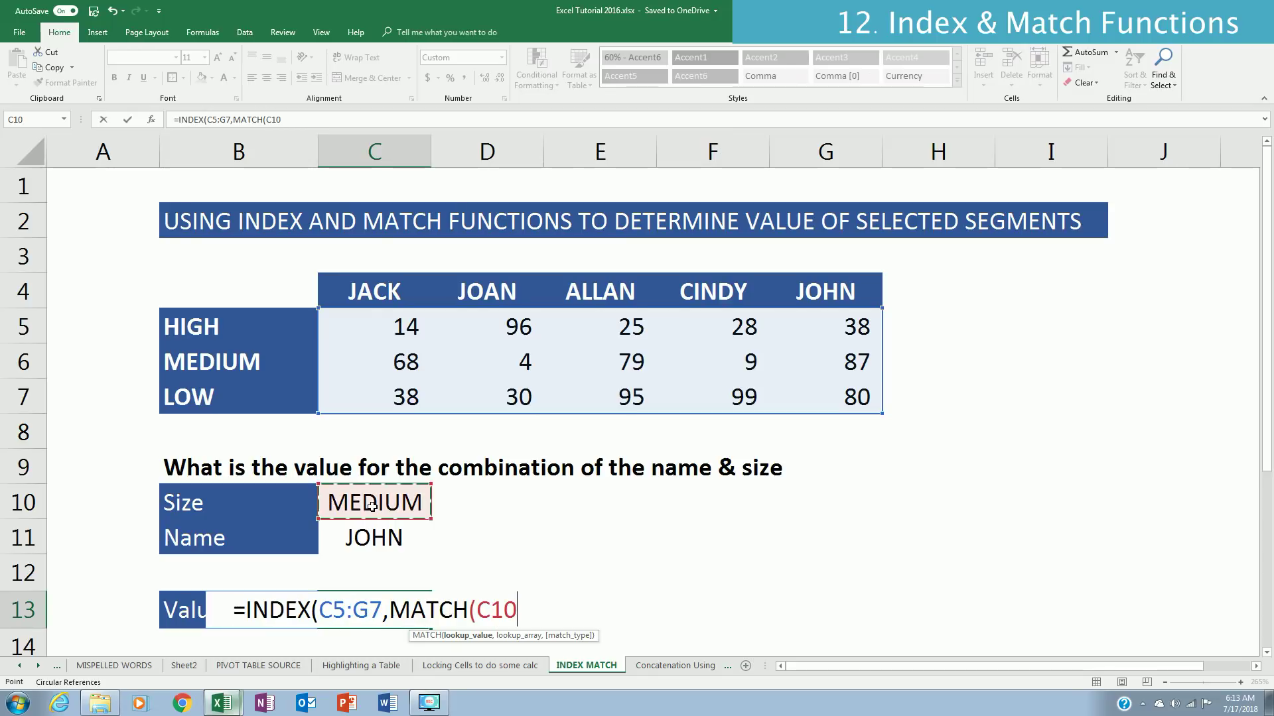
pyautogui.write(',')
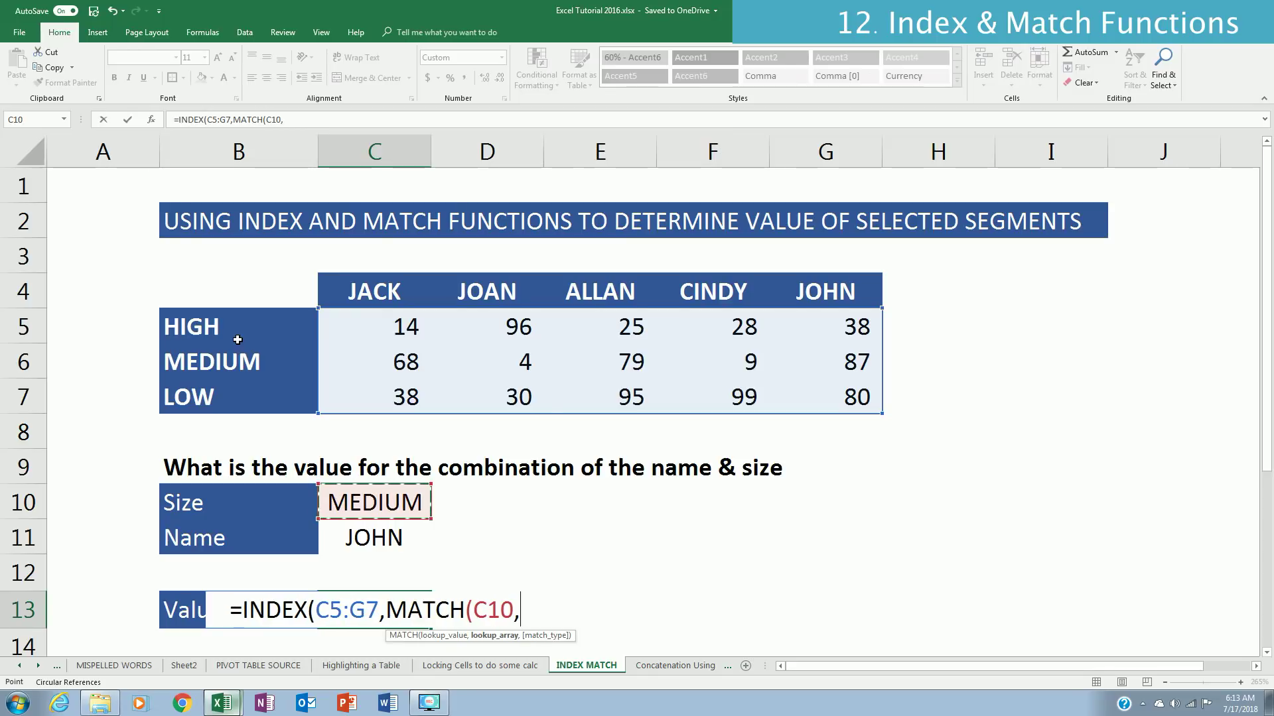
pyautogui.click(224, 325)
pyautogui.moveTo(226, 356); pyautogui.dragTo(237, 410)
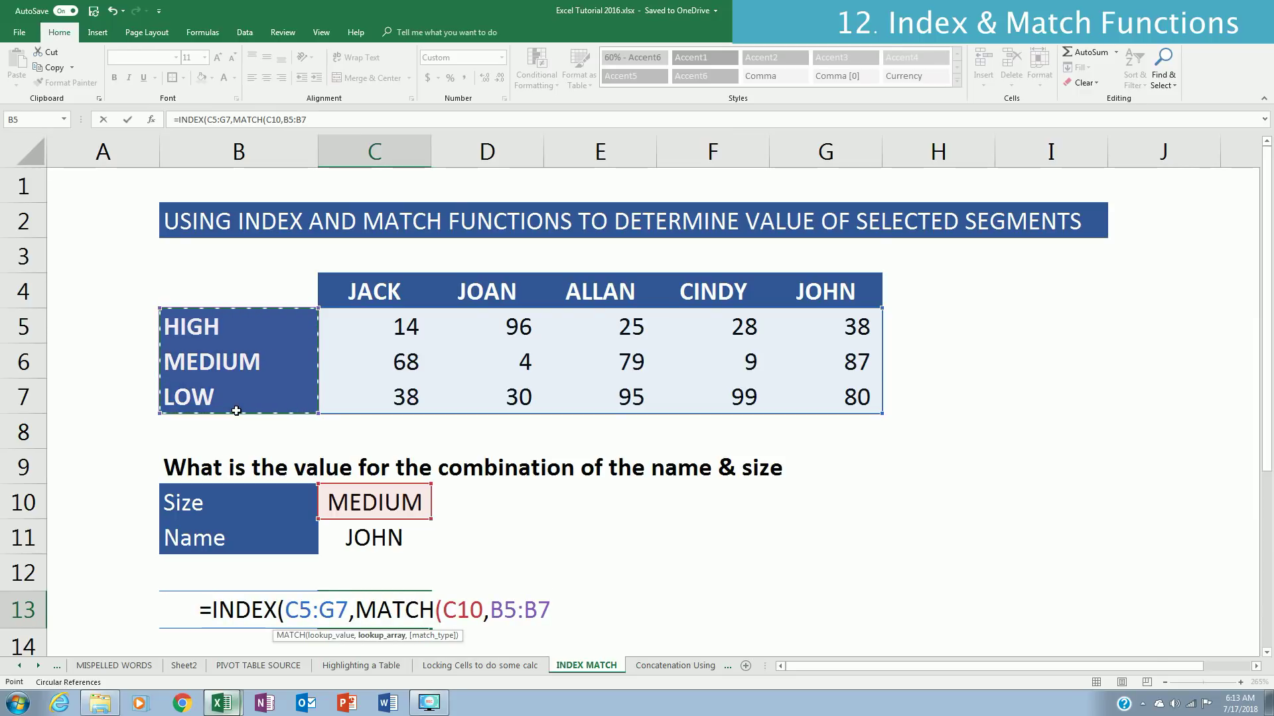
pyautogui.write(',0),')
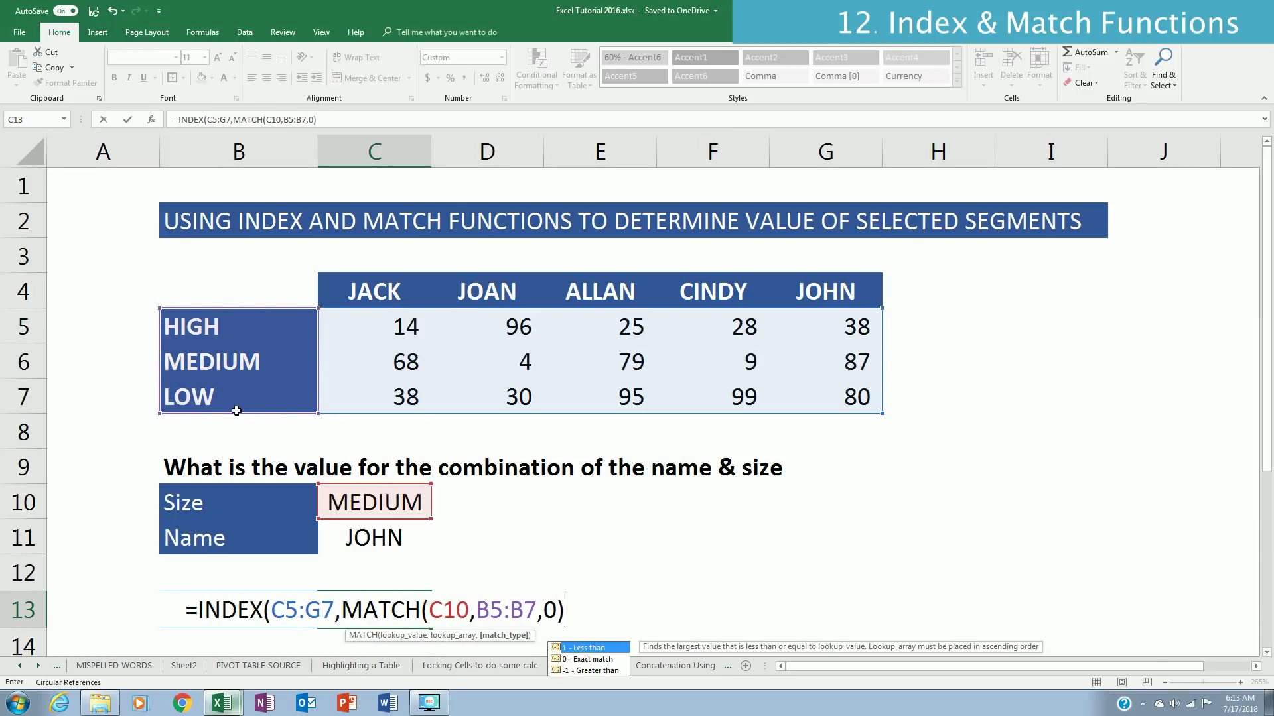
# - Add a second MATCH as the column argument, looking up C11 in C4:G4 with match type 0, and complete the formula
pyautogui.write('MATCH(')
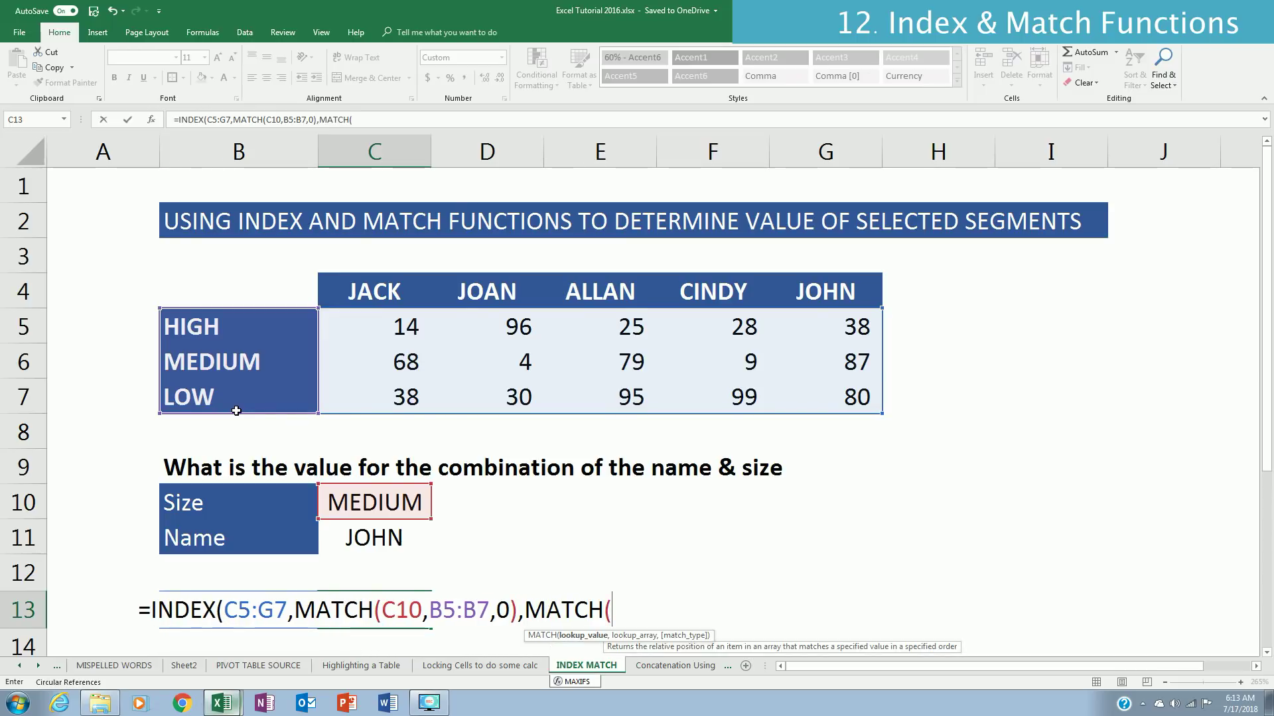
pyautogui.click(375, 542)
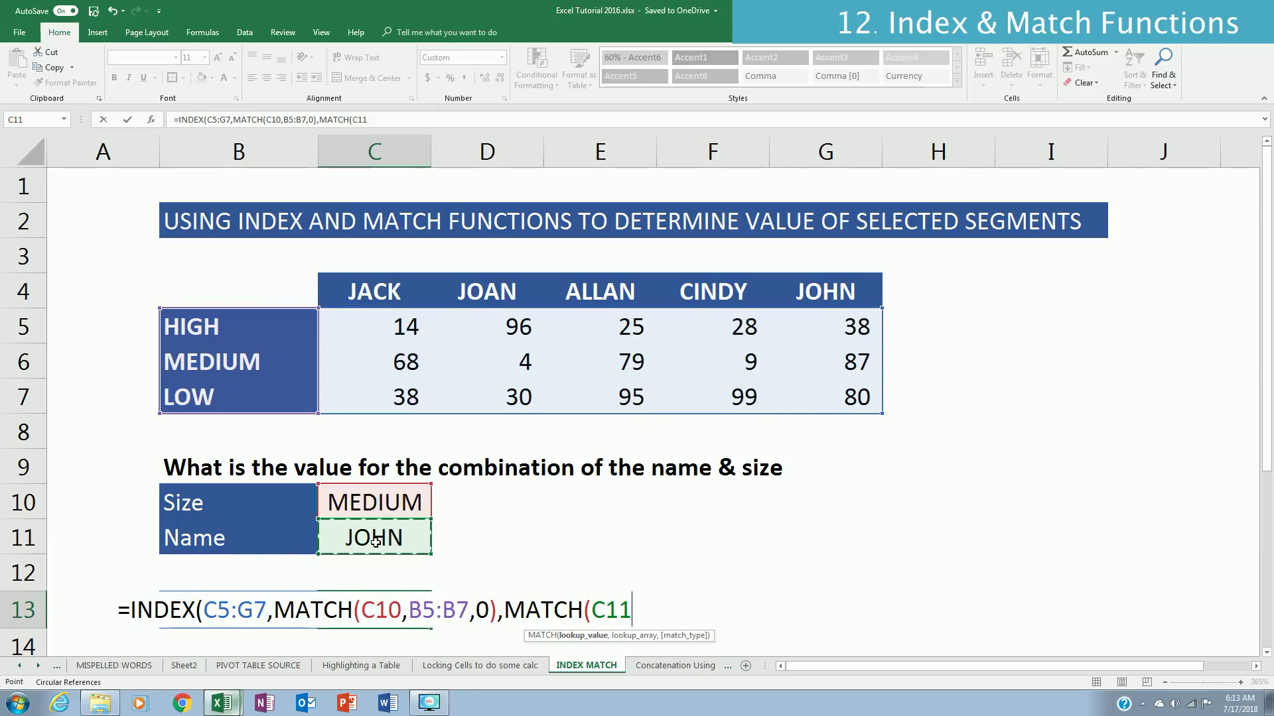
pyautogui.write(',')
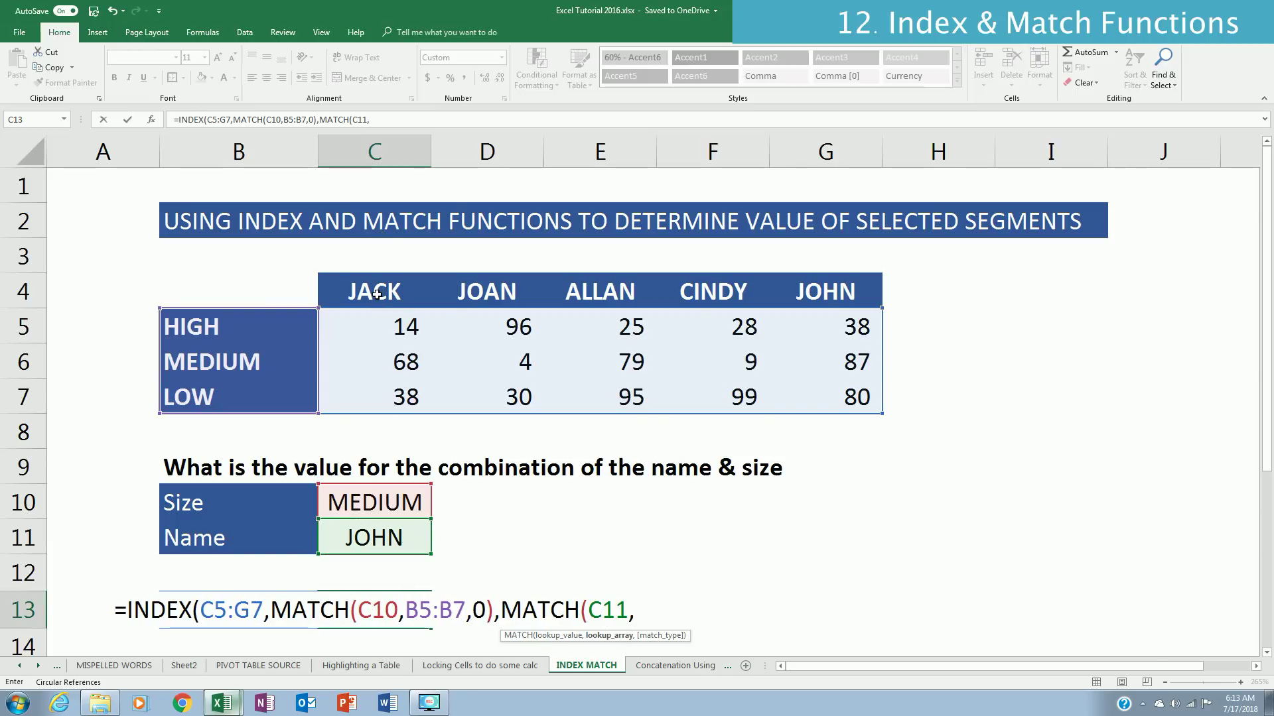
pyautogui.moveTo(375, 290); pyautogui.dragTo(486, 290)
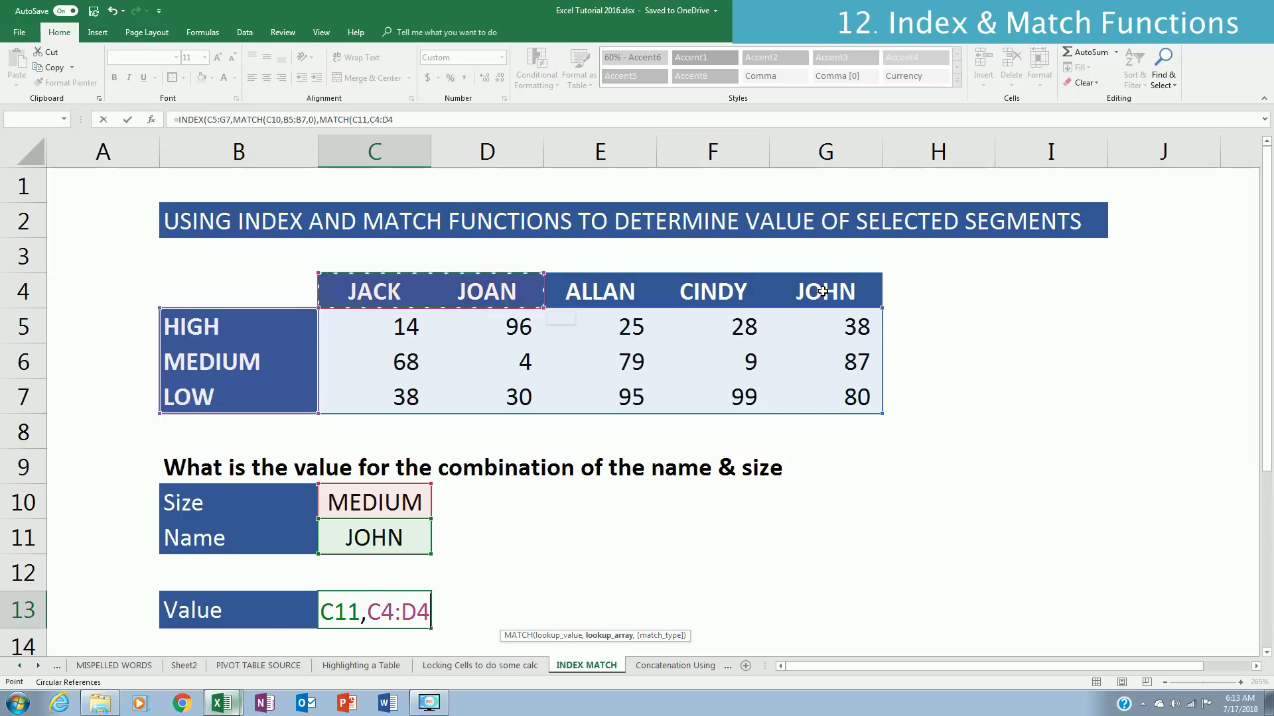
pyautogui.moveTo(826, 290); pyautogui.dragTo(829, 290)
pyautogui.write(',0)')
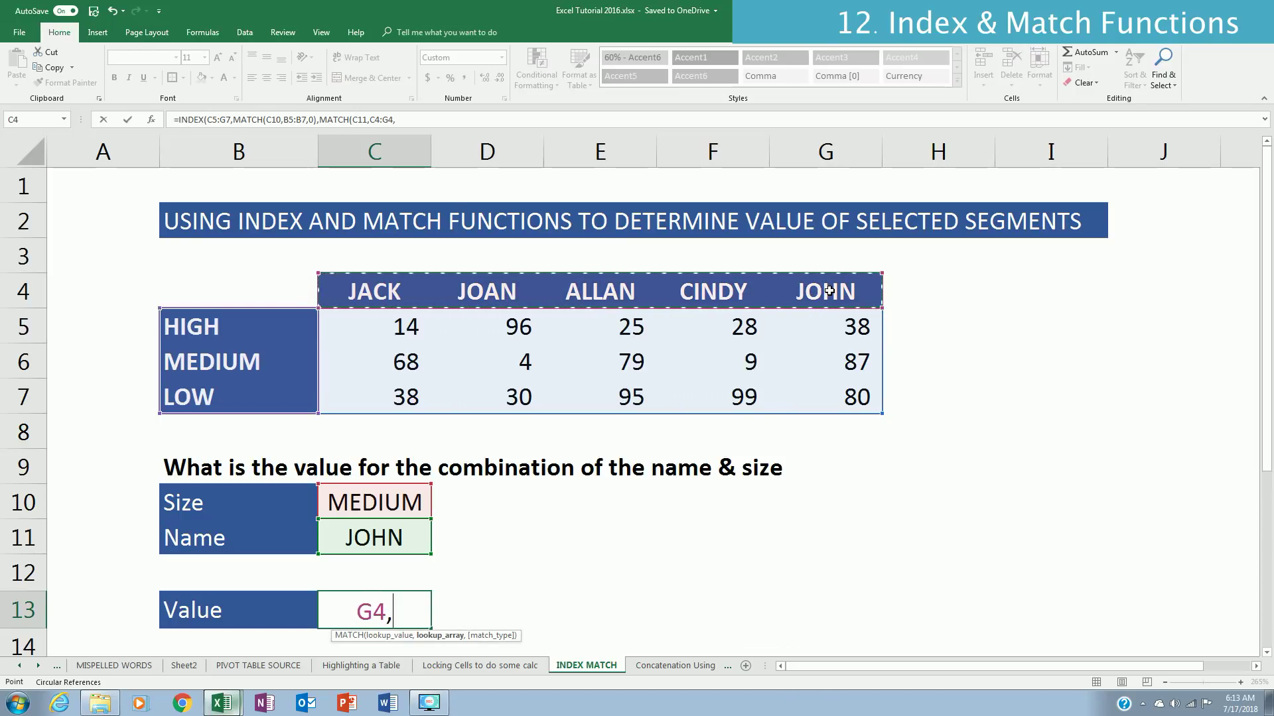
pyautogui.press('Return')
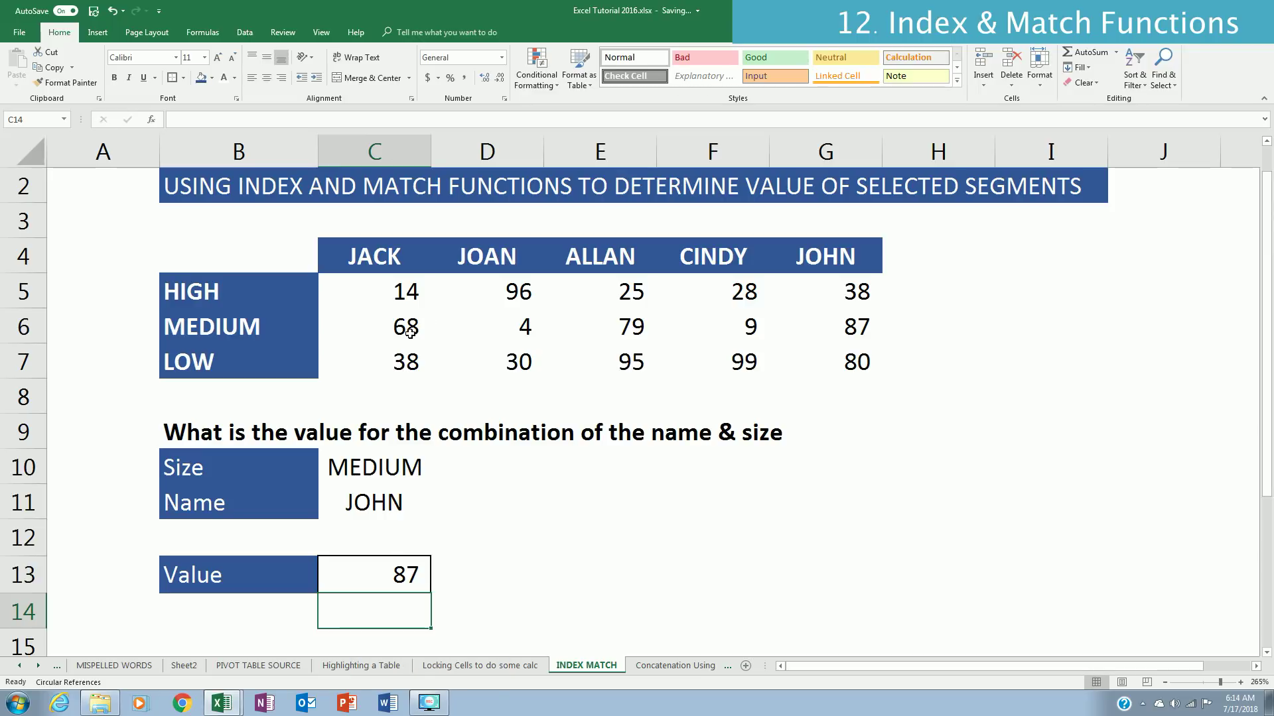
# - Change the lookup criteria to LOW for the size in C10 and the column E header name in C11
pyautogui.click(418, 467)
pyautogui.write('L')
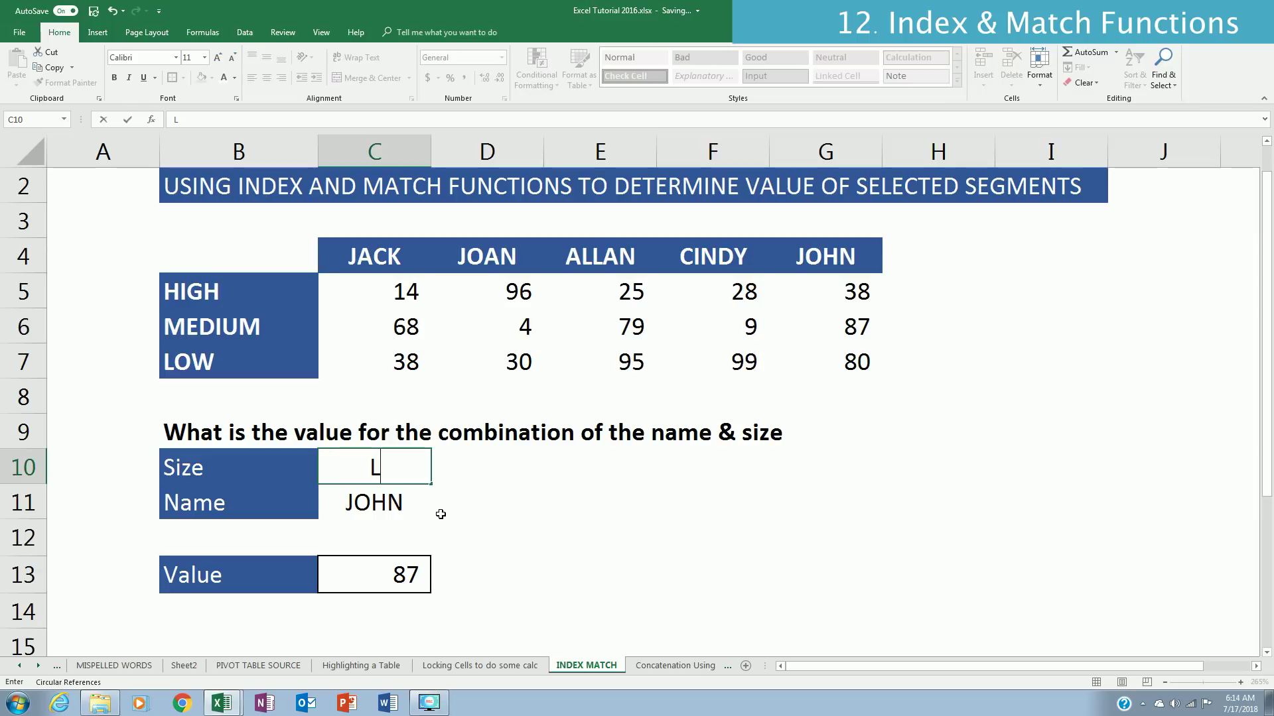
pyautogui.write('OW')
pyautogui.press('Return')
pyautogui.write('ALL')
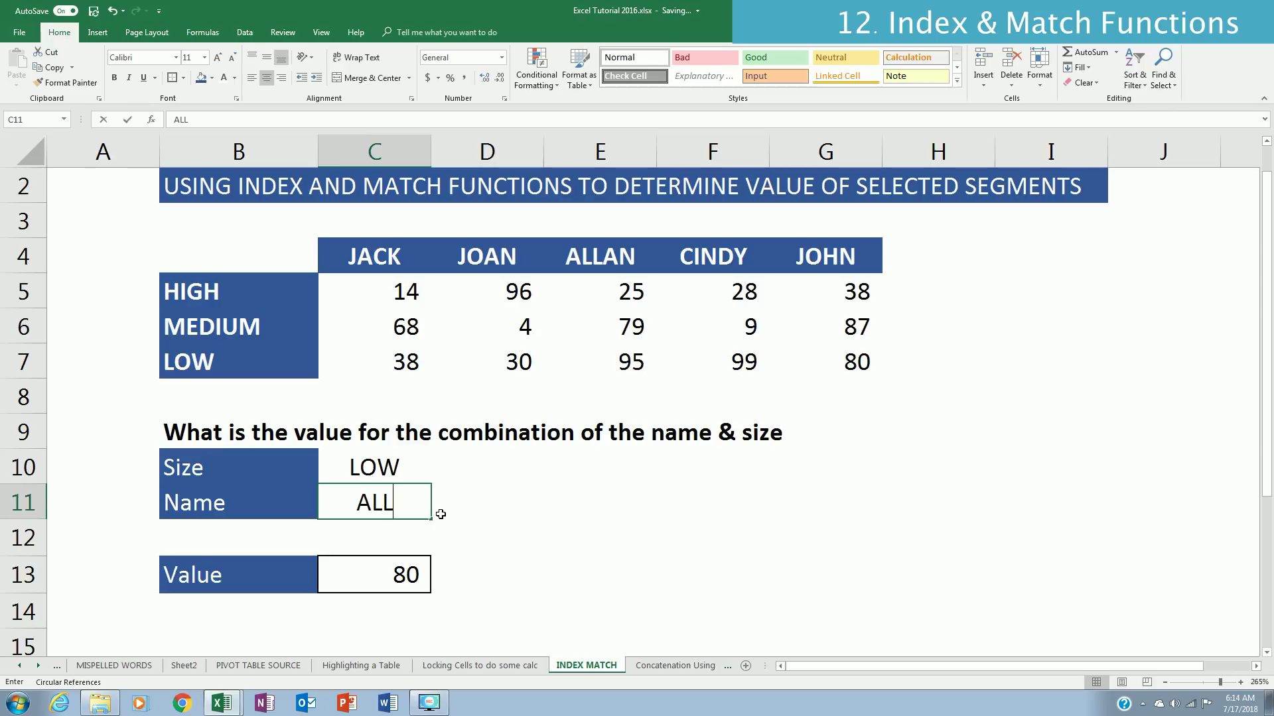
pyautogui.write('AN')
pyautogui.press('Return')
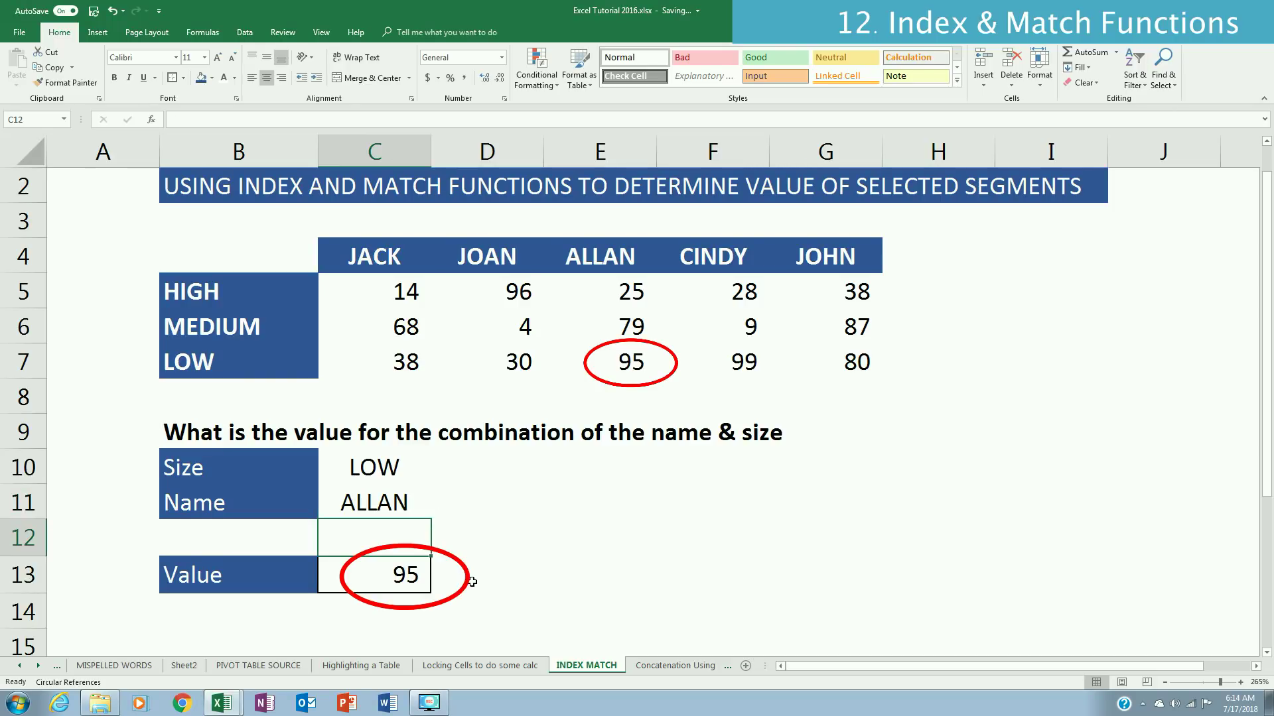
pyautogui.click(538, 579)
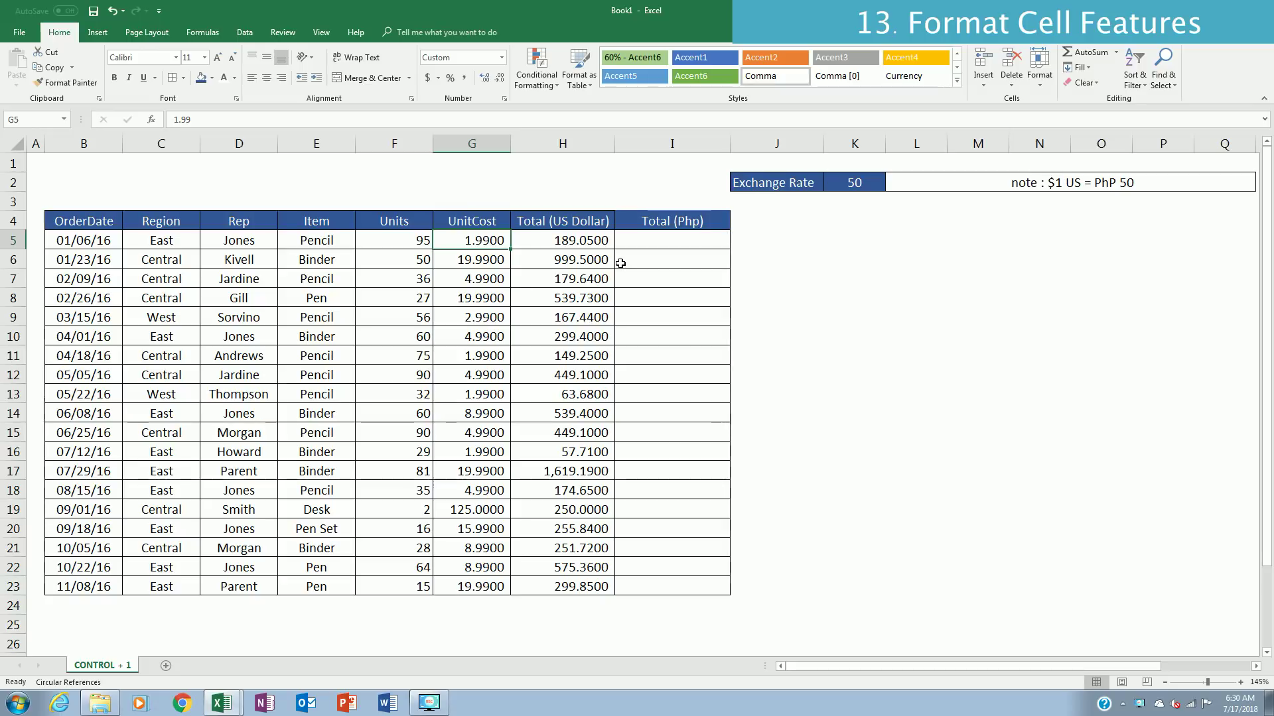
# - Reduce the UnitCost values in G5:G23 to two decimal places and the Total (US Dollar) values in H5:H23 to none
pyautogui.hotkey('ctrl', 'shift', 'Down')
pyautogui.click(499, 79)
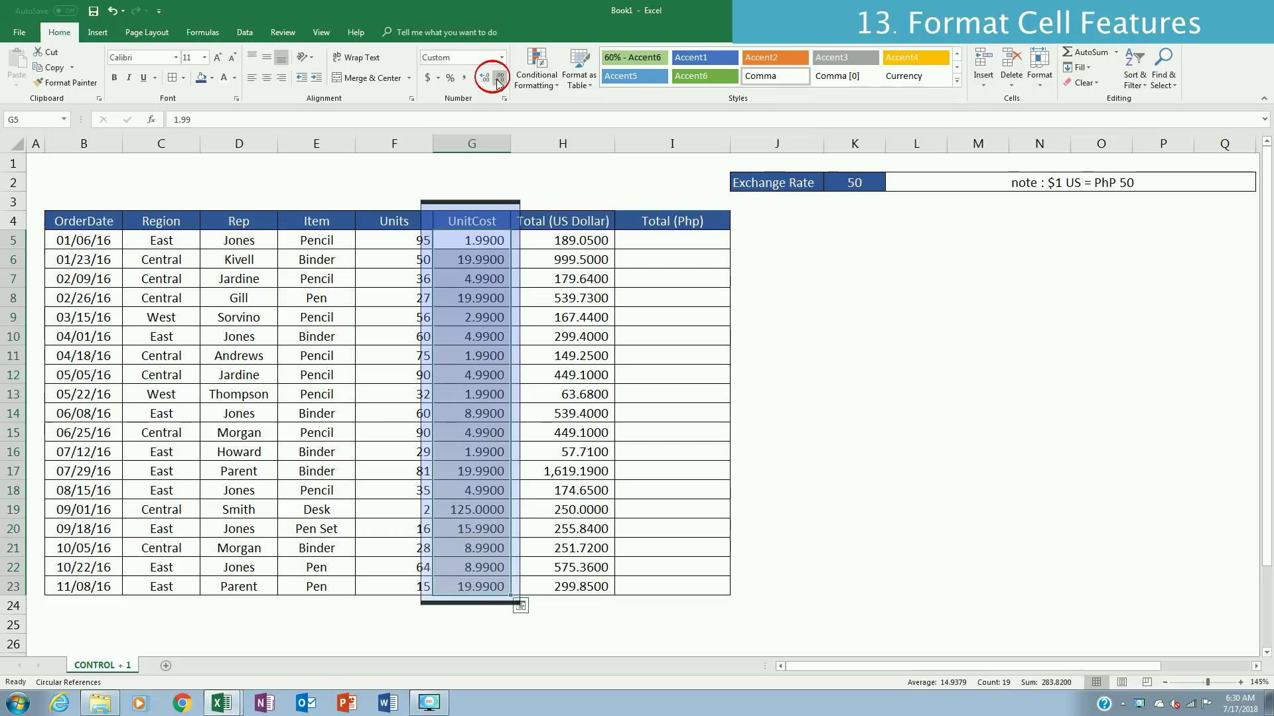
pyautogui.doubleClick(499, 79)
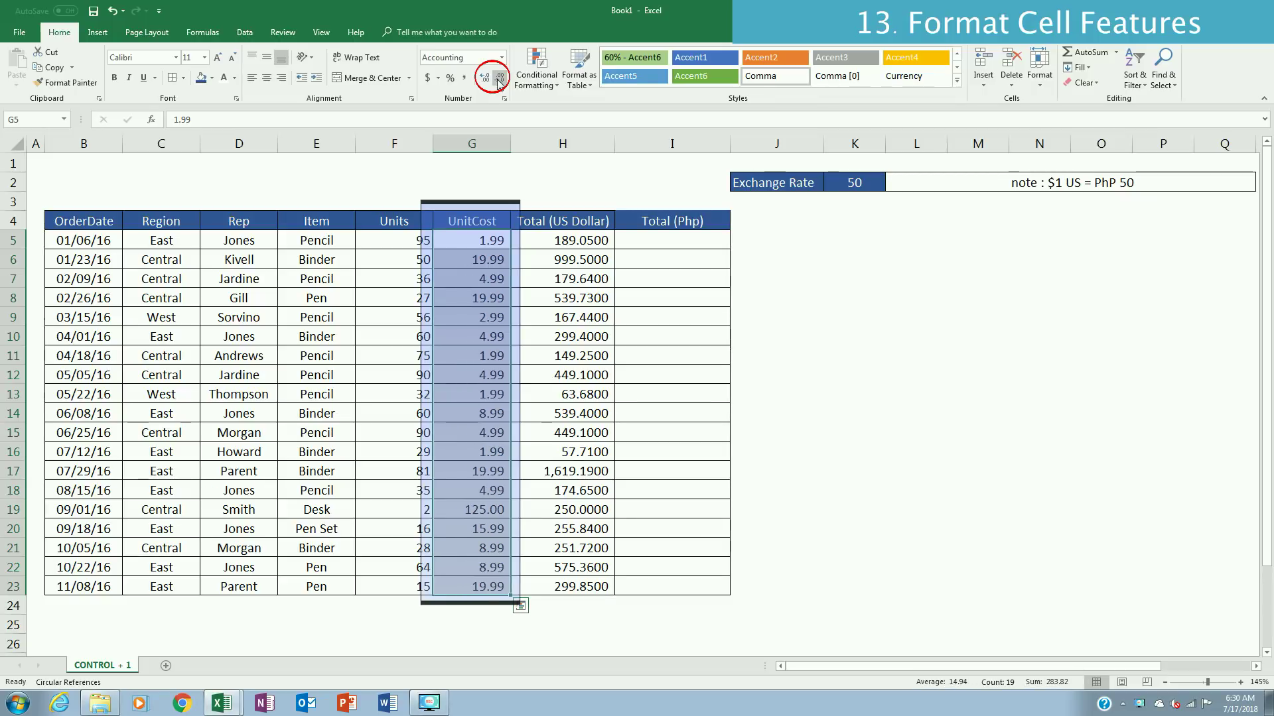
pyautogui.click(571, 244)
pyautogui.hotkey('ctrl', 'shift', 'Down')
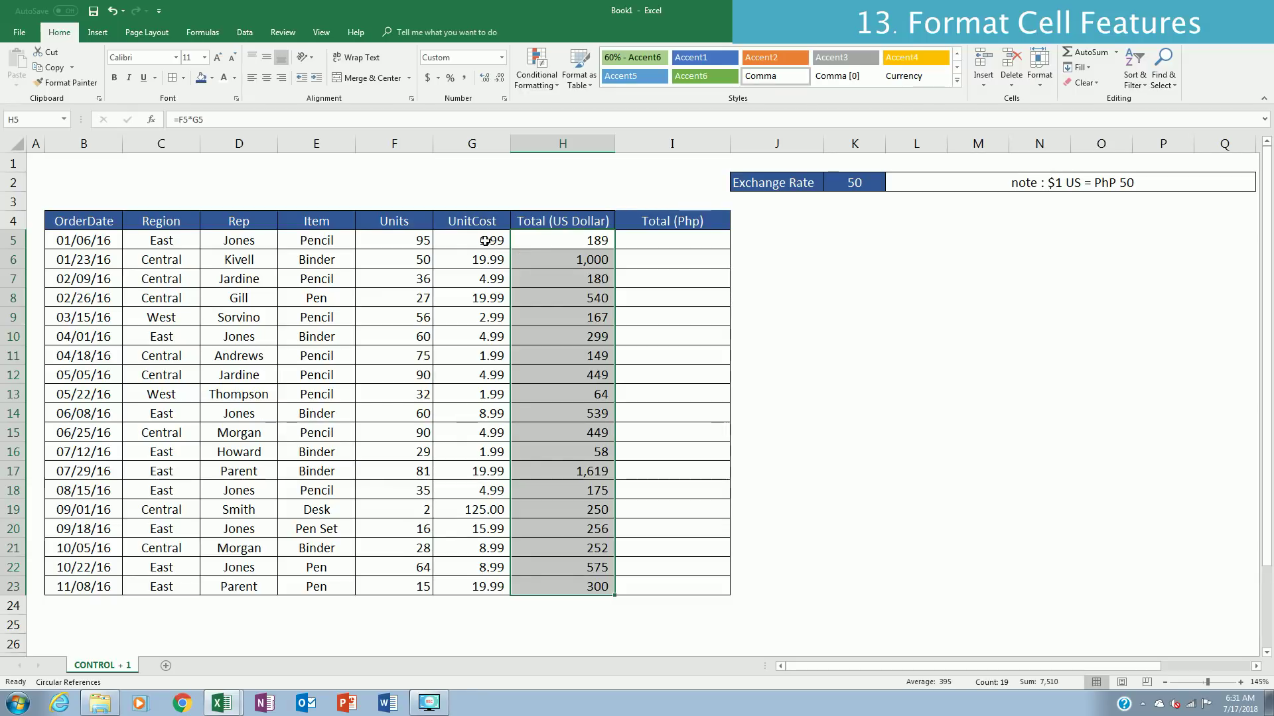
# - Apply the dollar Accounting format to G5:H23, keeping two decimals for UnitCost and none for Total (US Dollar)
pyautogui.moveTo(485, 241); pyautogui.dragTo(571, 587)
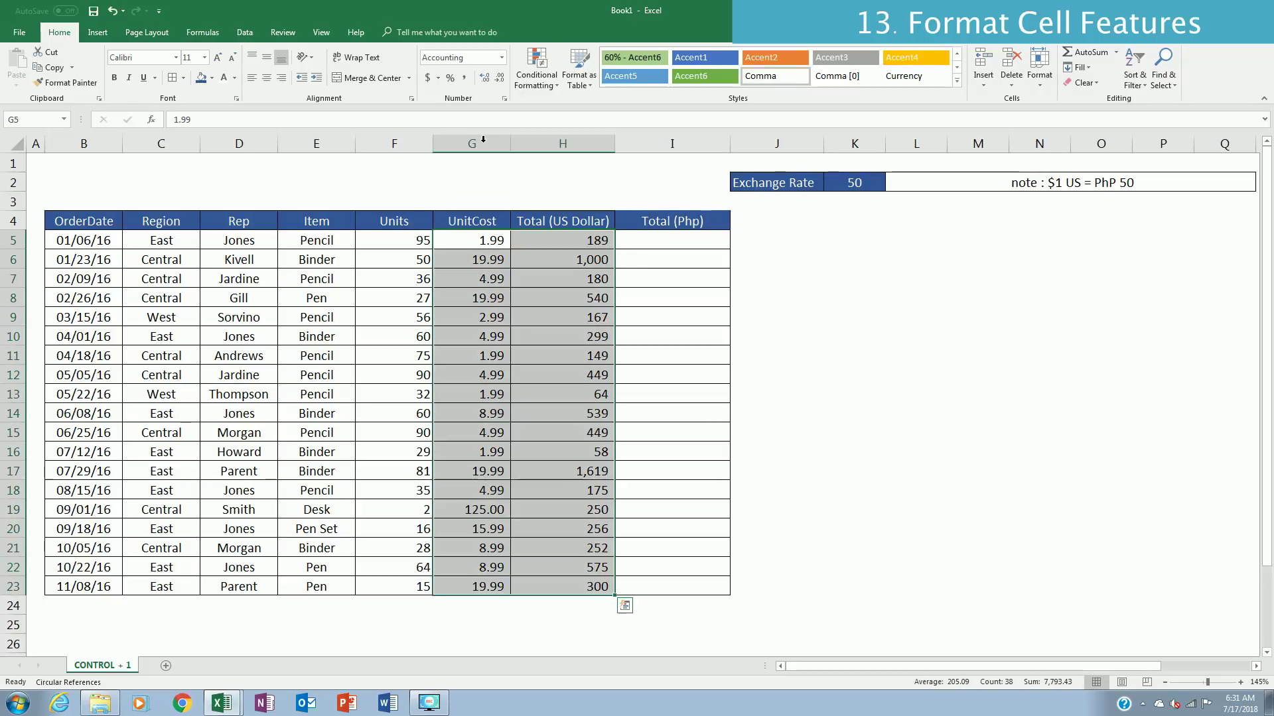
pyautogui.click(429, 78)
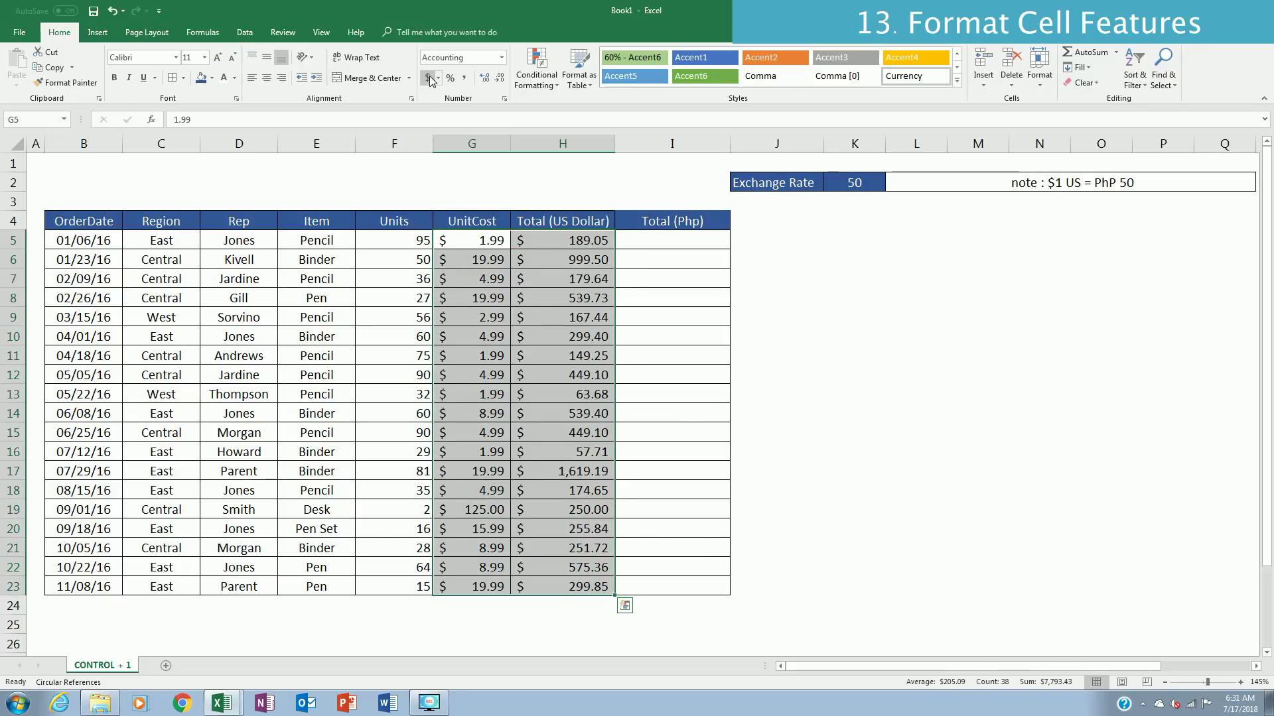
pyautogui.click(499, 78)
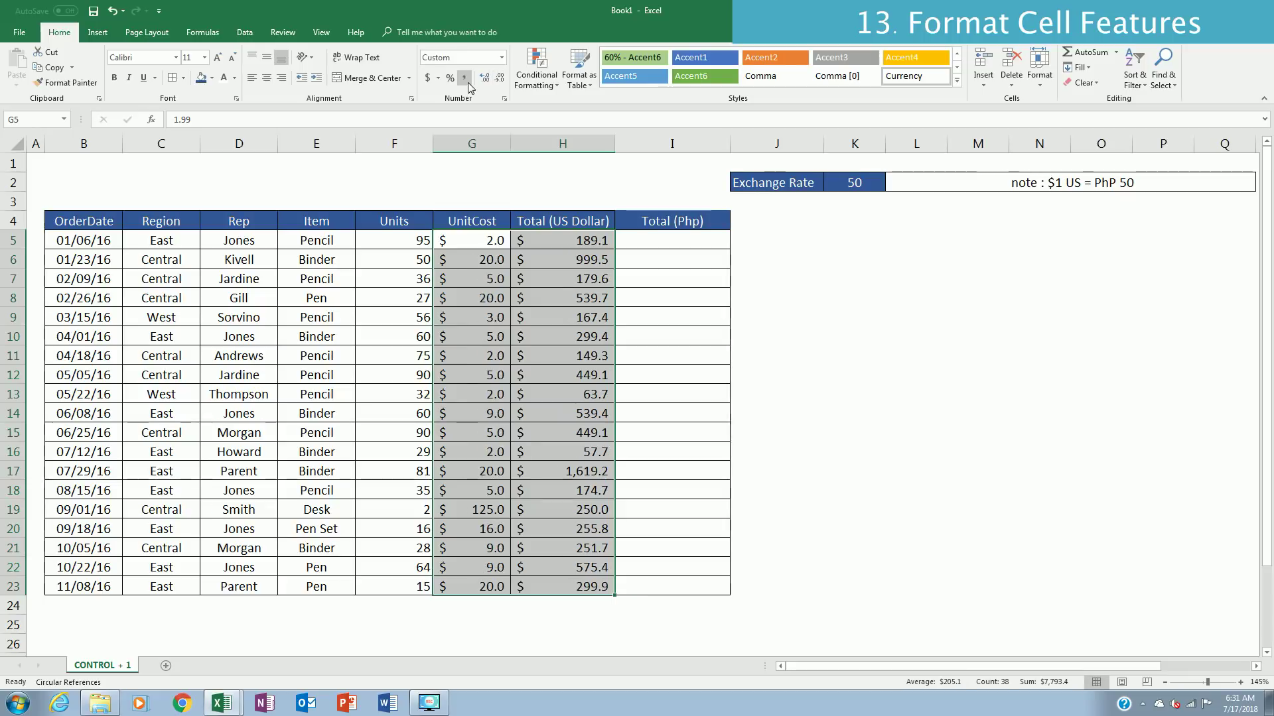
pyautogui.hotkey('ctrl', 'z')
pyautogui.hotkey('ctrl', 'z')
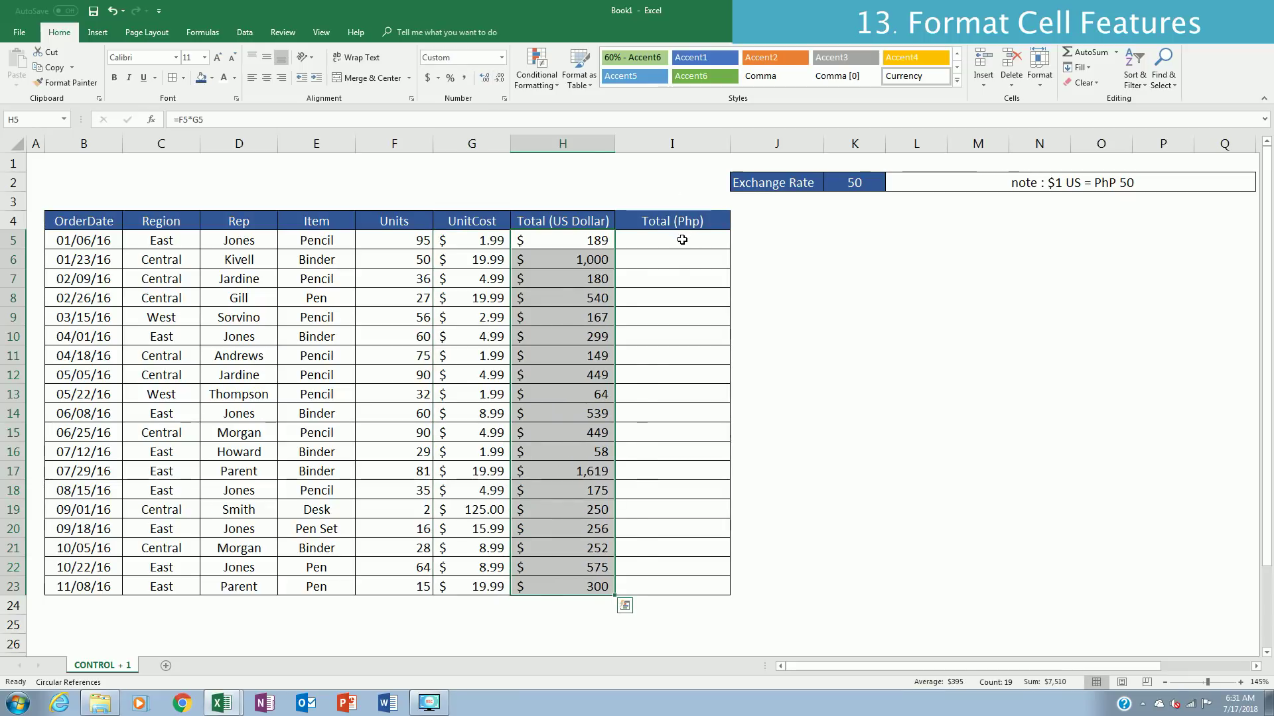
# - Enter the formula =H5*$K$2 in I5 to convert the dollar total with a locked exchange-rate reference
pyautogui.click(681, 240)
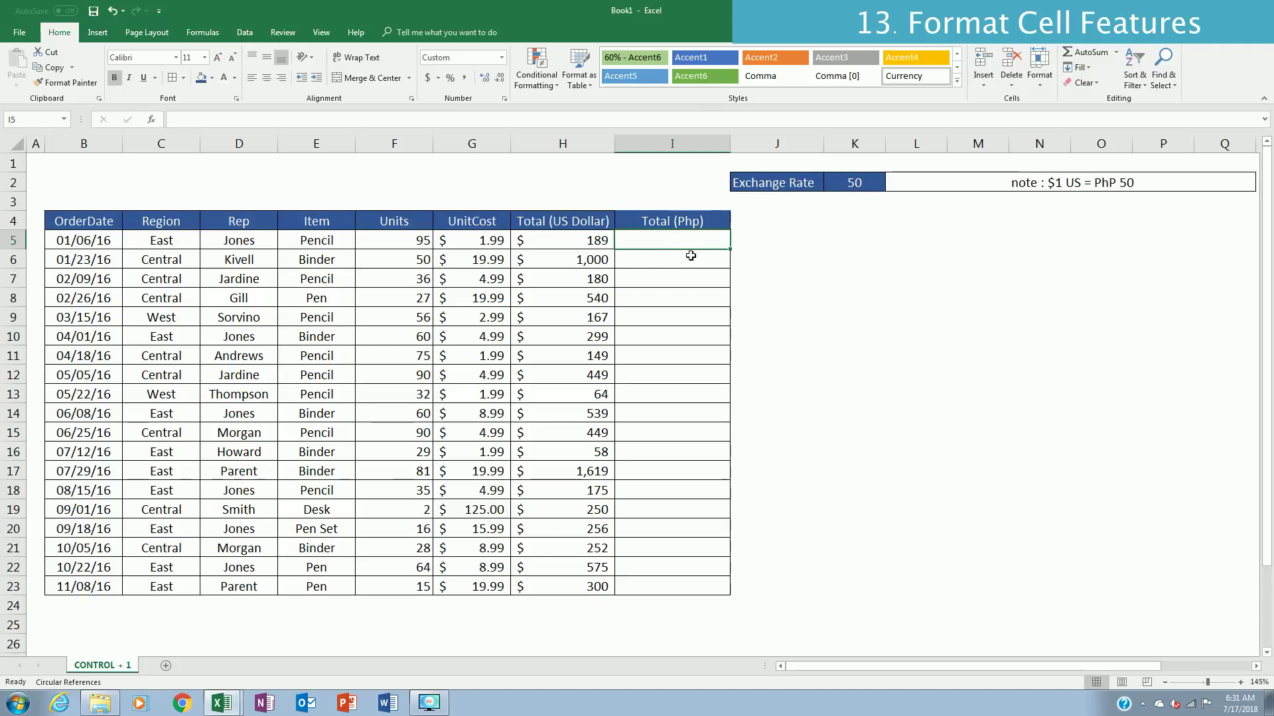
pyautogui.write('=')
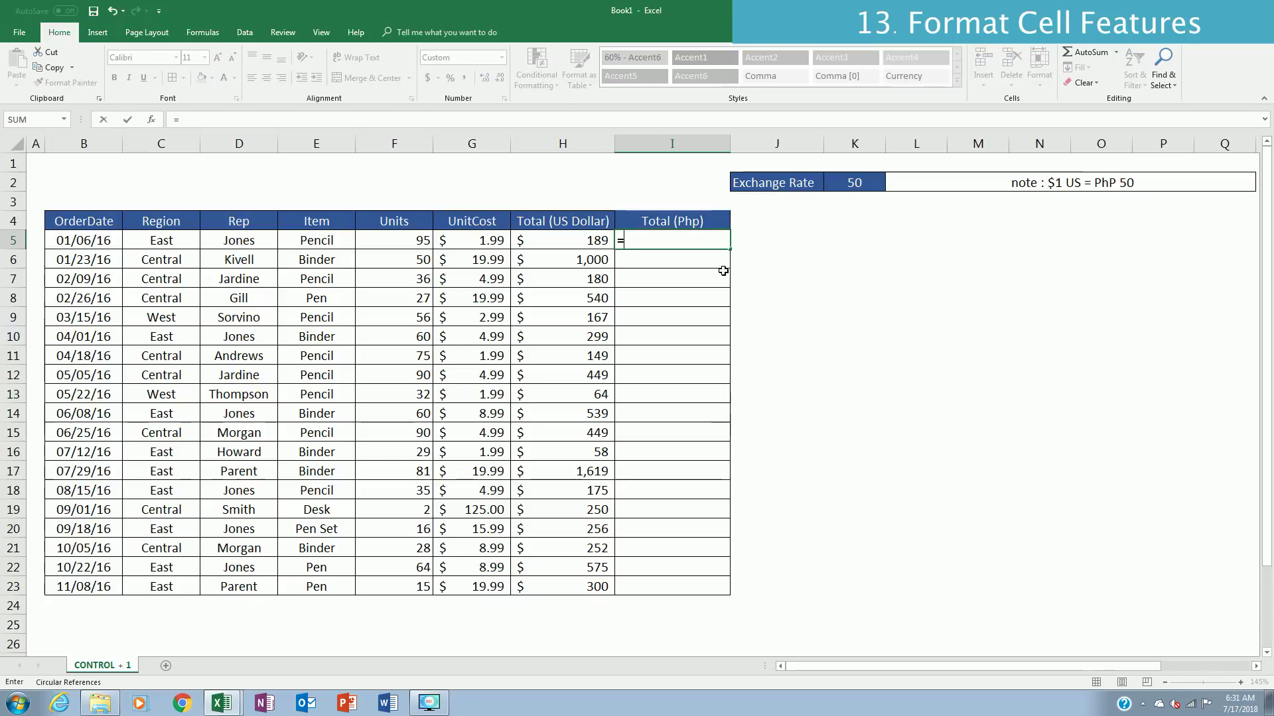
pyautogui.press('Left')
pyautogui.write('*')
pyautogui.click(853, 183)
pyautogui.press('F2')
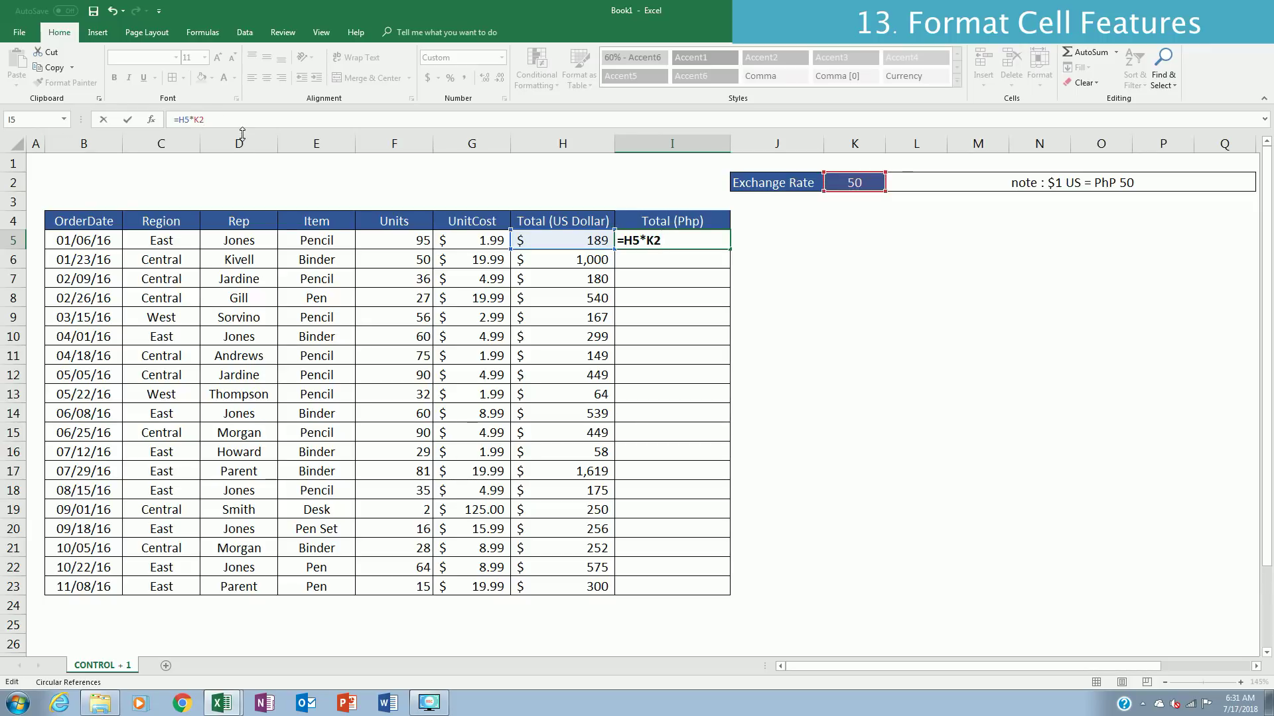
pyautogui.press('F4')
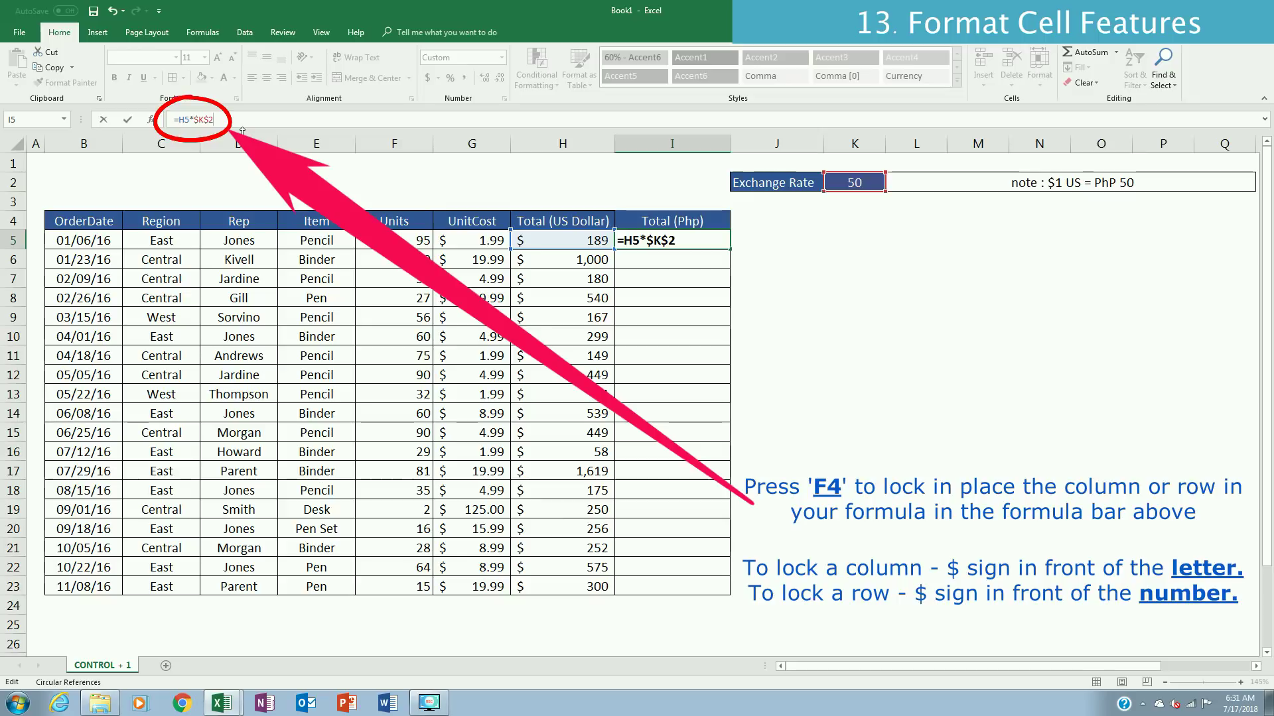
pyautogui.press('Return')
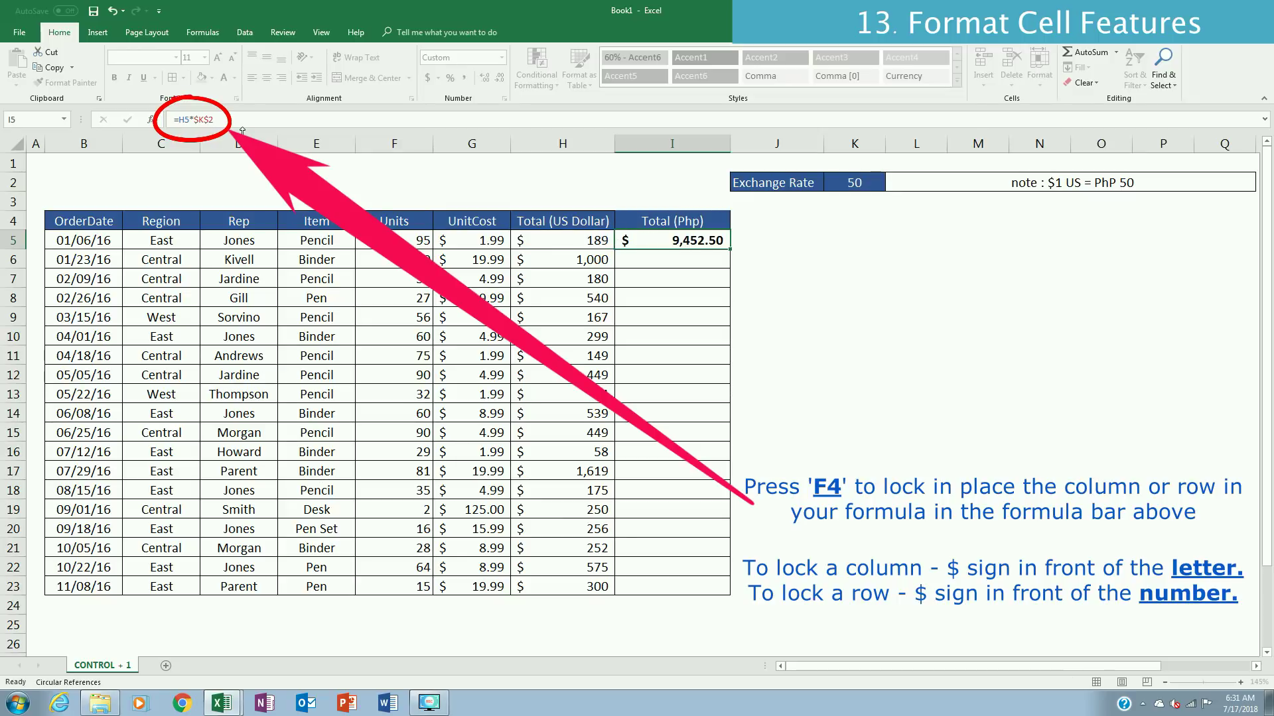
# - Copy the conversion formula from I5 into I6:I23 of the Total (Php) column
pyautogui.press('Up')
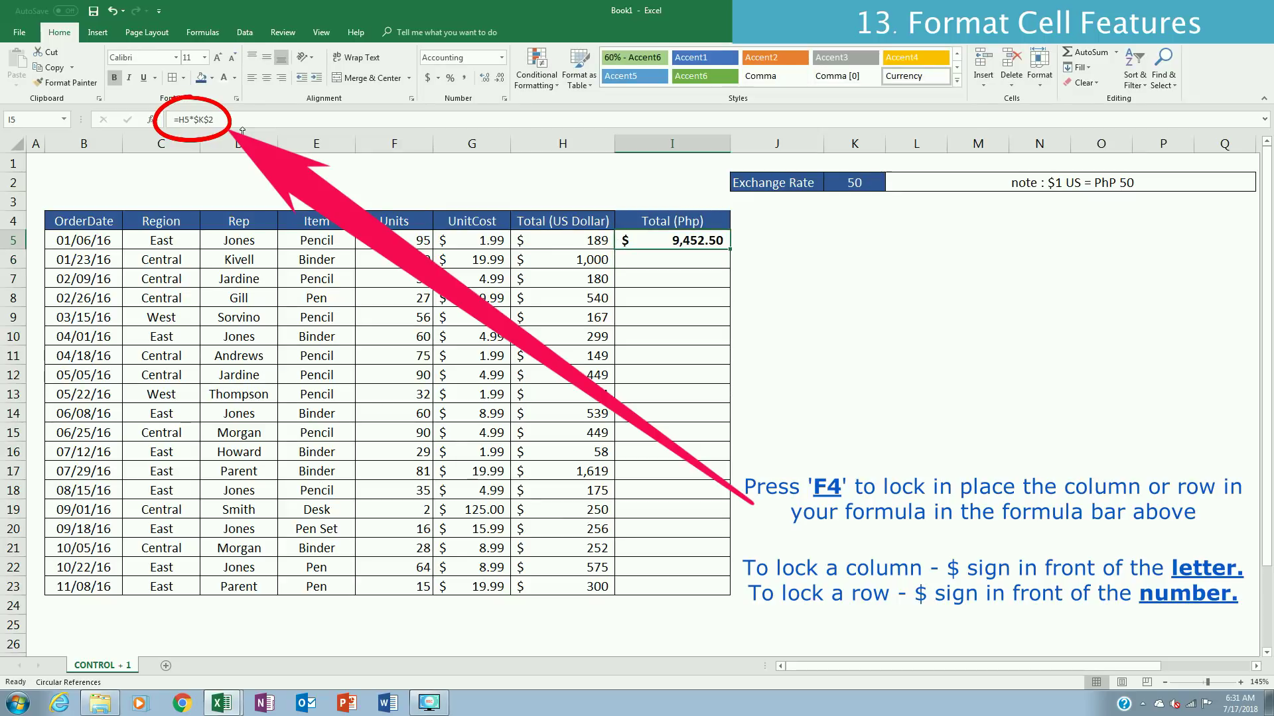
pyautogui.hotkey('ctrl', 'c')
pyautogui.press('Down')
pyautogui.hotkey('shift', 'Down')
pyautogui.hotkey('shift', 'Down')
pyautogui.hotkey('shift', 'Down')
pyautogui.hotkey('shift', 'Down')
pyautogui.hotkey('shift', 'Down')
pyautogui.hotkey('shift', 'Down')
pyautogui.hotkey('shift', 'Down')
pyautogui.hotkey('shift', 'Down')
pyautogui.hotkey('shift', 'Down')
pyautogui.hotkey('shift', 'Down')
pyautogui.hotkey('shift', 'Down')
pyautogui.hotkey('shift', 'Down')
pyautogui.hotkey('shift', 'Down')
pyautogui.hotkey('shift', 'Down')
pyautogui.hotkey('shift', 'Down')
pyautogui.hotkey('shift', 'Down')
pyautogui.hotkey('shift', 'Down')
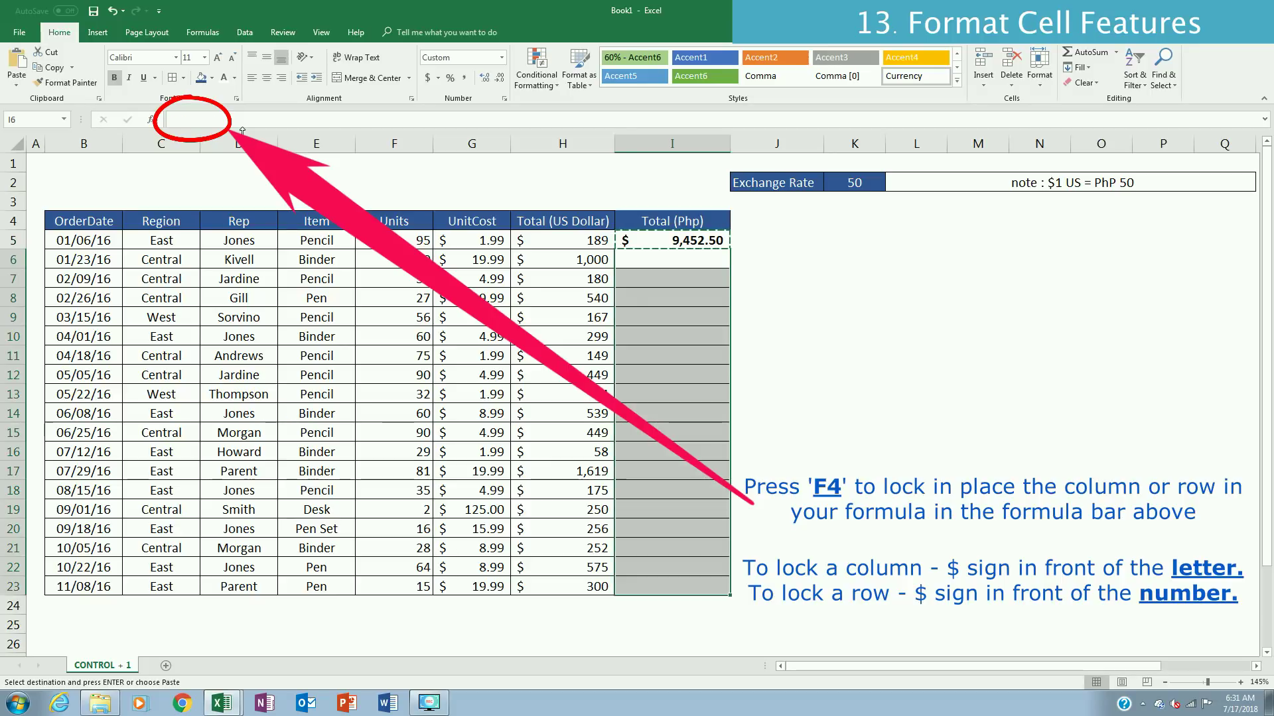
pyautogui.hotkey('ctrl', 'v')
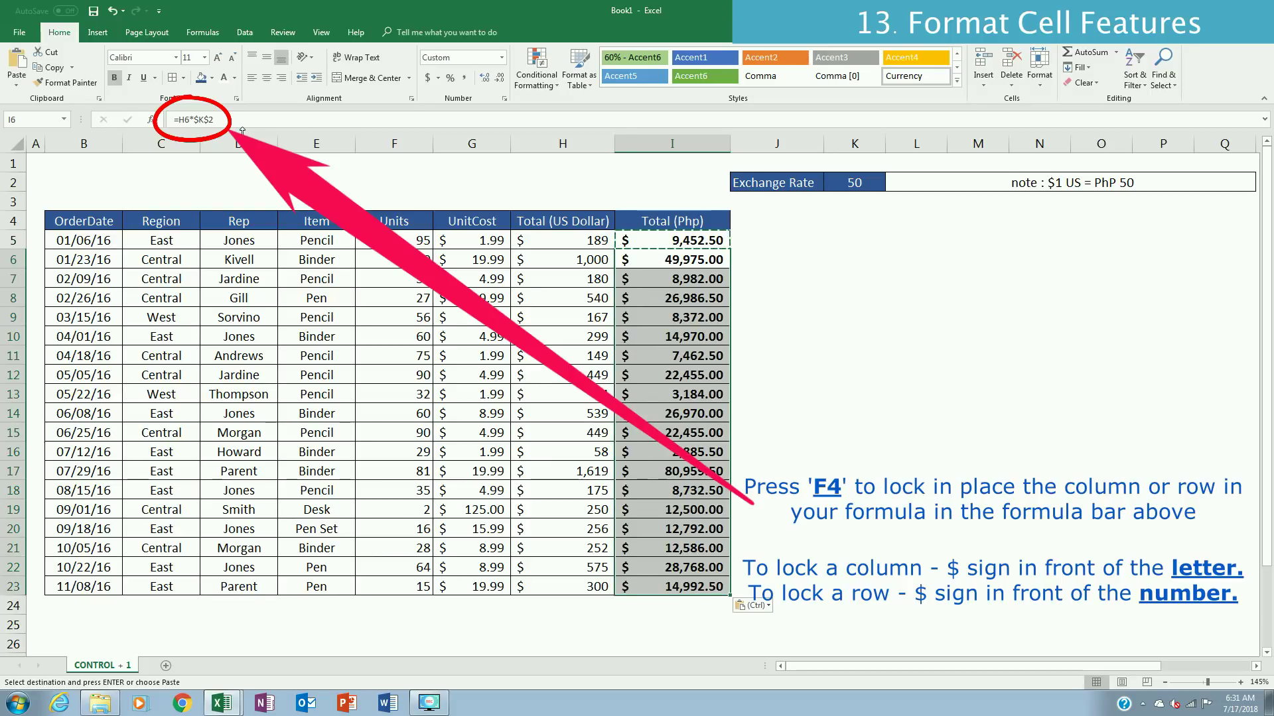
pyautogui.press('Escape')
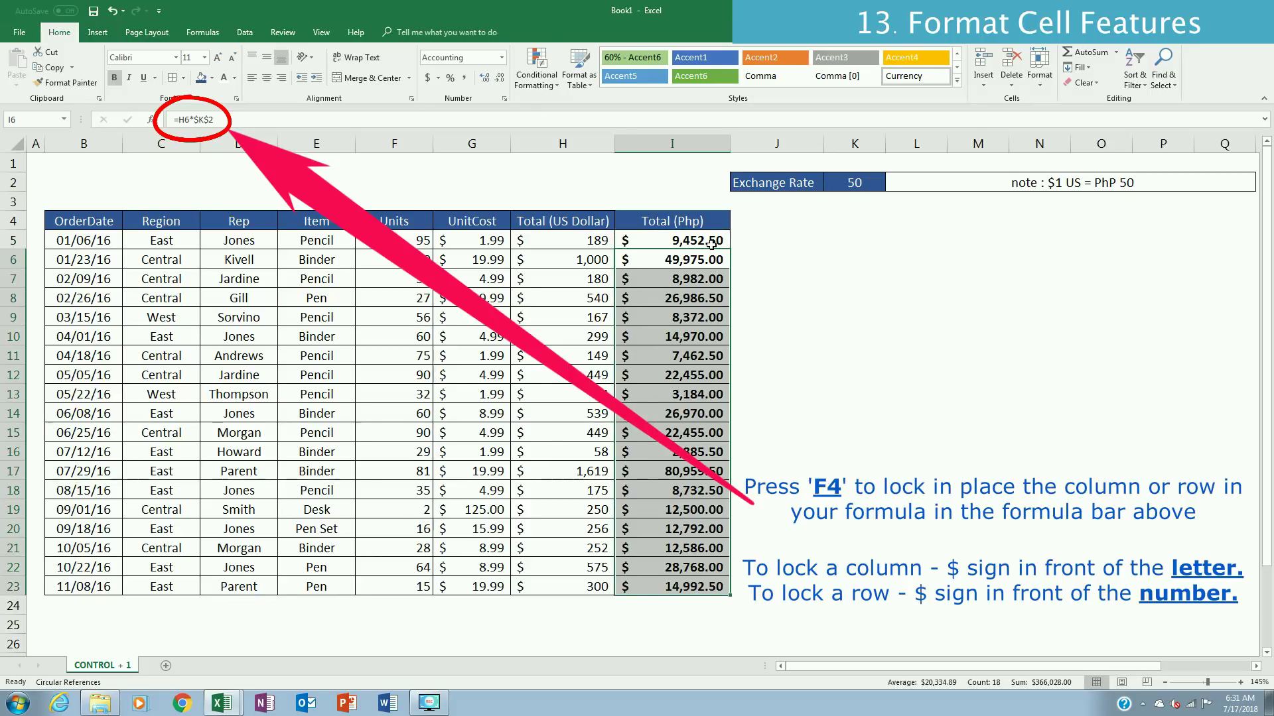
# - Examine the copied formula in I7 and the cells it refers to
pyautogui.click(711, 244)
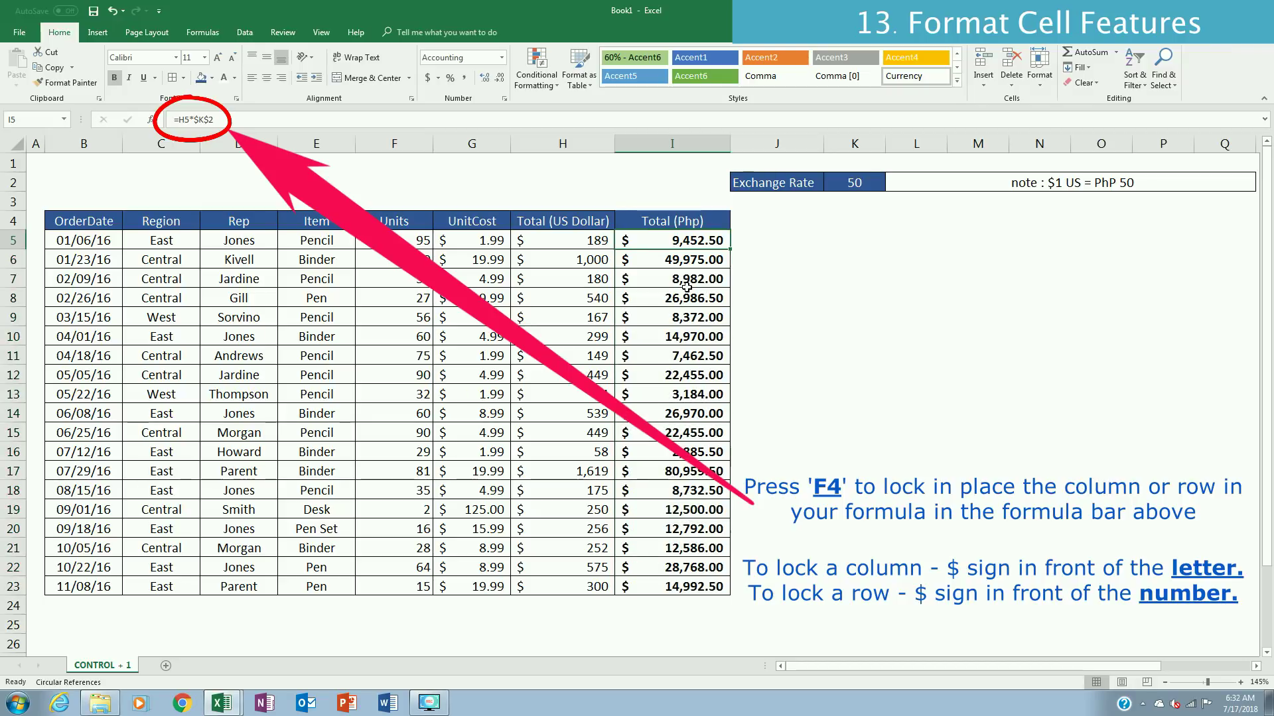
pyautogui.doubleClick(685, 285)
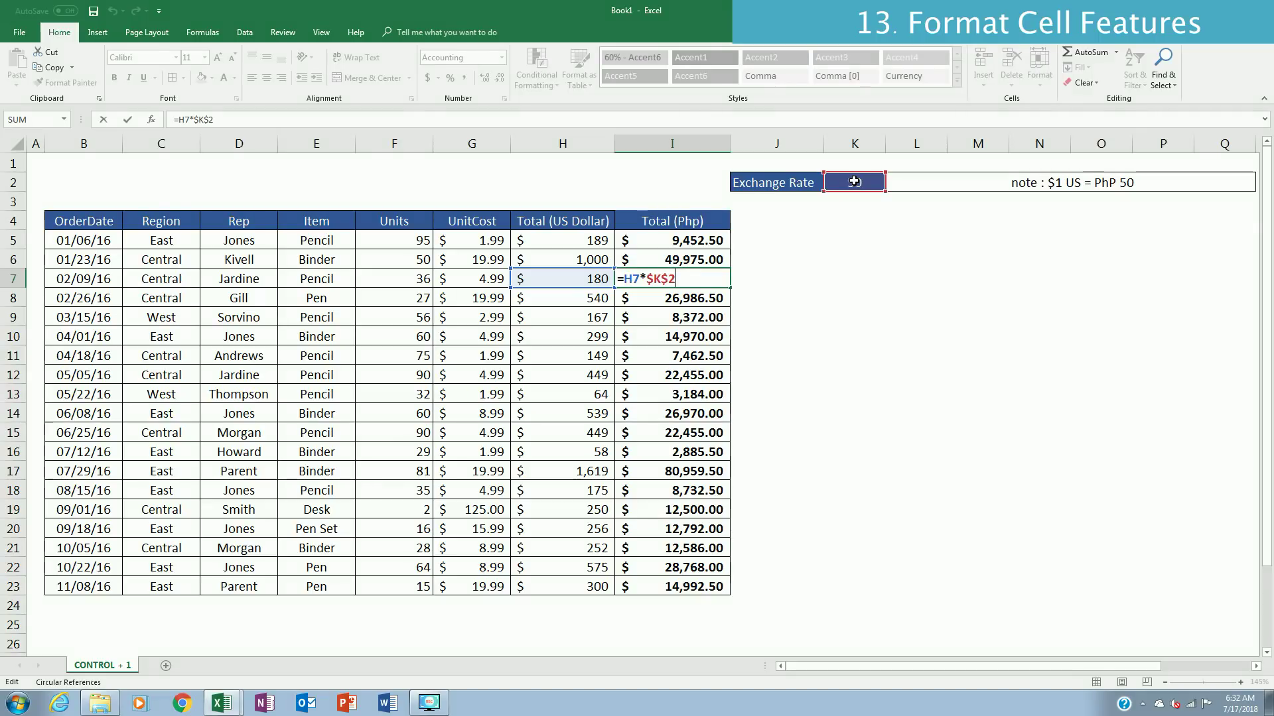
pyautogui.hotkey('ctrl', 'Return')
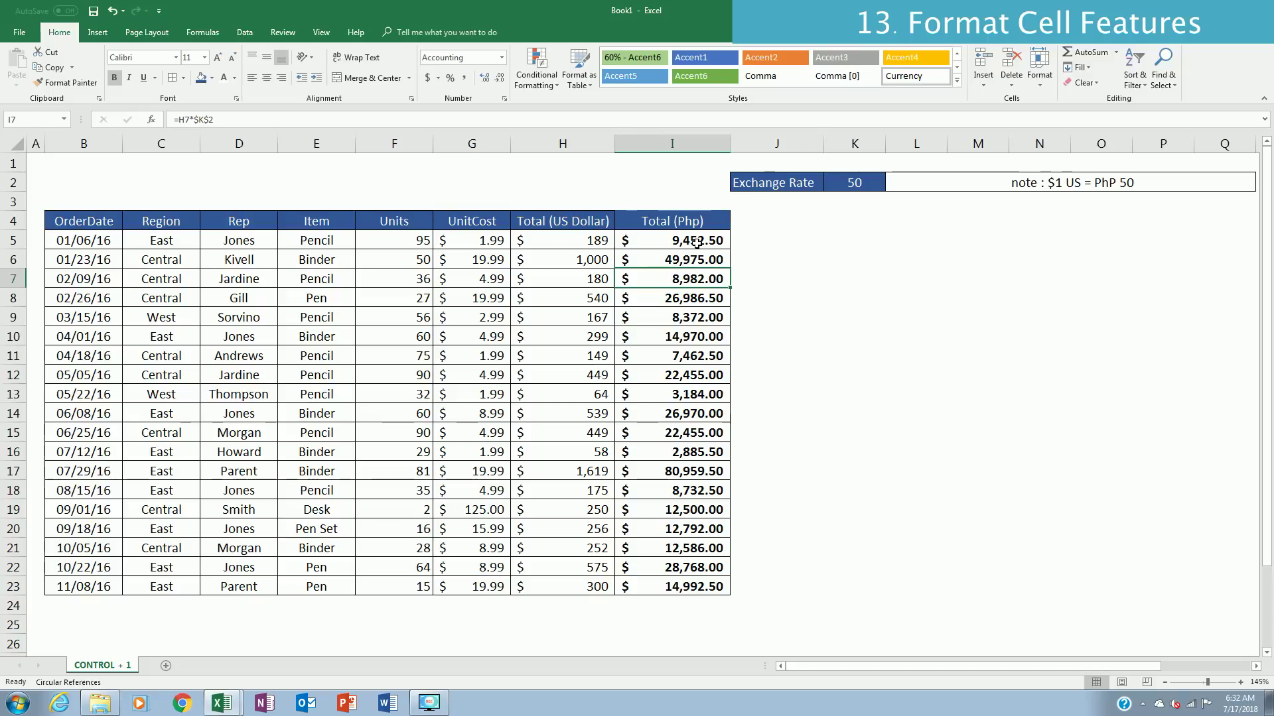
# - Format the Total (Php) values in I5:I23 as Currency with the PHP symbol
pyautogui.click(628, 241)
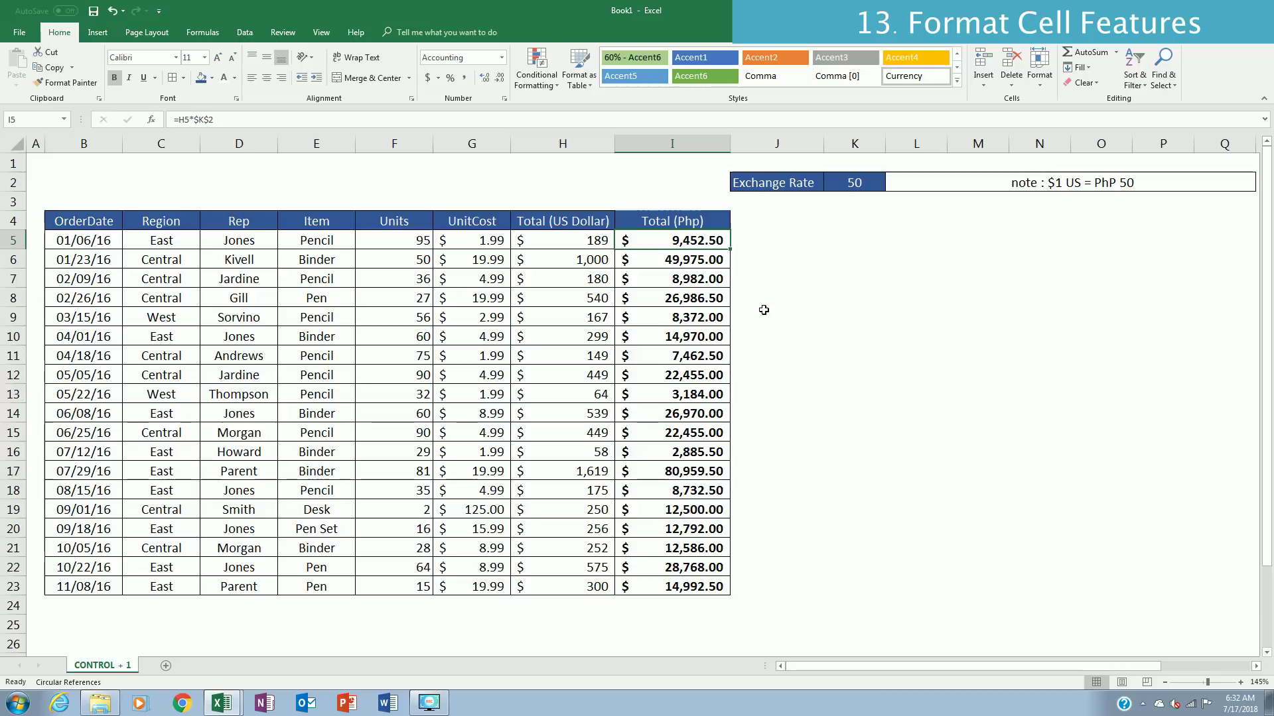
pyautogui.hotkey('ctrl', 'shift', 'Down')
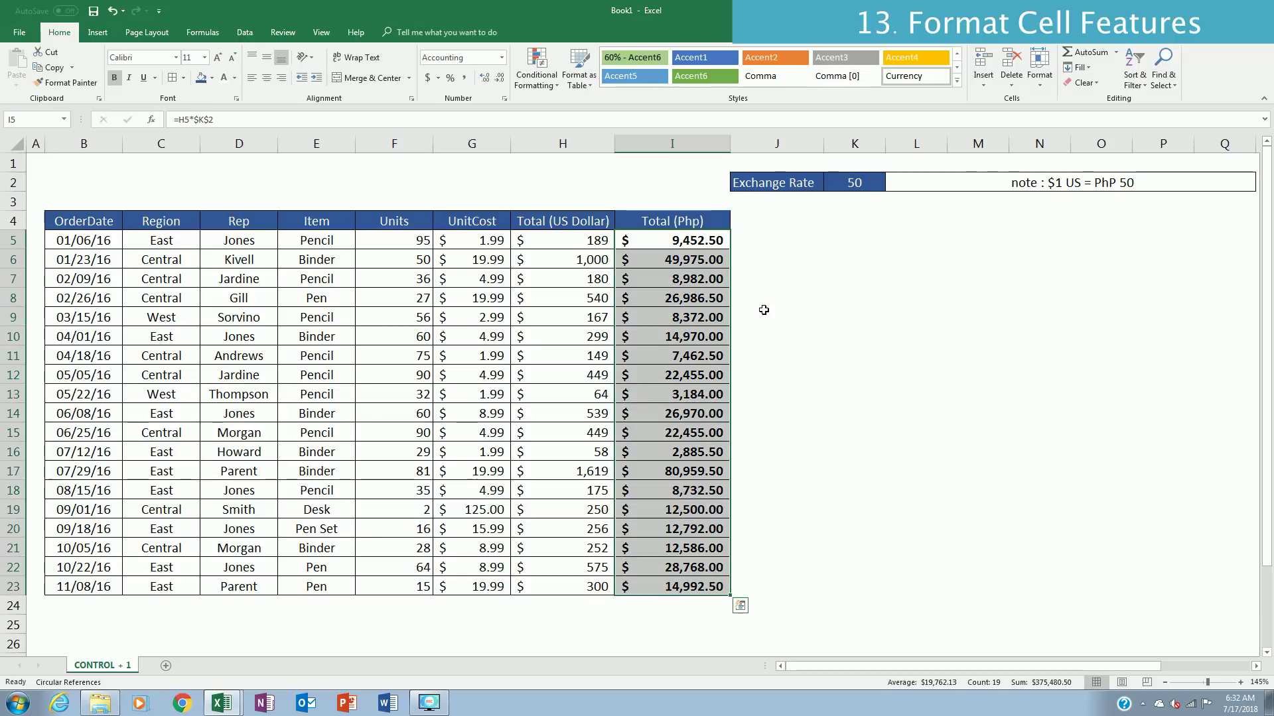
pyautogui.hotkey('ctrl', '1')
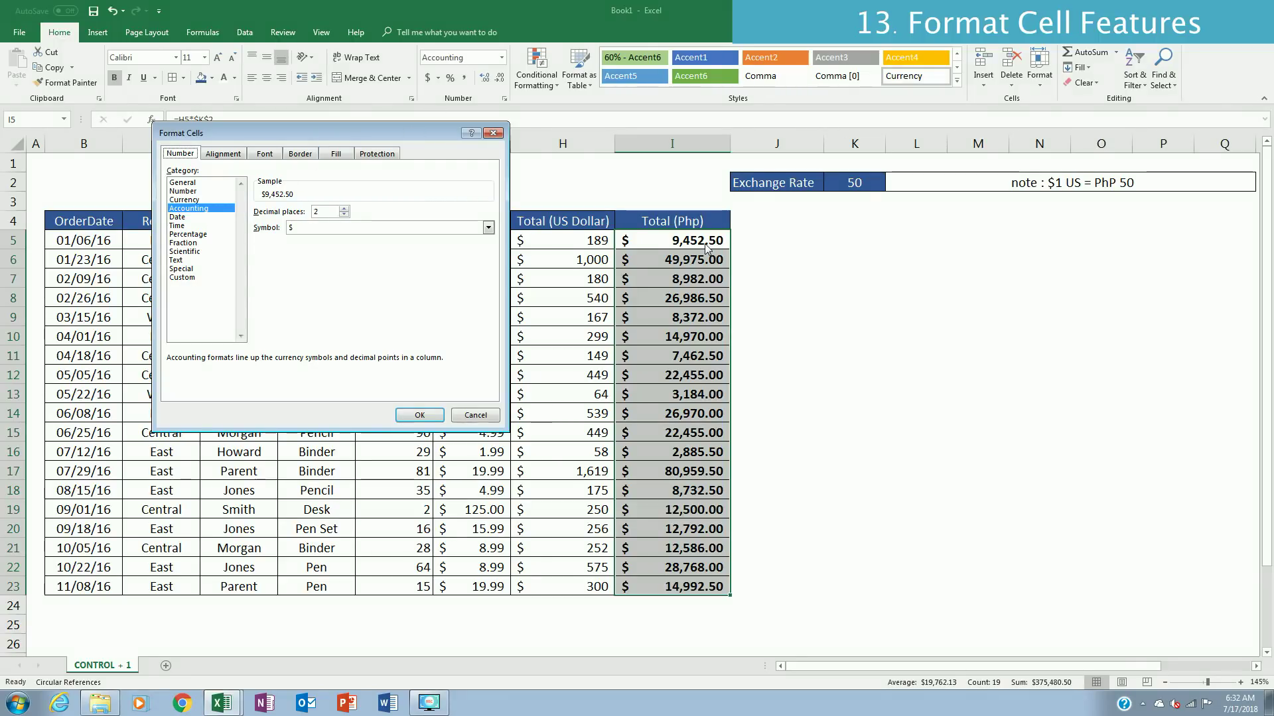
pyautogui.click(188, 200)
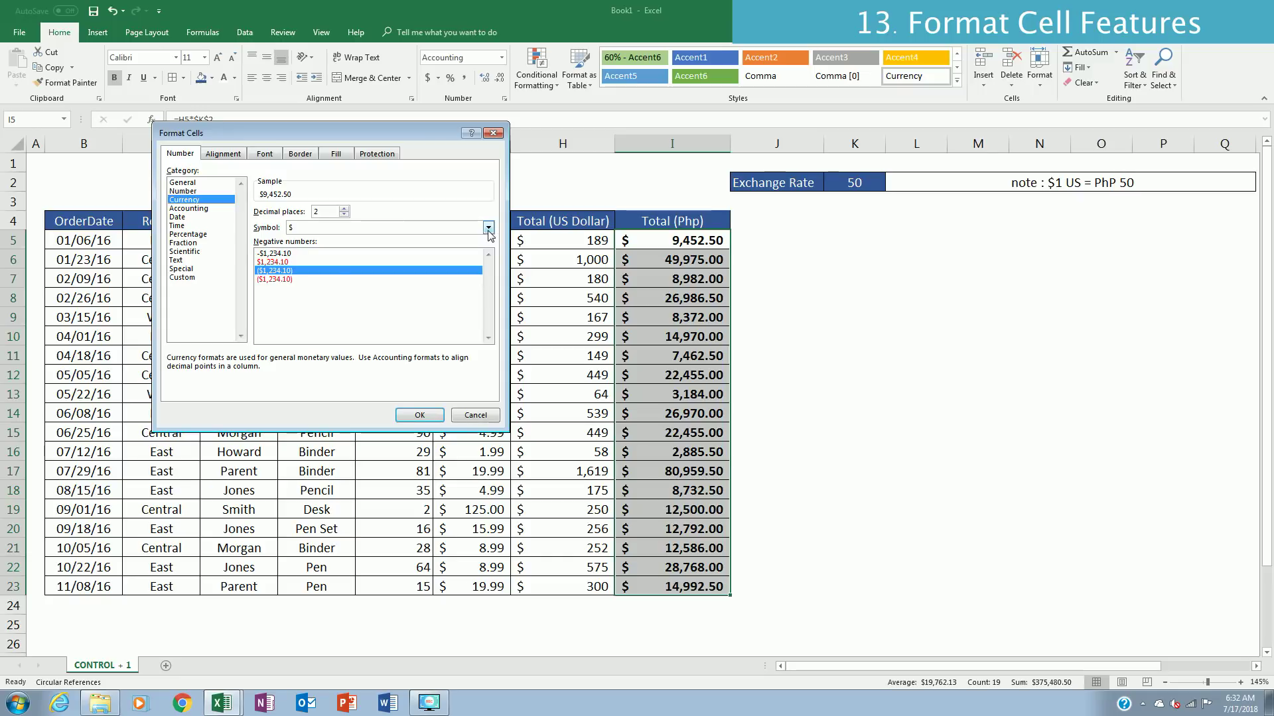
pyautogui.click(450, 227)
pyautogui.click(451, 228)
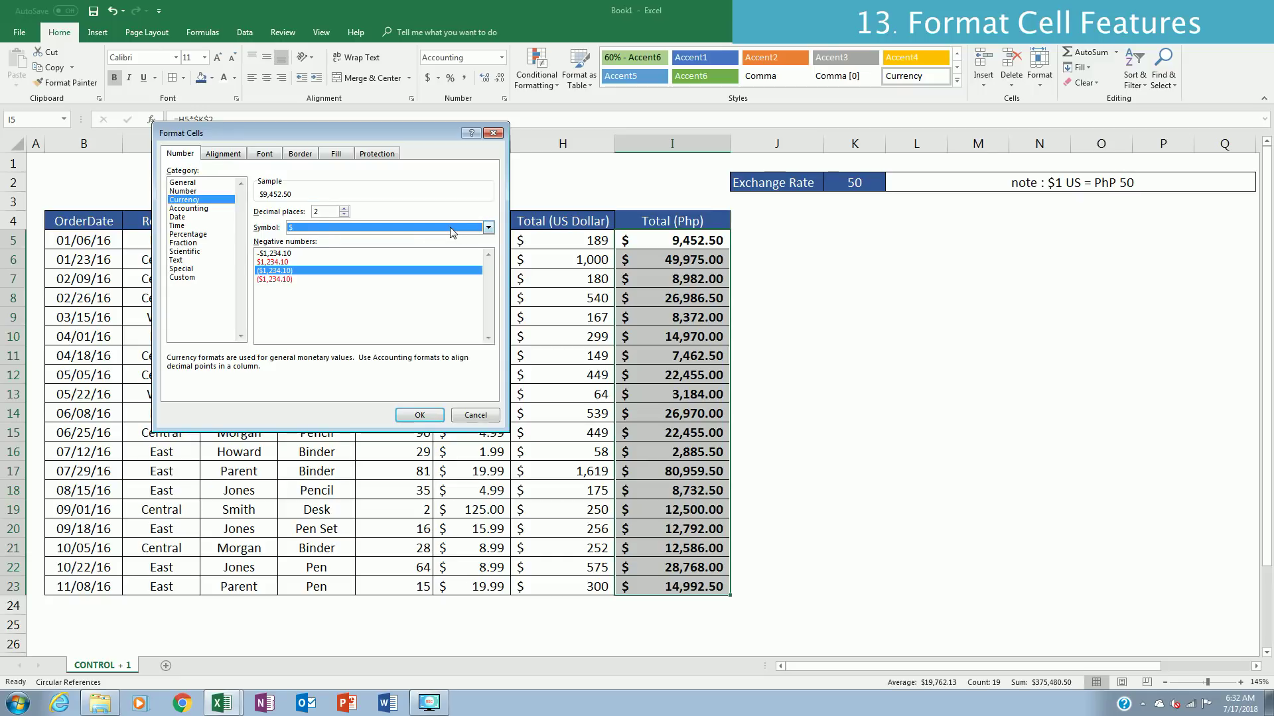
pyautogui.moveTo(451, 229); pyautogui.dragTo(492, 391)
pyautogui.scroll(-1, 490, 394)
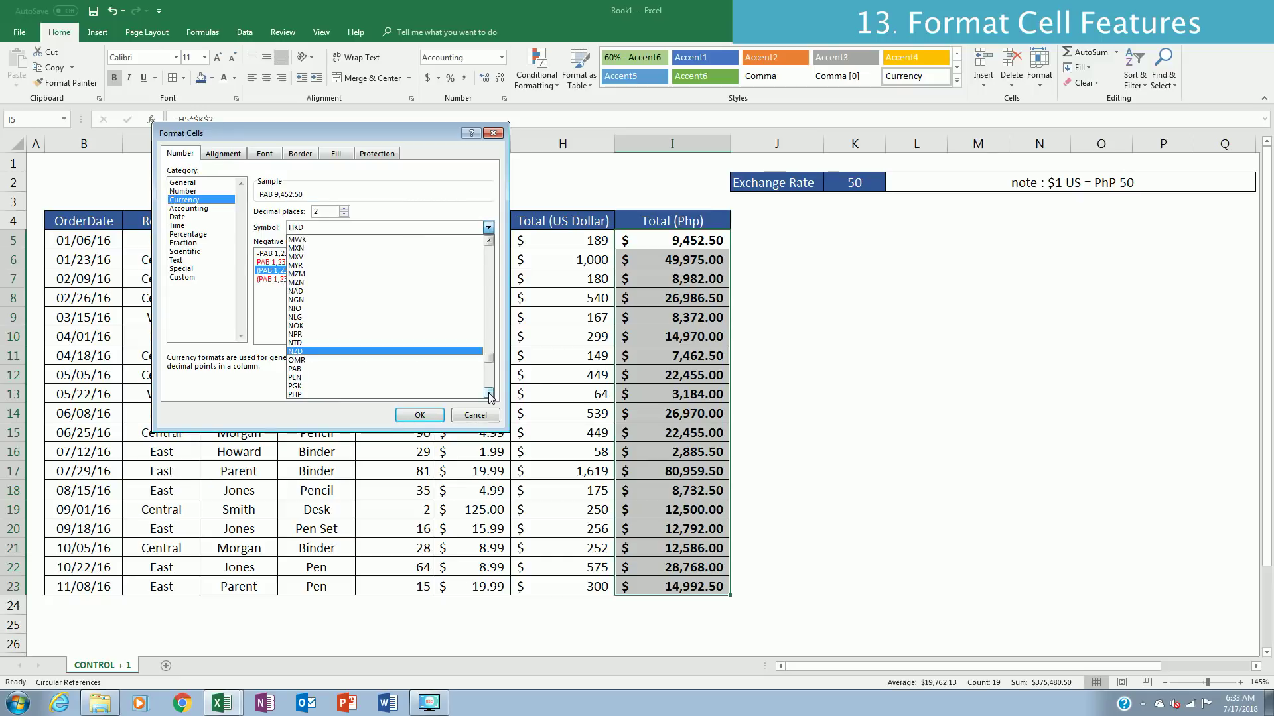
pyautogui.click(490, 394)
pyautogui.click(329, 385)
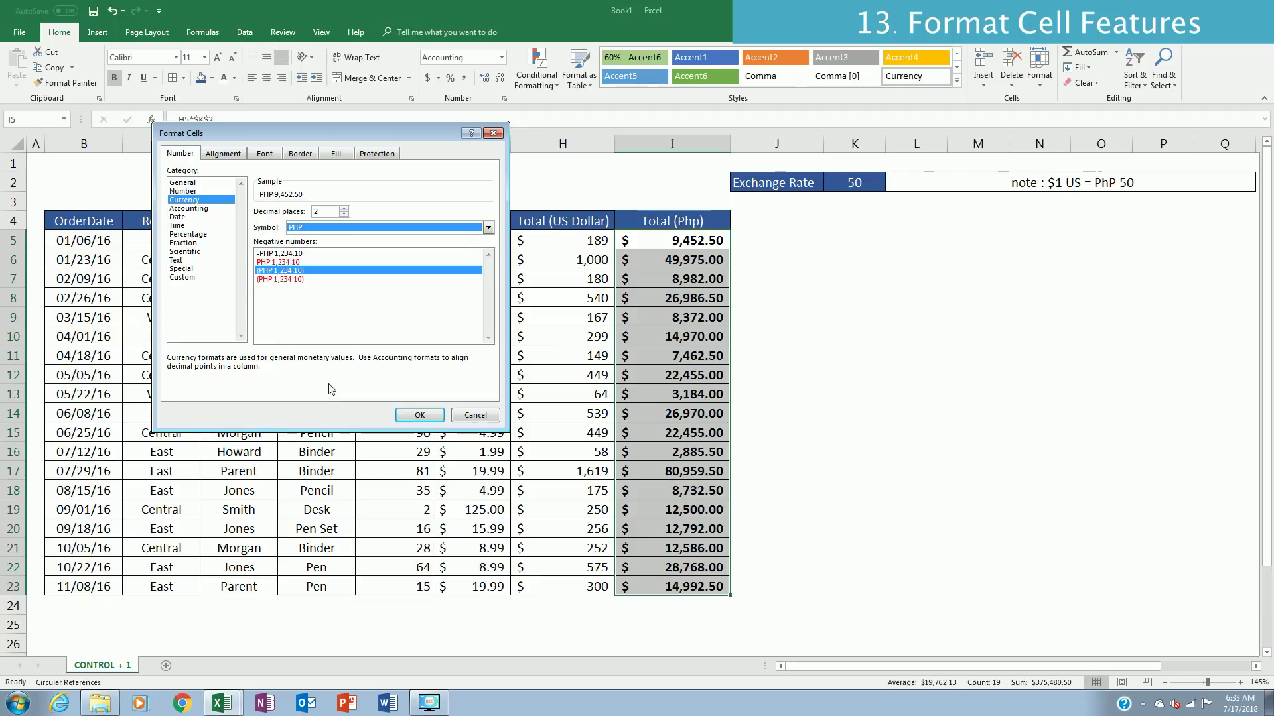
pyautogui.click(419, 415)
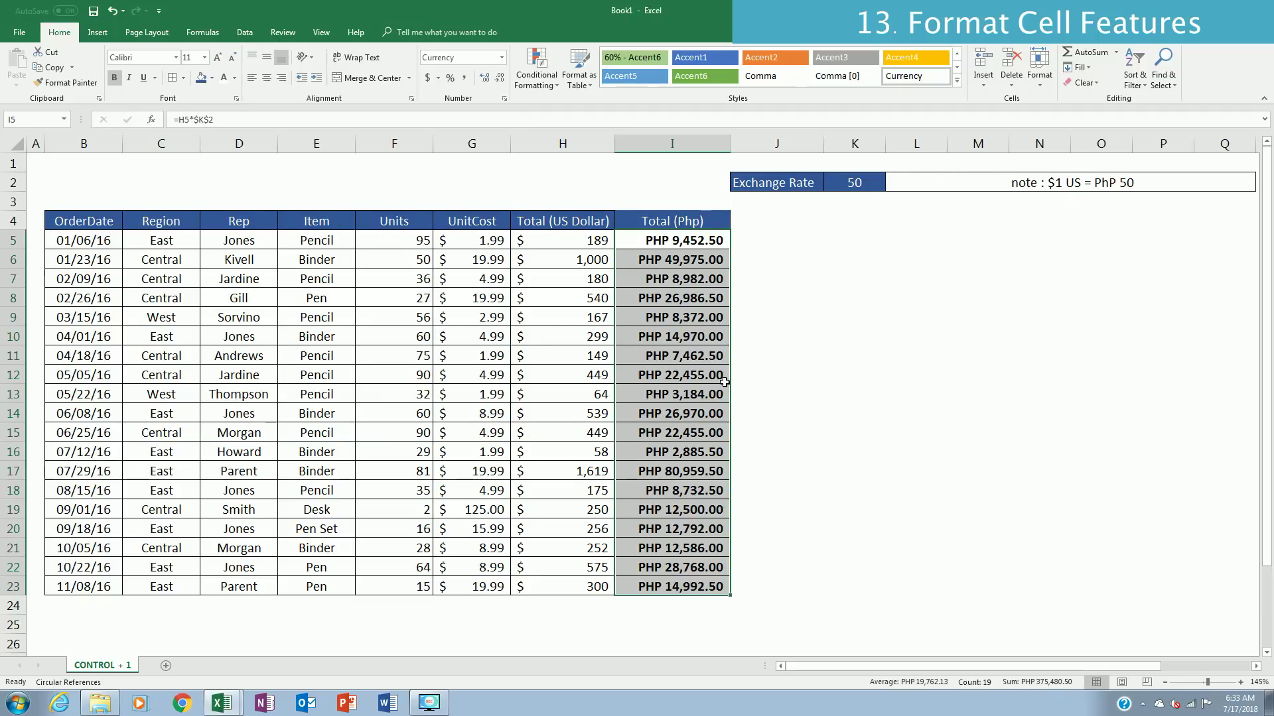
# - Decrease the decimal places of the Total (Php) amounts by two and deselect the column
pyautogui.click(501, 78)
pyautogui.click(501, 78)
pyautogui.click(783, 246)
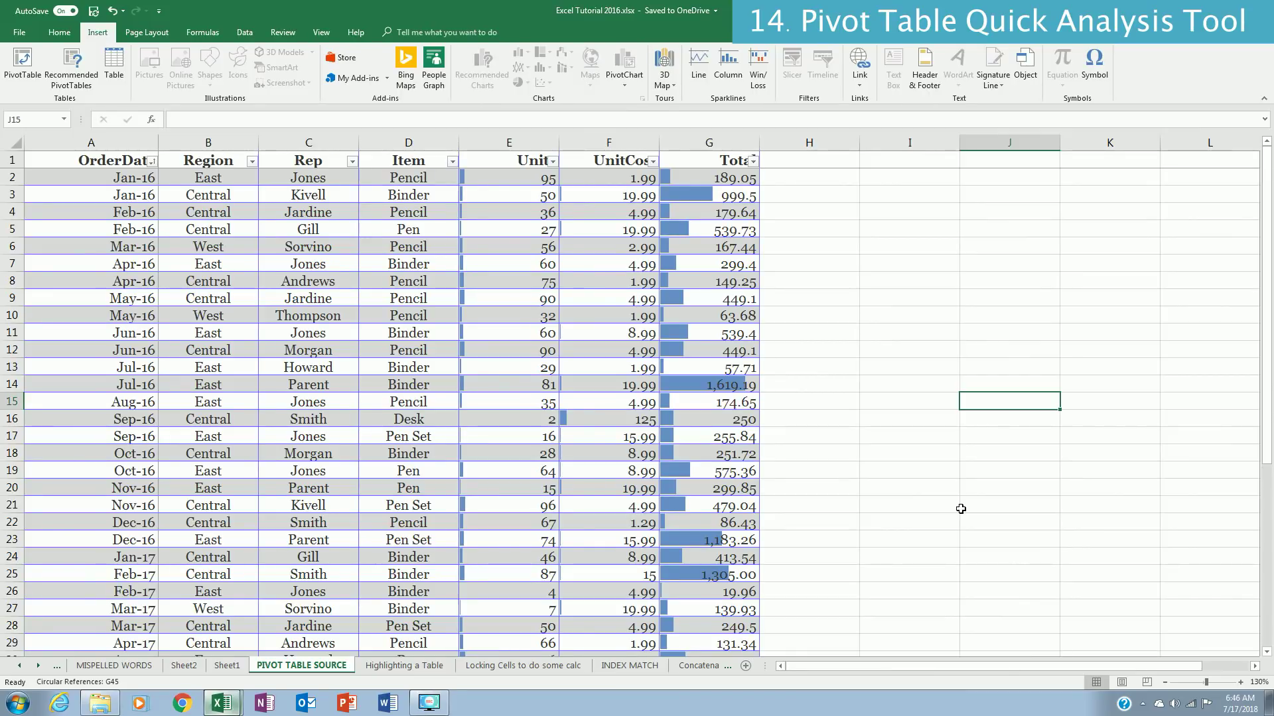
# - Create a pivot table on a new worksheet from the order table in A1:G44, with OrderDate in Rows and Total in Values
pyautogui.click(811, 370)
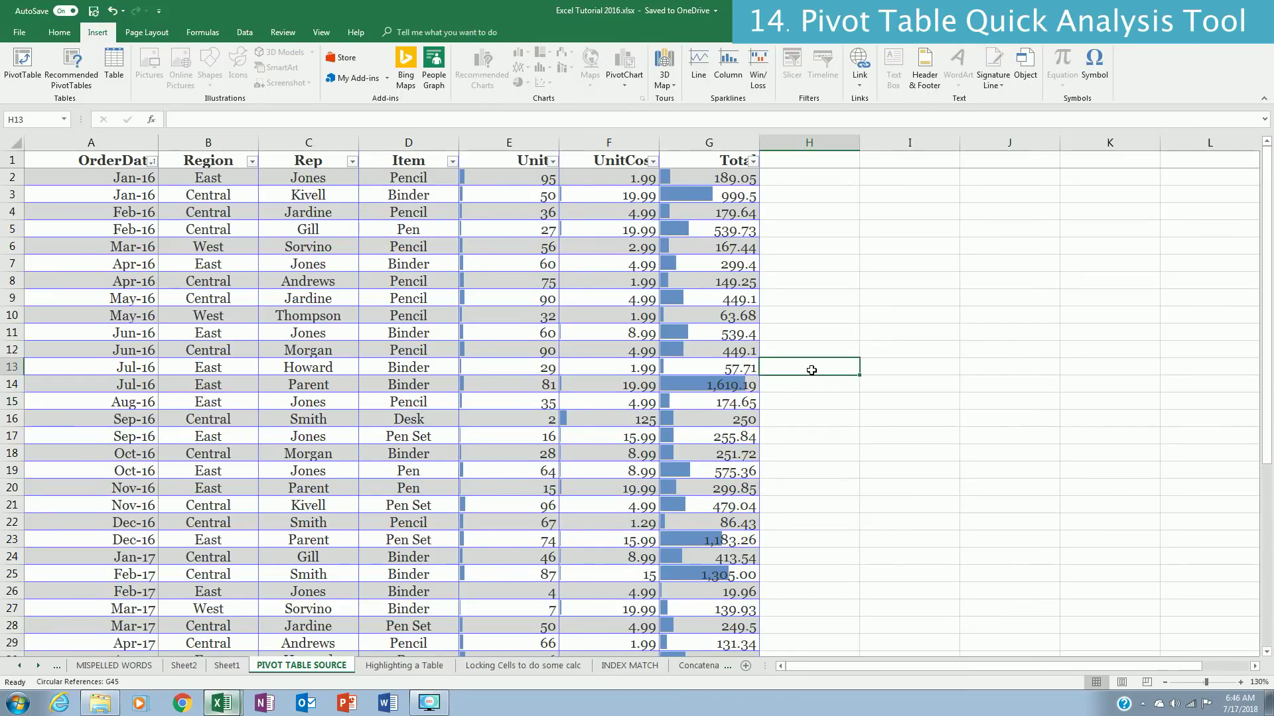
pyautogui.hotkey('ctrl', 'Home')
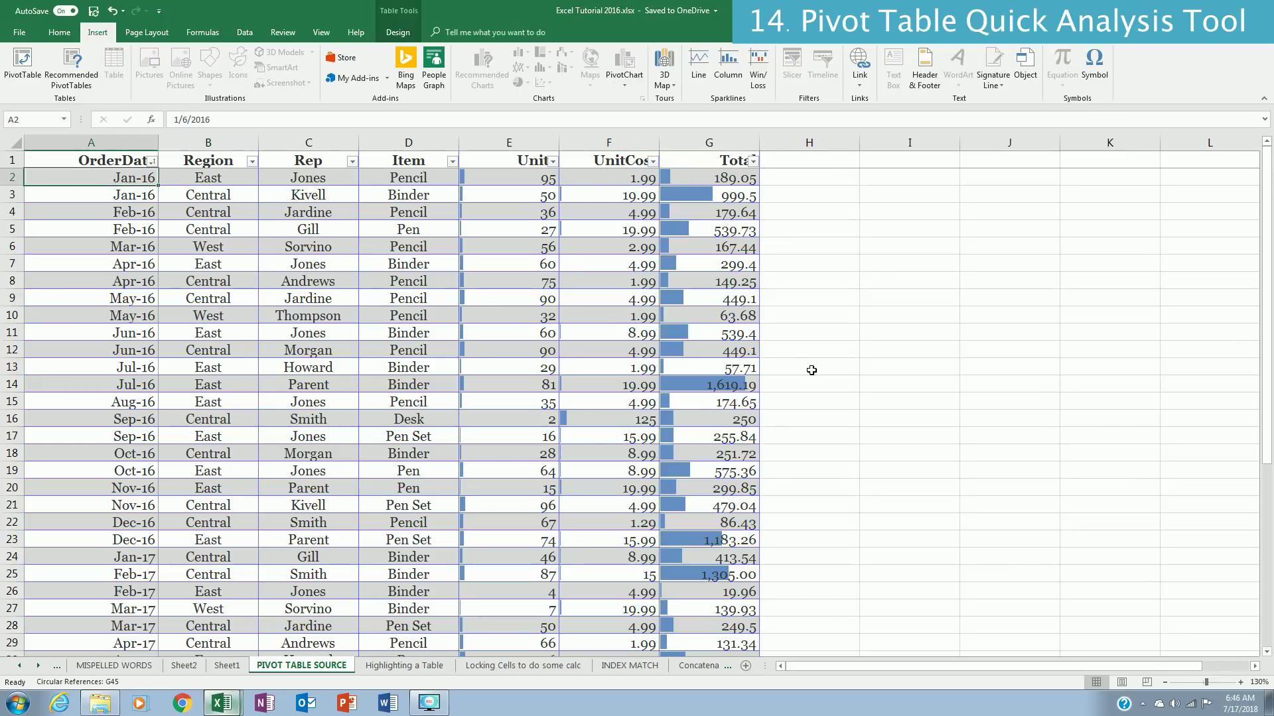
pyautogui.press('Up')
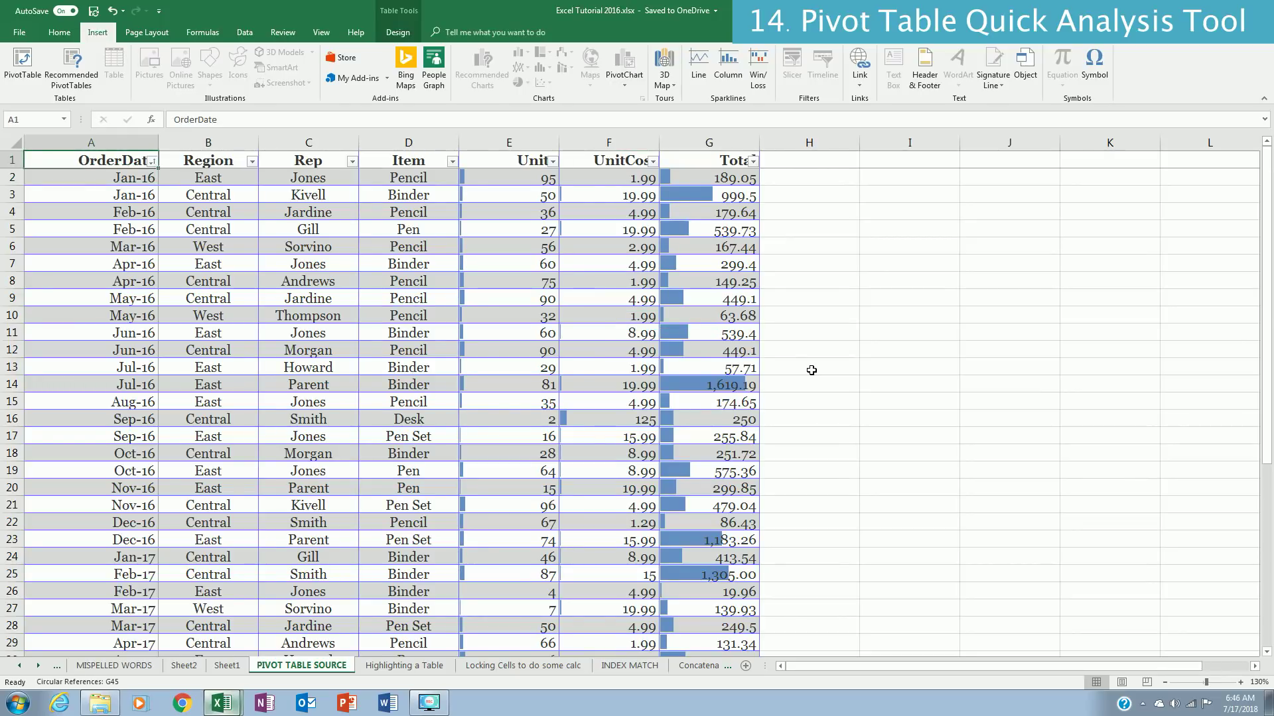
pyautogui.hotkey('ctrl', 'shift', 'End')
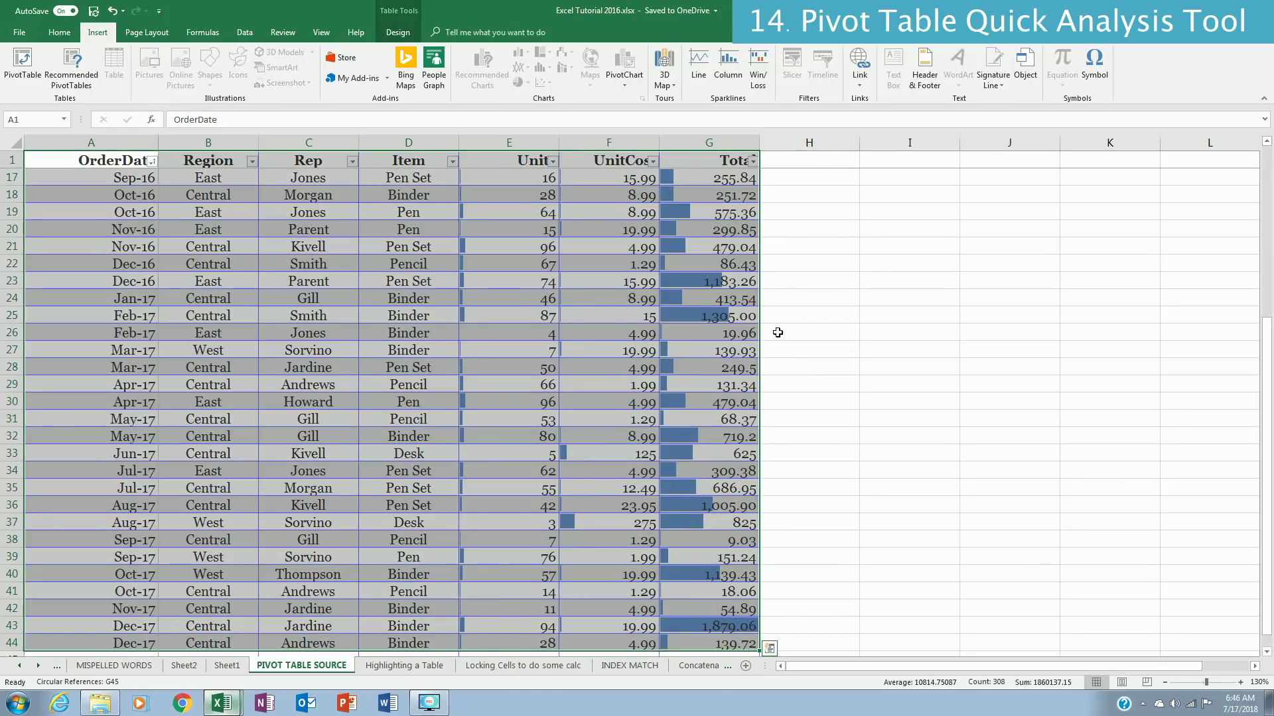
pyautogui.click(23, 63)
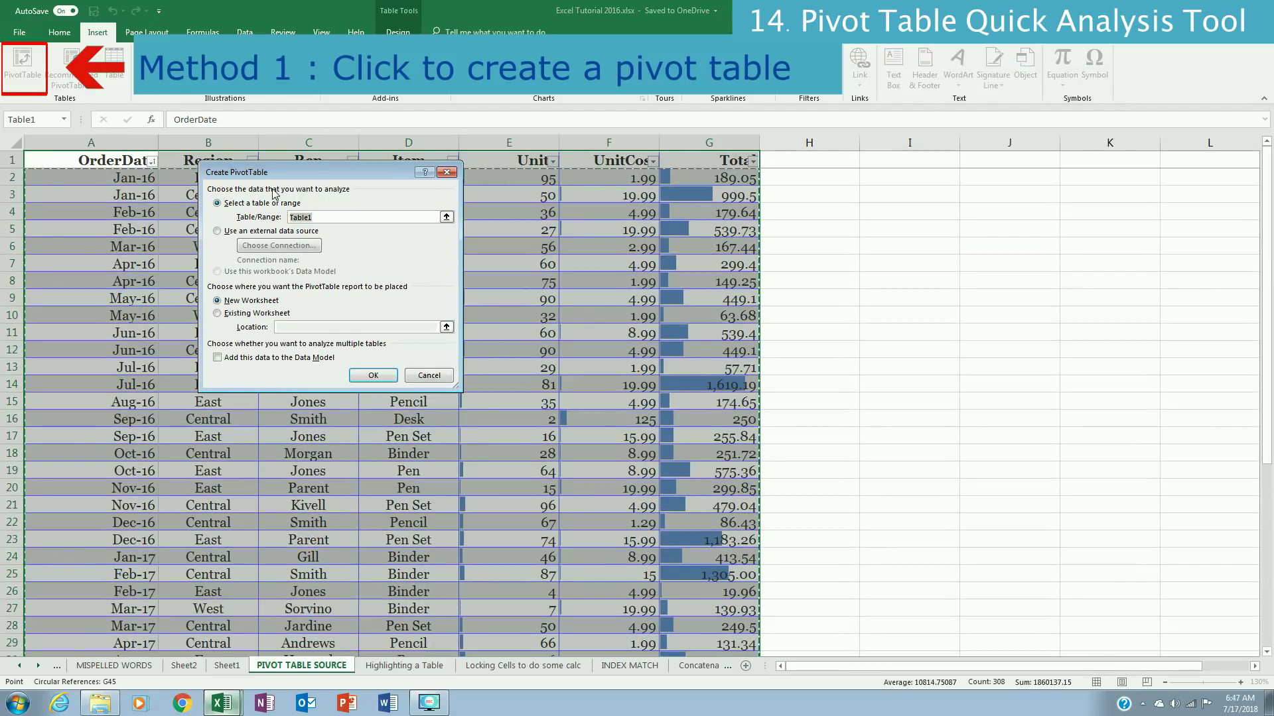
pyautogui.click(381, 376)
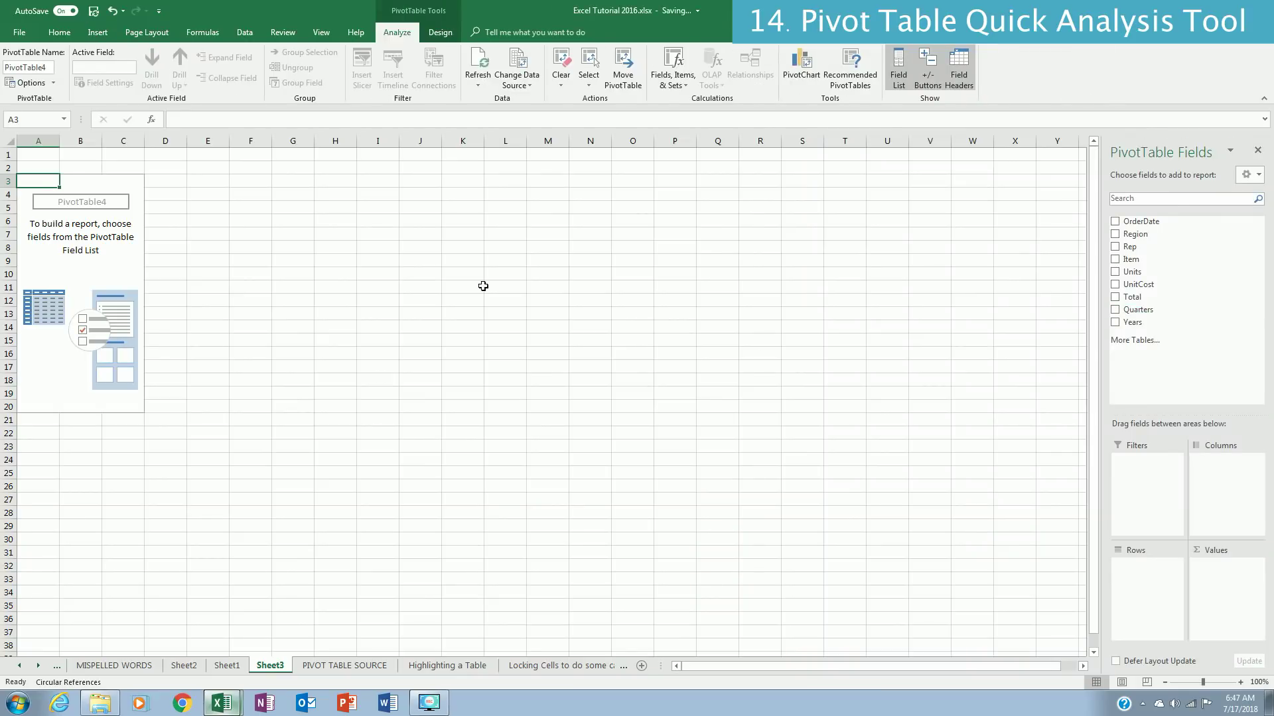
pyautogui.click(1134, 224)
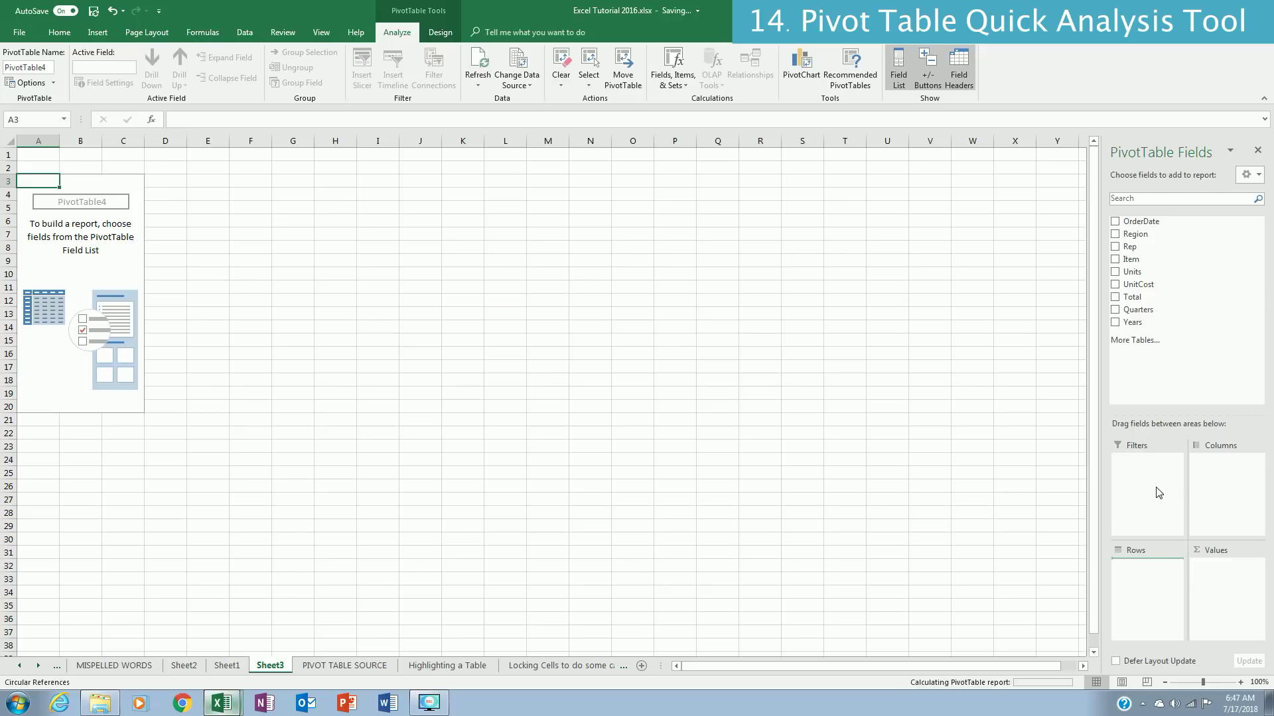
pyautogui.moveTo(1133, 297); pyautogui.dragTo(1218, 590)
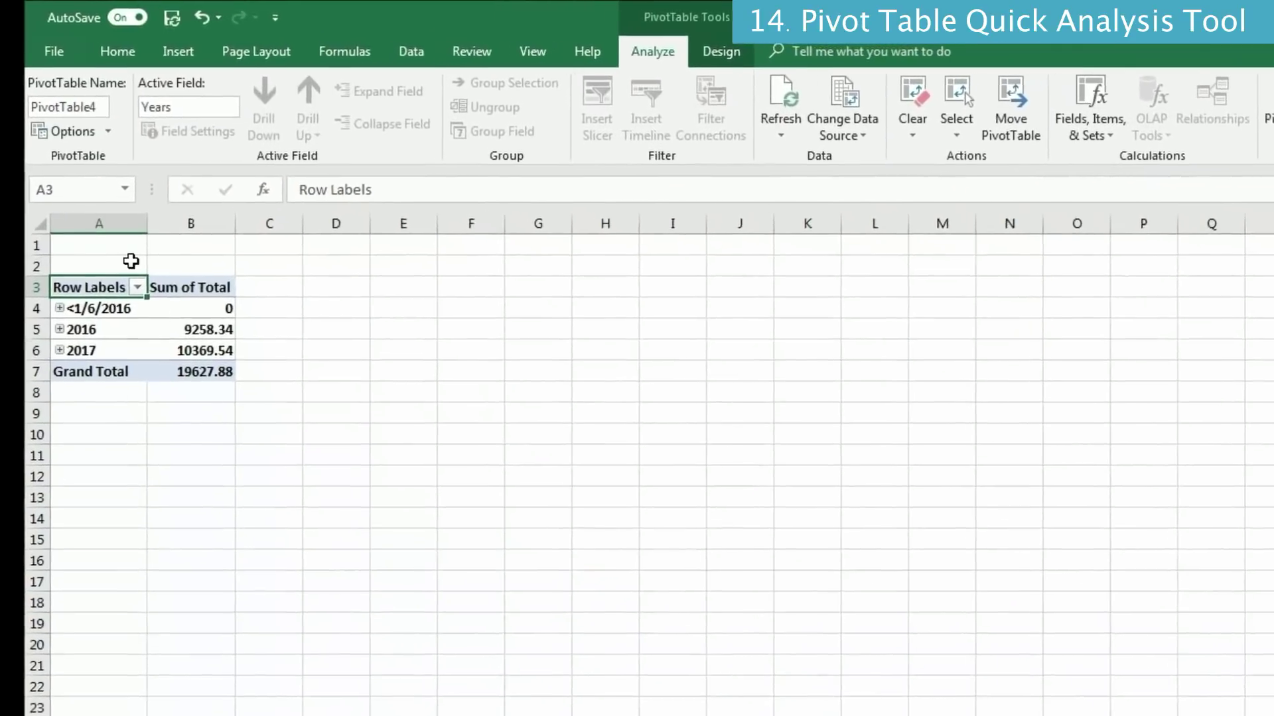
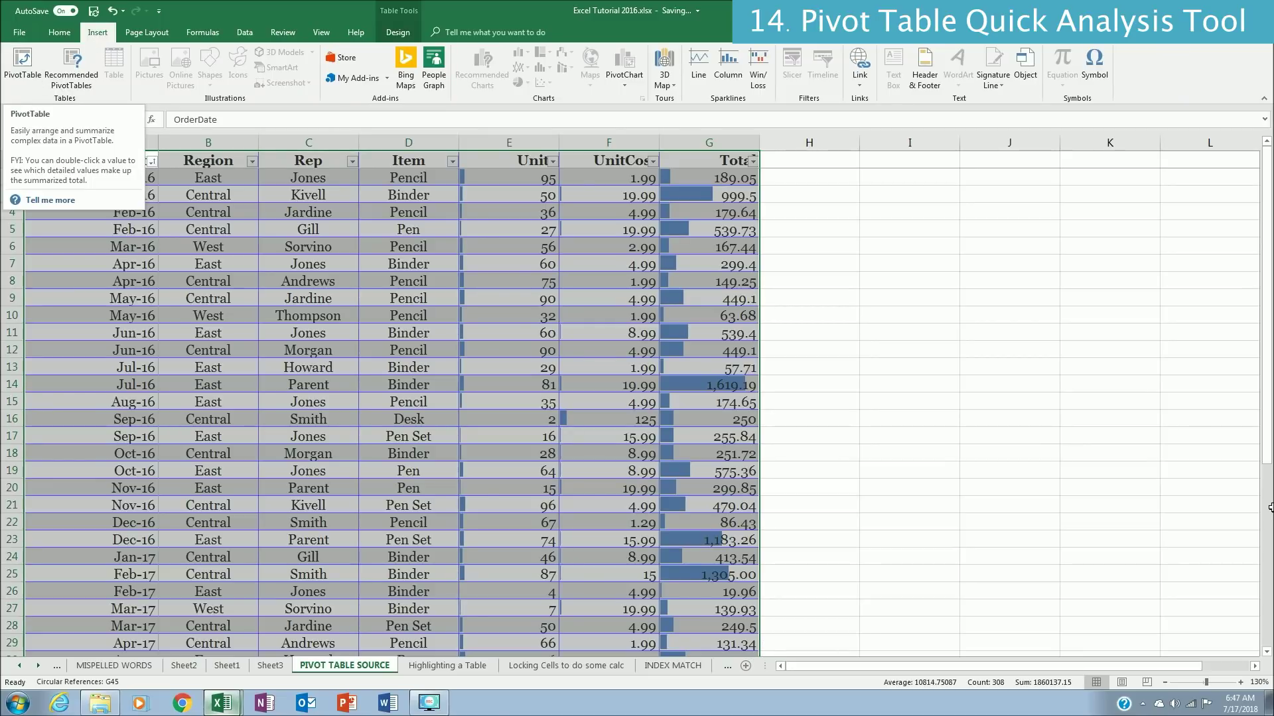
# - Select the order data A1:G44 and use Quick Analysis to insert the suggested pivot table summing Total by Item and OrderDate
pyautogui.scroll(-8, 1086, 479)
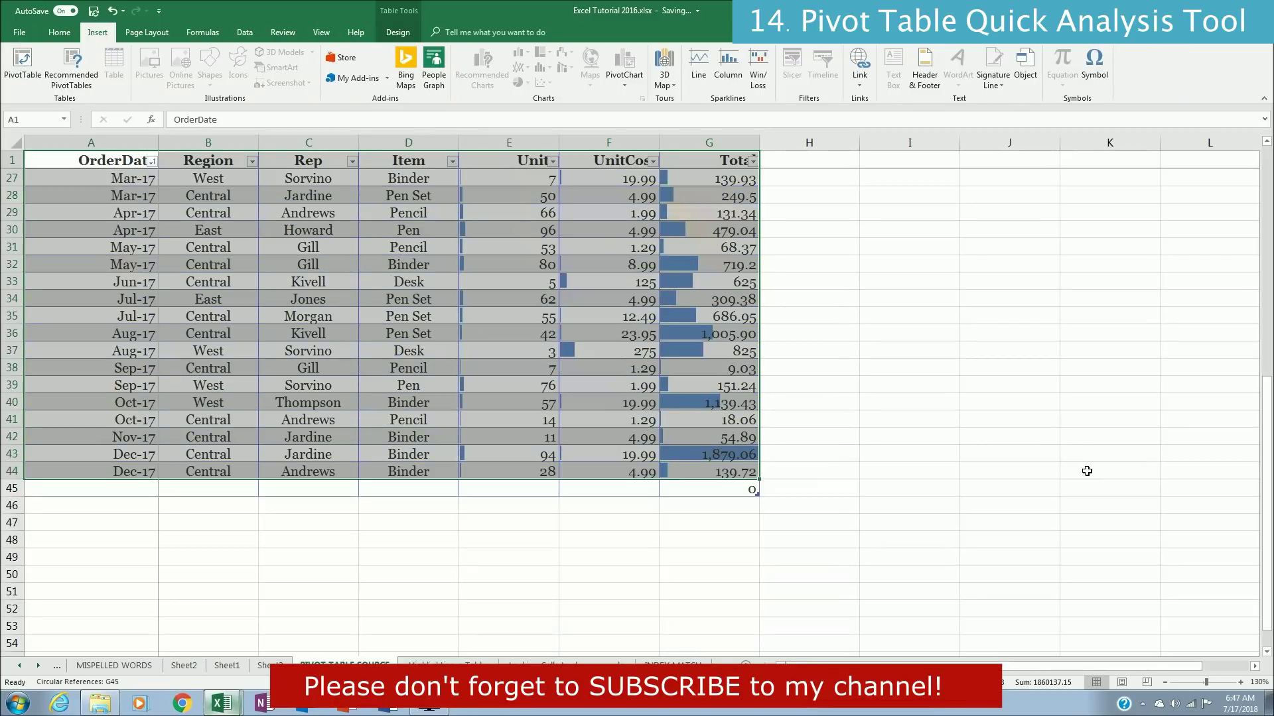
pyautogui.scroll(-7, 1086, 471)
pyautogui.scroll(15, 814, 234)
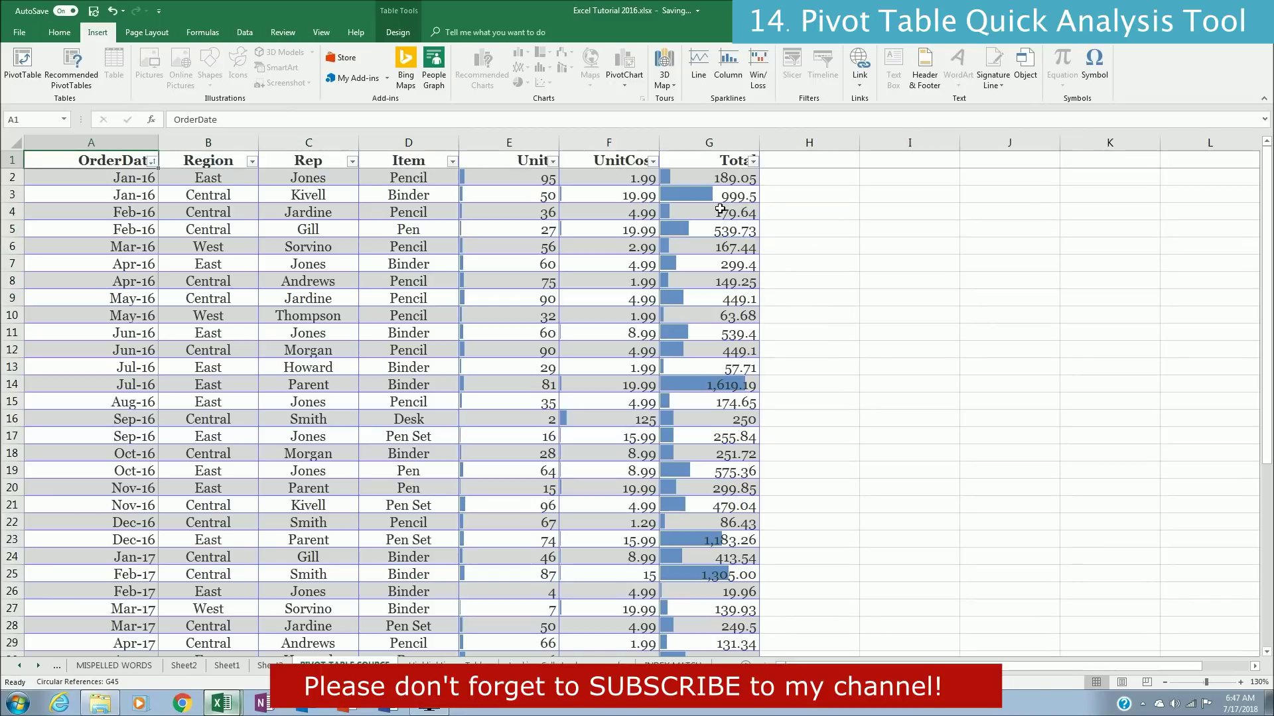
pyautogui.hotkey('ctrl', 'shift', 'Right')
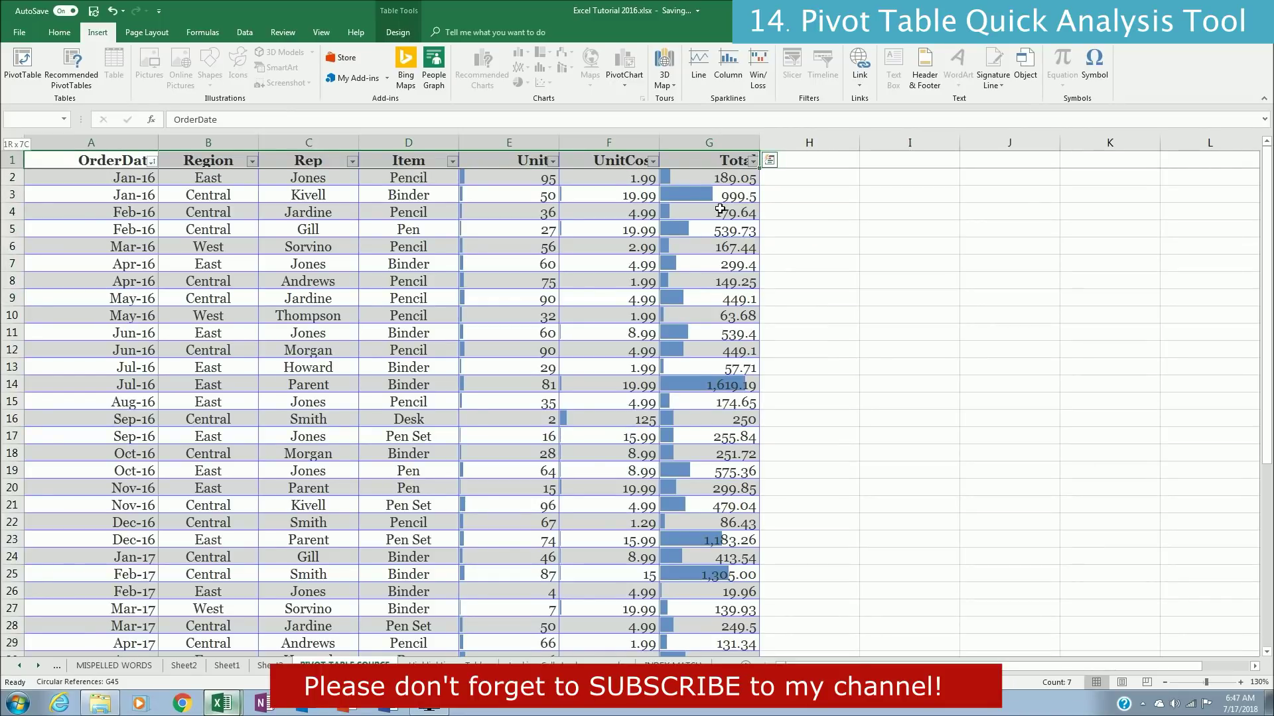
pyautogui.hotkey('ctrl', 'shift', 'Down')
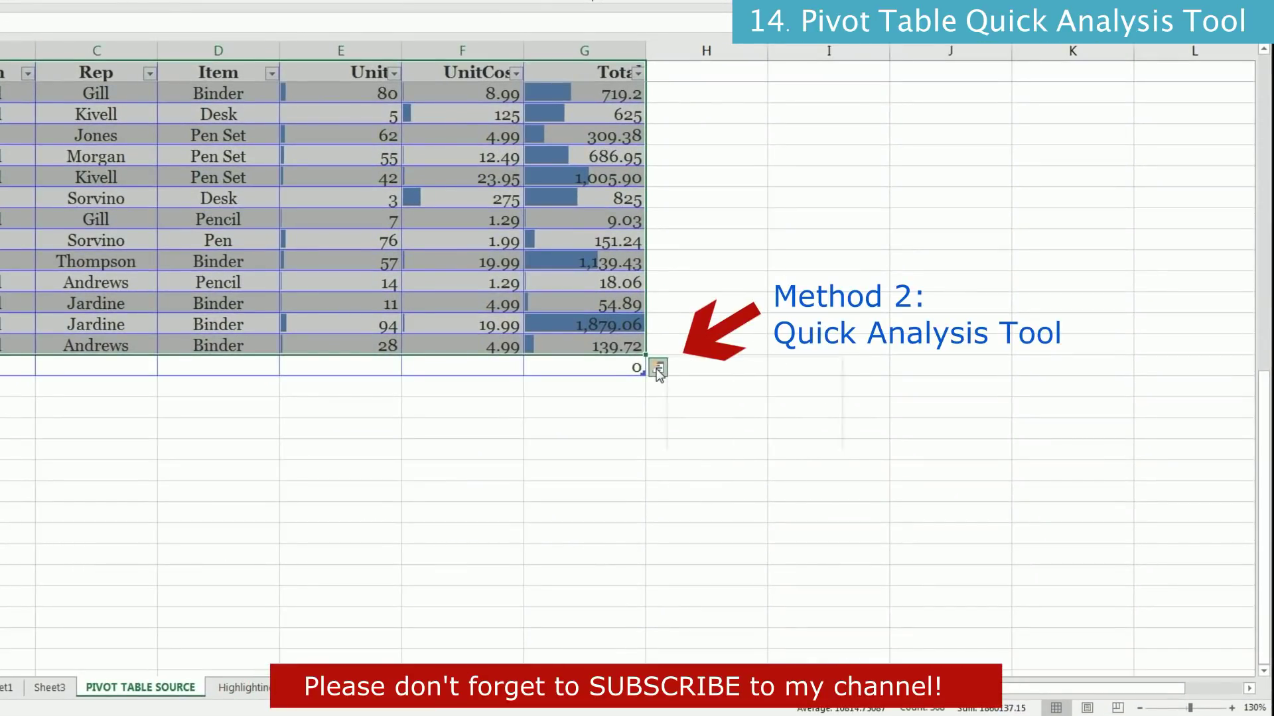
pyautogui.click(658, 369)
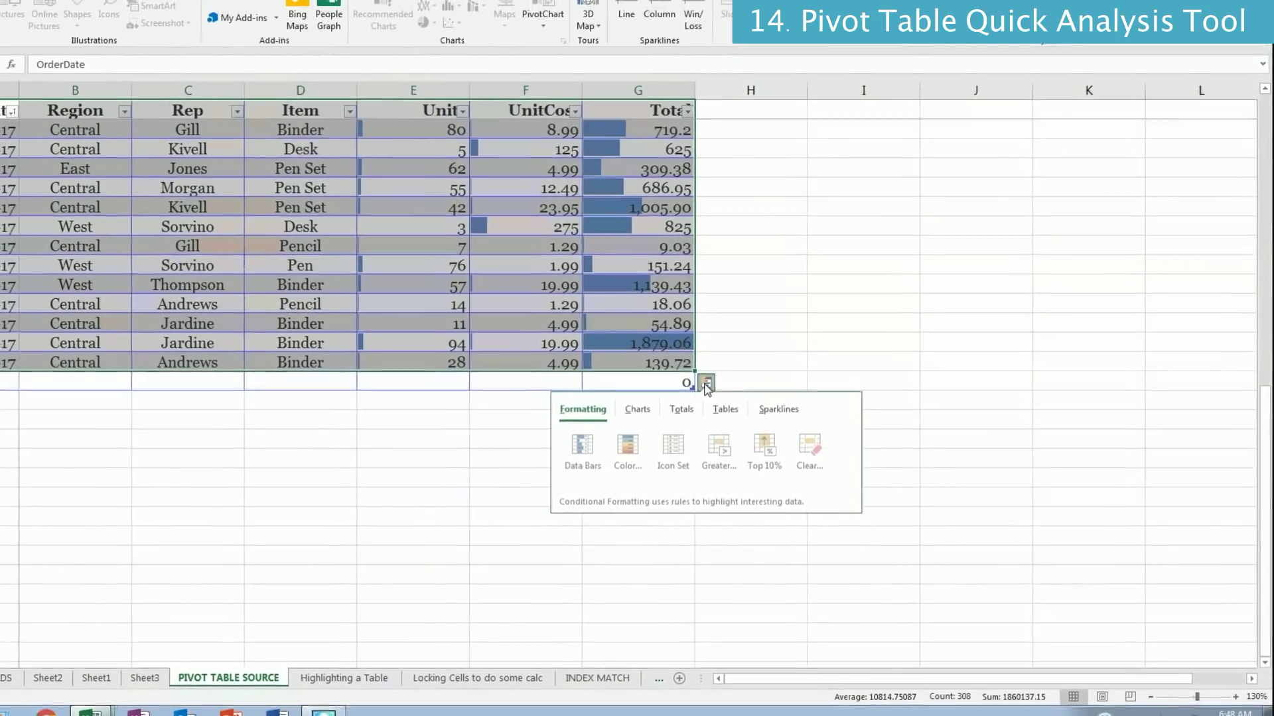
pyautogui.click(679, 396)
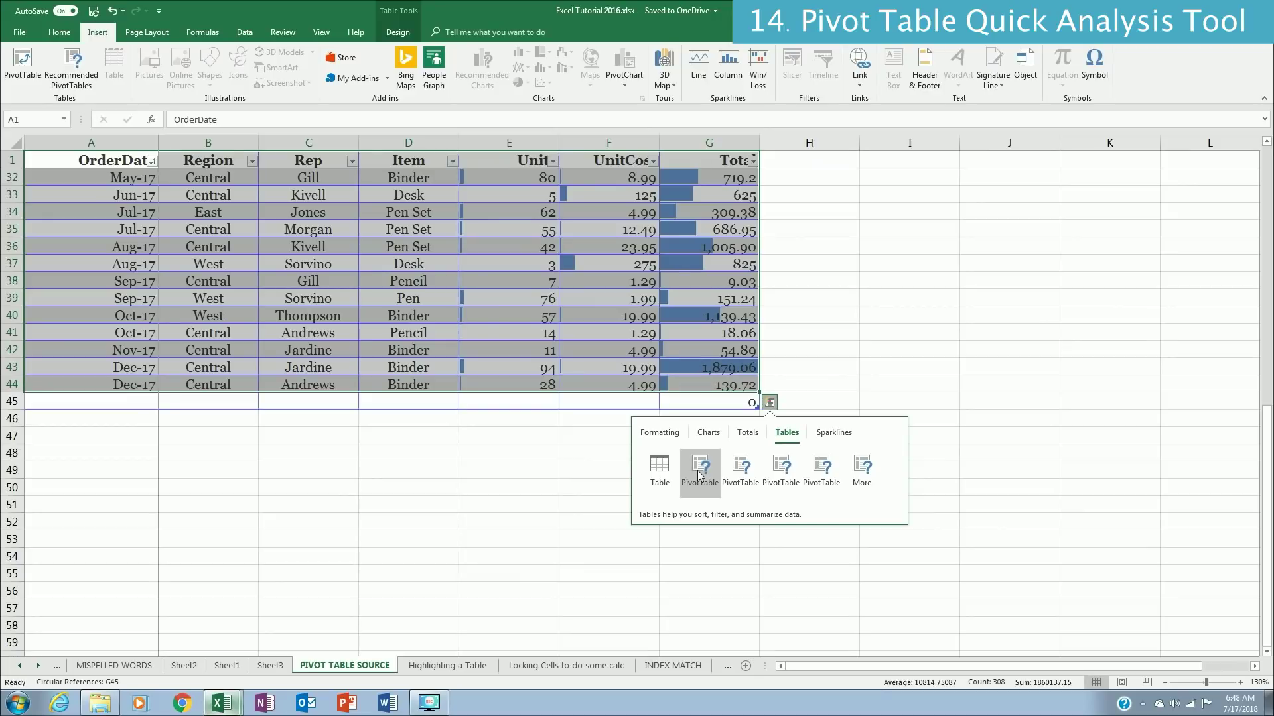
pyautogui.moveTo(652, 469)
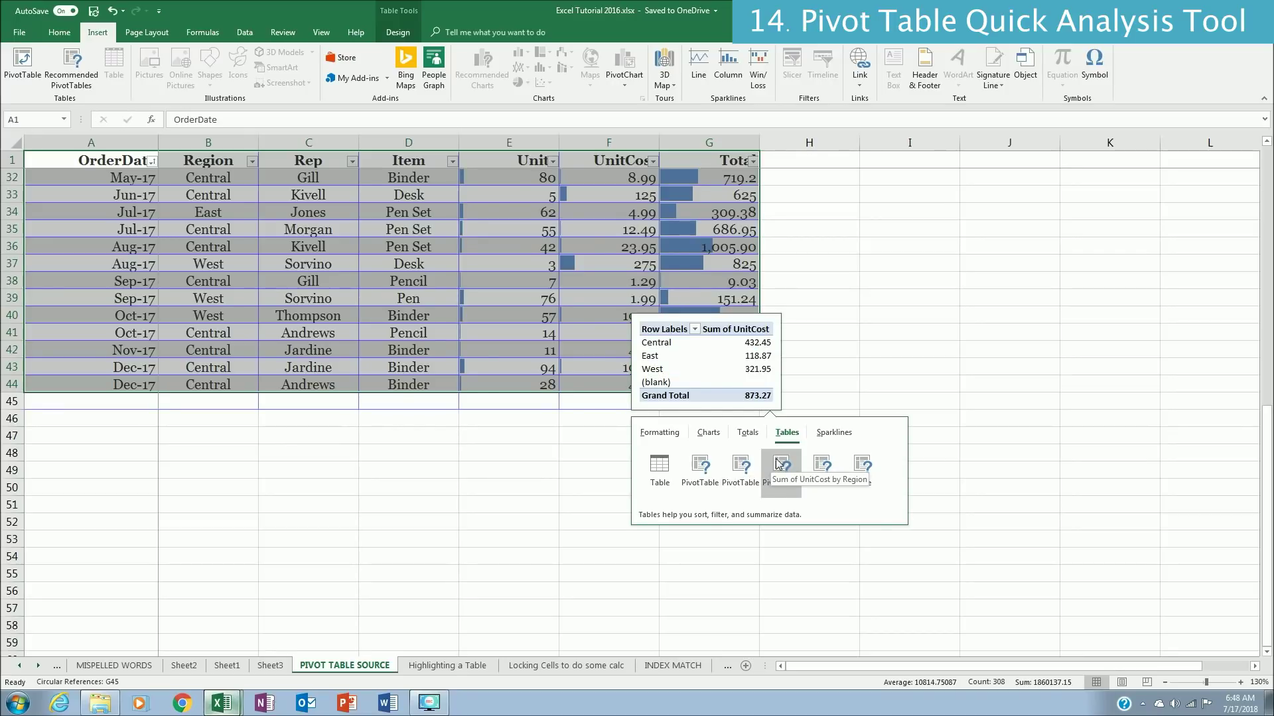
pyautogui.click(734, 472)
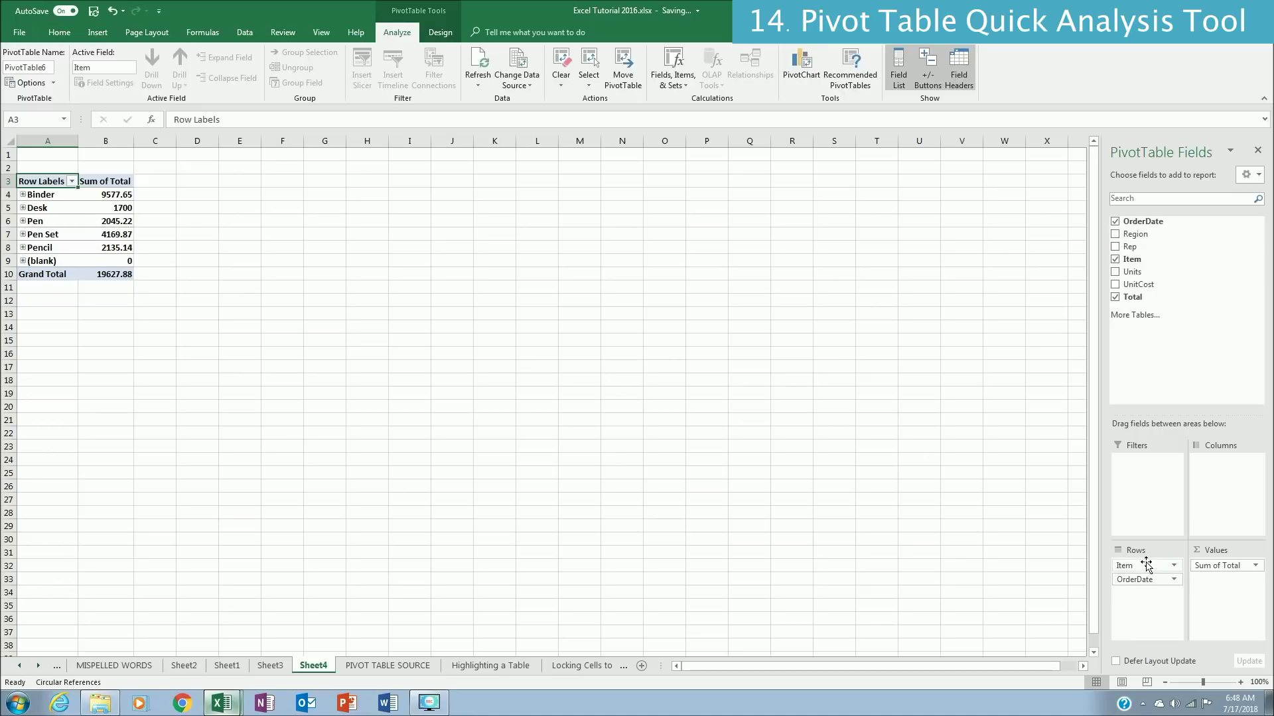
# - Rearrange the new pivot table's fields so that Rows holds OrderDate without Item and Columns holds Rep
pyautogui.moveTo(1158, 567); pyautogui.dragTo(975, 557)
pyautogui.click(1115, 221)
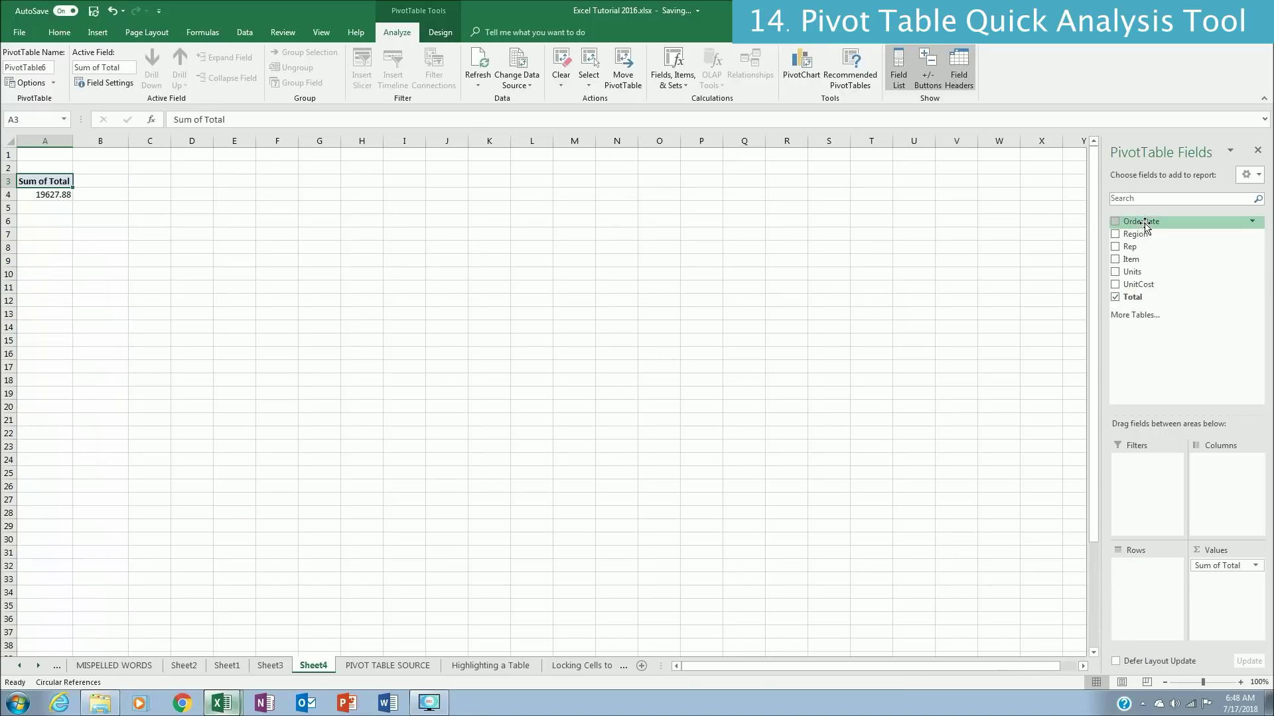
pyautogui.hotkey('ctrl', 'z')
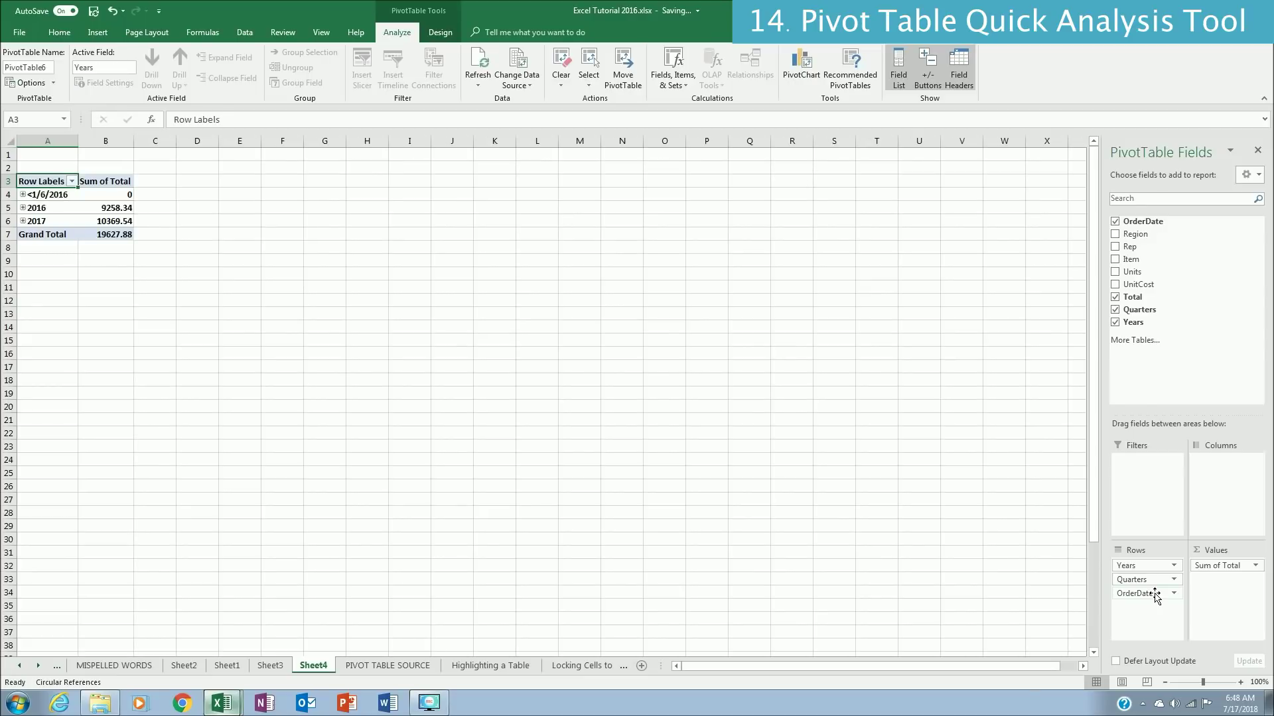
pyautogui.moveTo(1129, 246); pyautogui.dragTo(1214, 464)
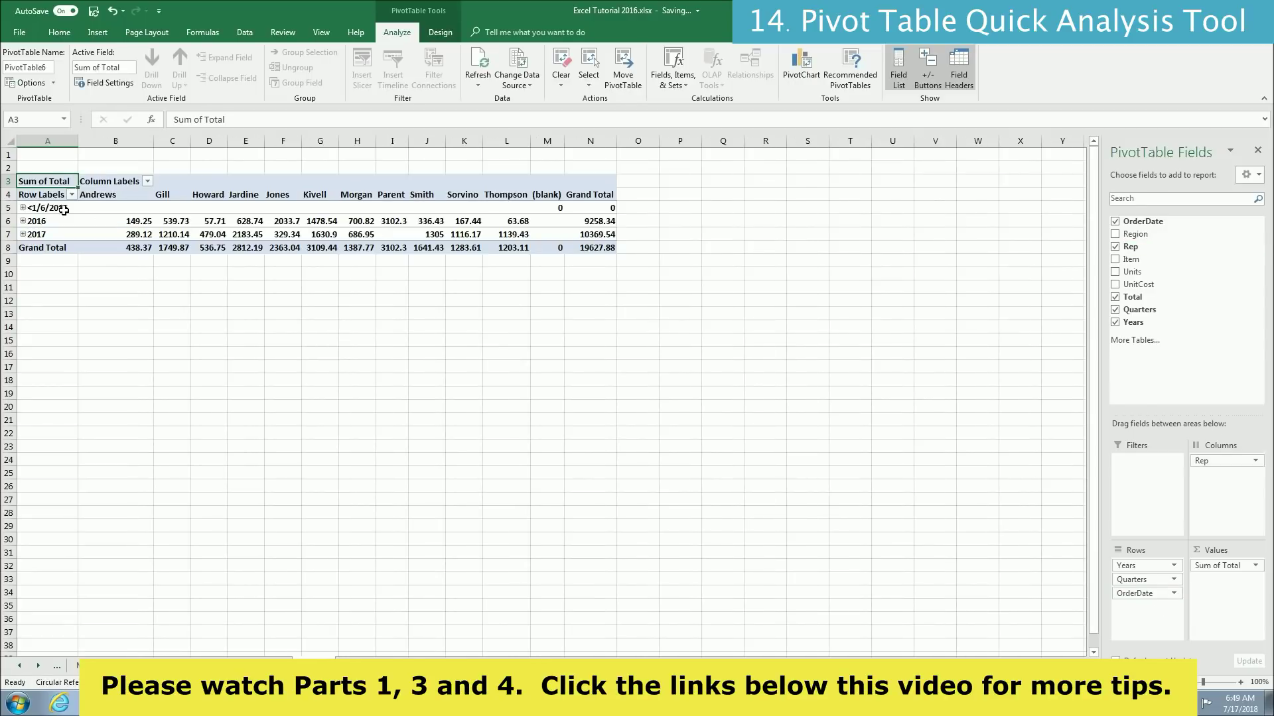